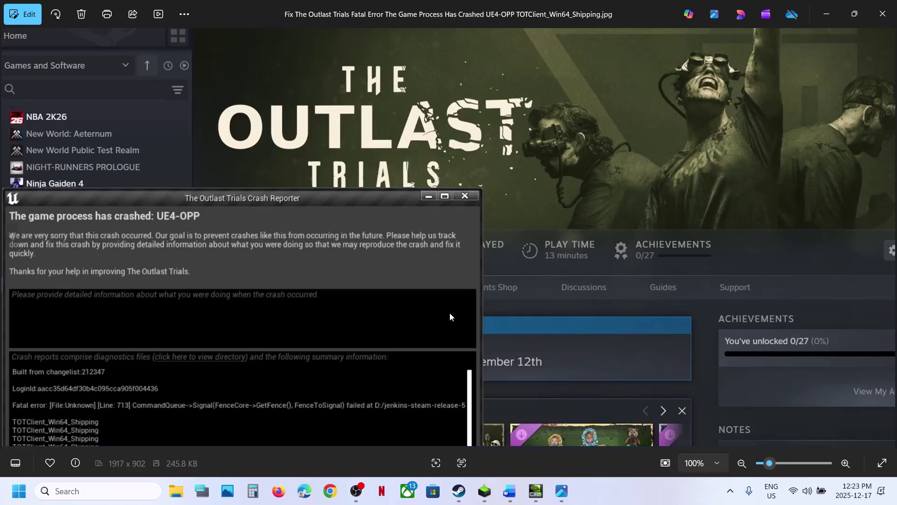
Step: Glance at the Step 11 notes in Word, then bring The Outlast Trials' Steam library page forward
click(510, 499)
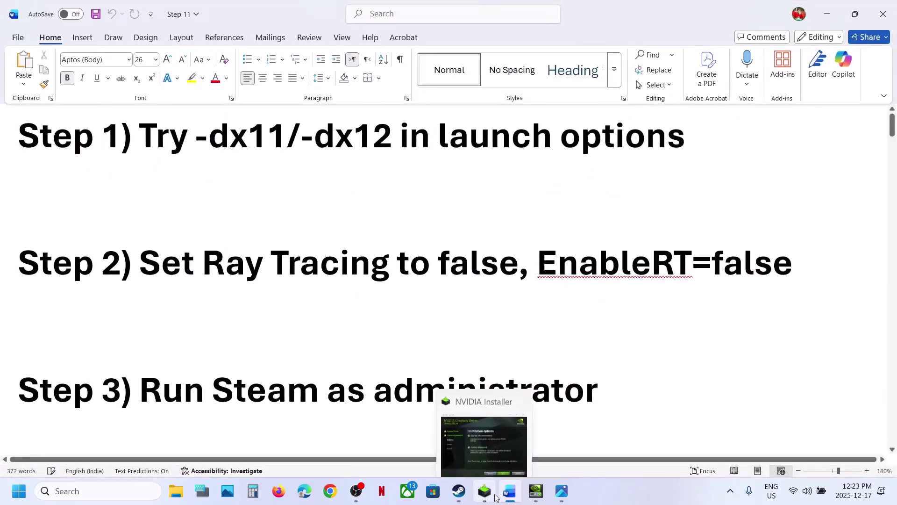
click(463, 501)
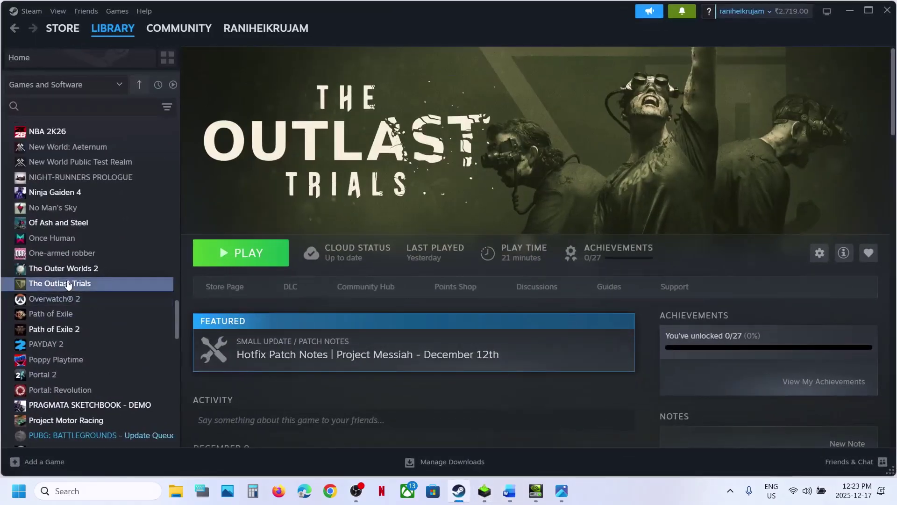
Step: View The Outlast Trials' launch options in Properties and close the window unchanged
right_click(69, 283)
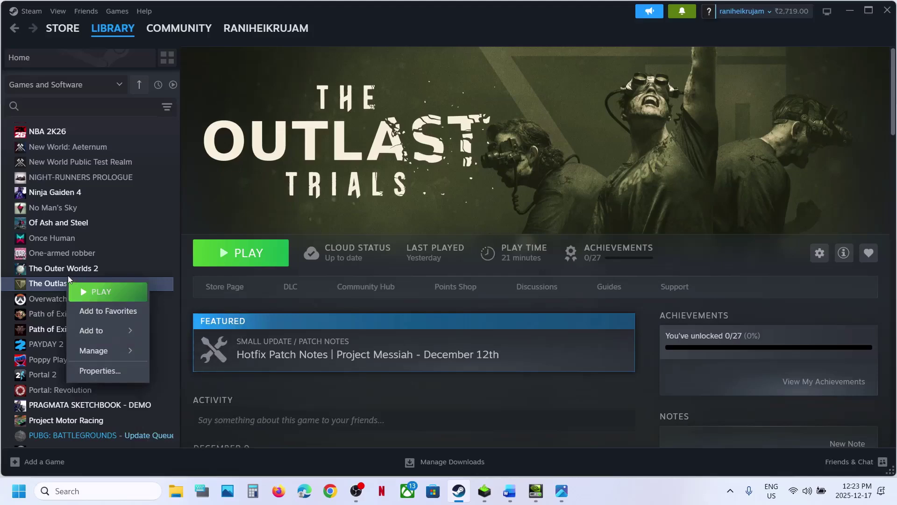
click(134, 372)
click(361, 295)
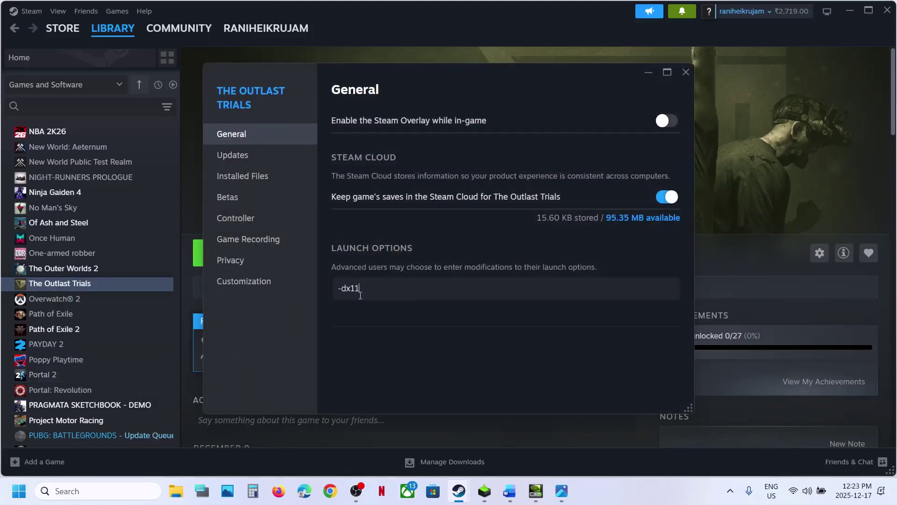
click(686, 71)
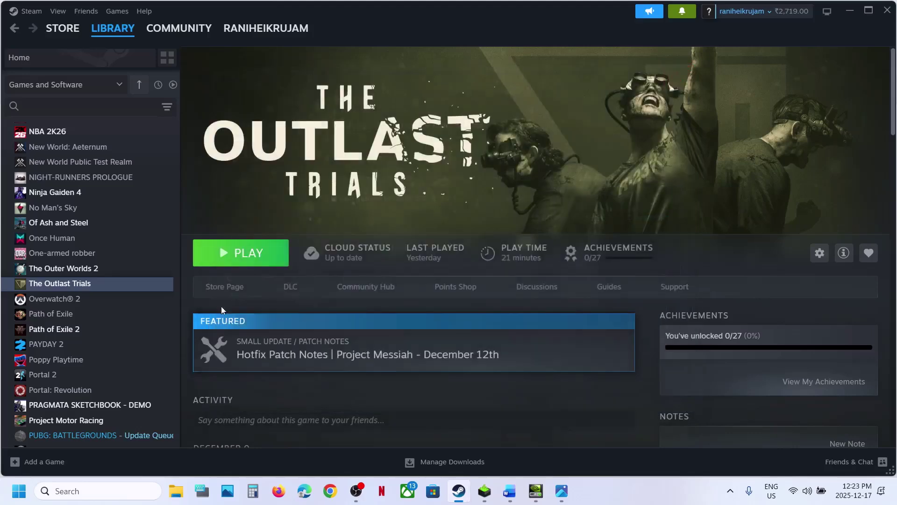
Step: Delete the -dx12 launch option so The Outlast Trials' launch options field is empty
right_click(108, 283)
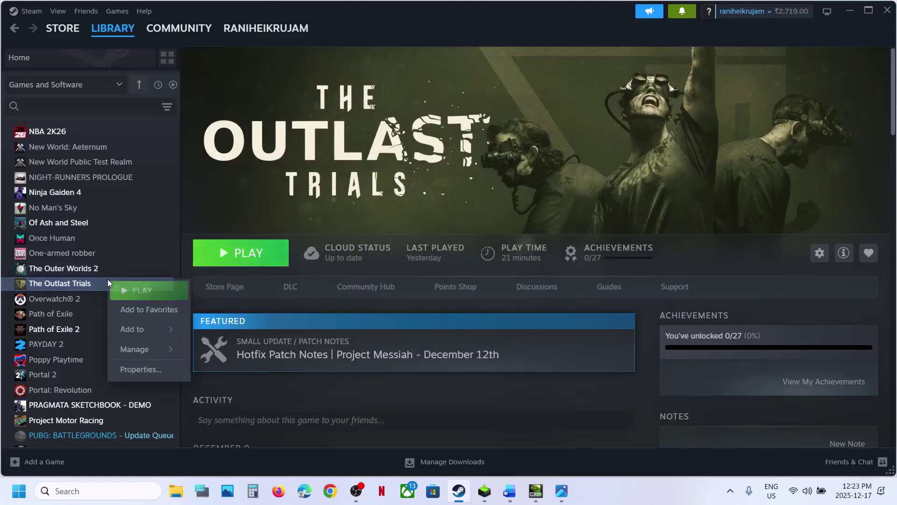
click(141, 370)
click(377, 291)
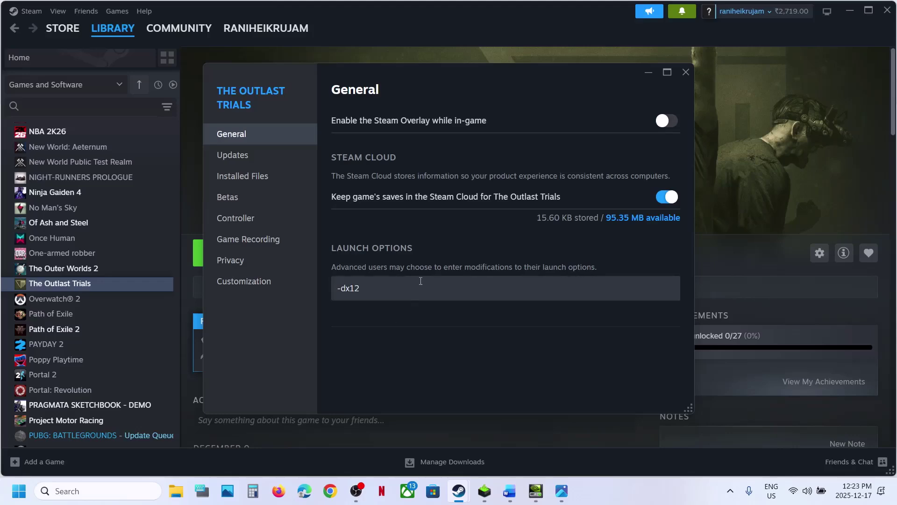
key(ctrl+a)
key(BackSpace)
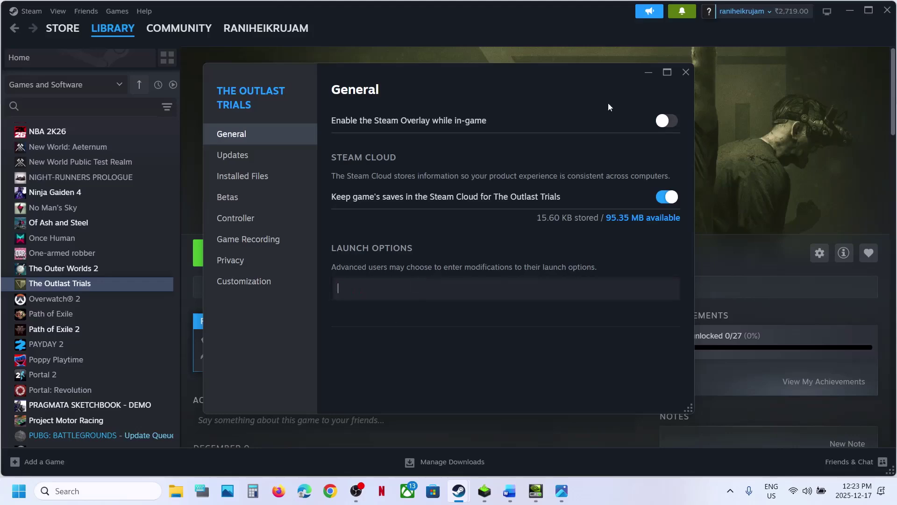
click(686, 72)
Step: Note the ray-tracing step, then browse File Explorer to C:\Users and the user's profile folder
click(509, 490)
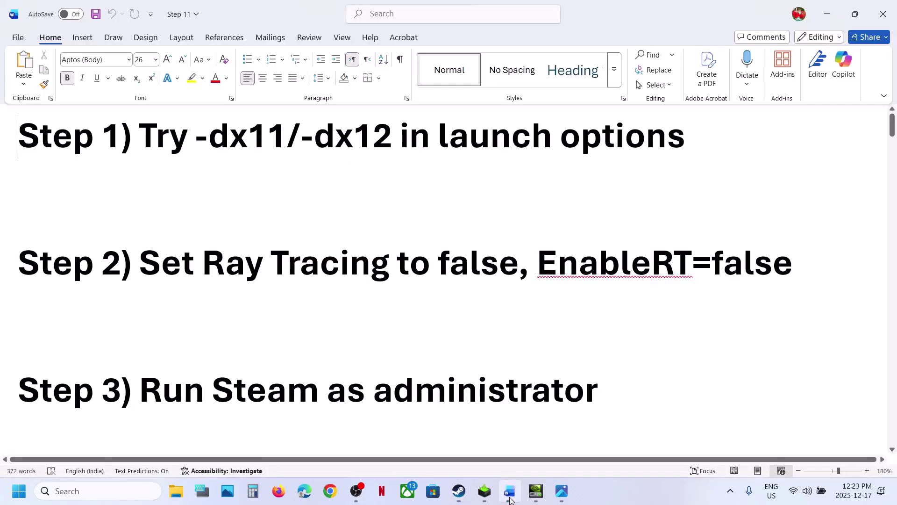
drag(169, 284, 518, 264)
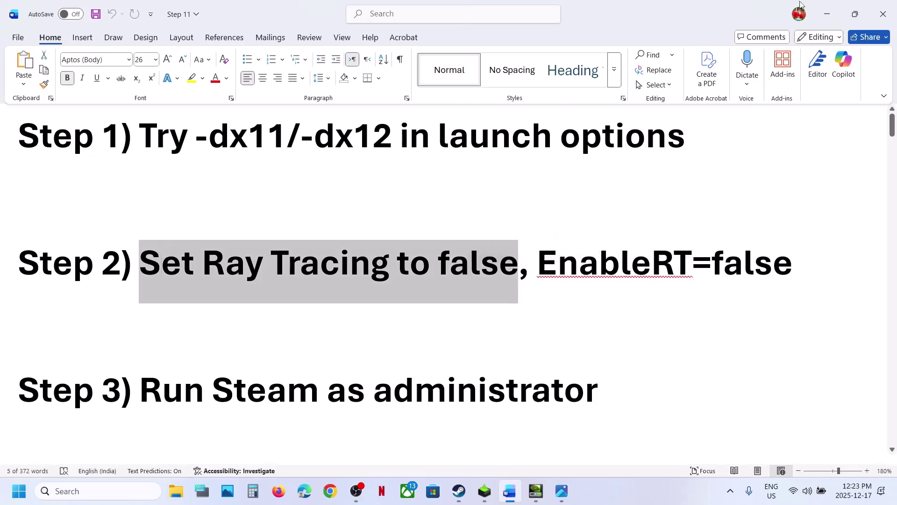
click(827, 14)
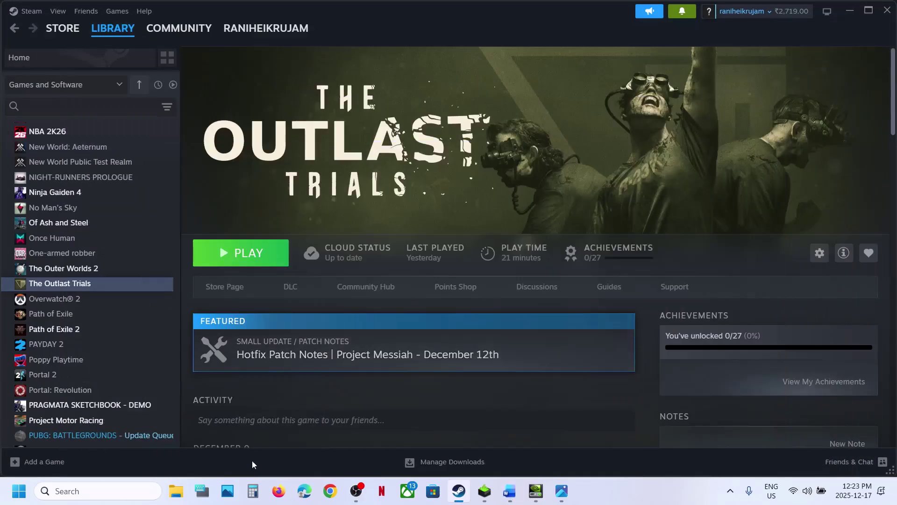
click(176, 491)
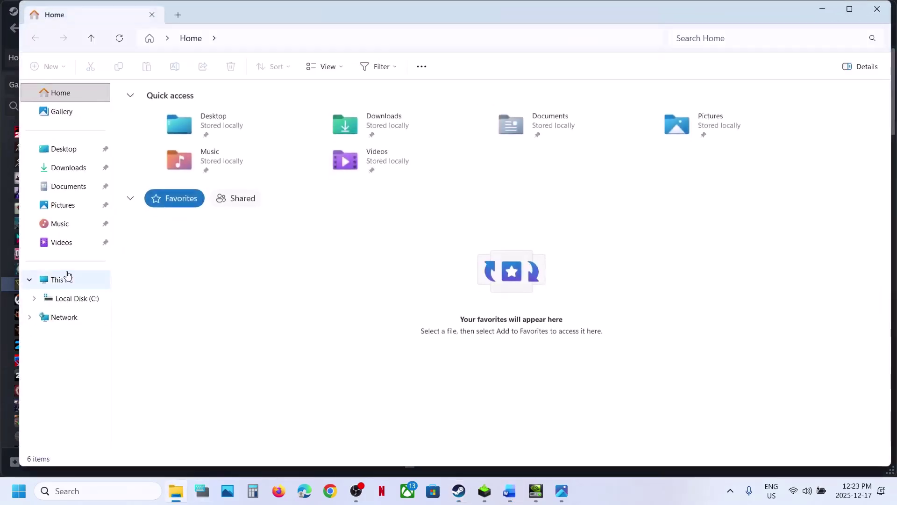
click(68, 277)
double_click(228, 125)
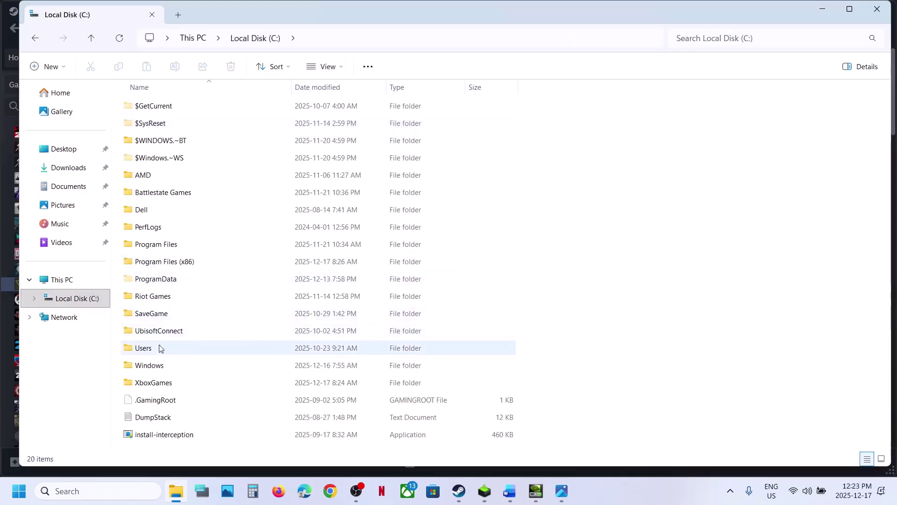
double_click(154, 350)
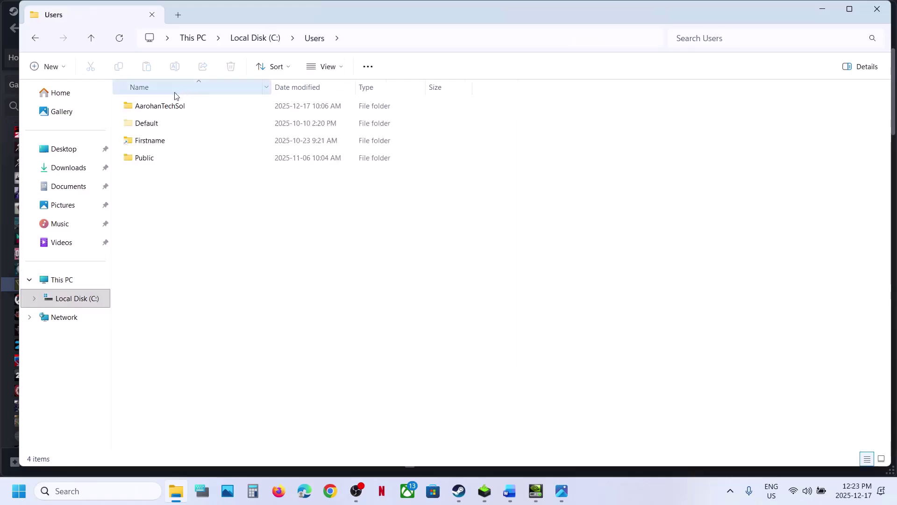
double_click(166, 106)
Step: Look through the folder view options for showing hidden items to reach AppData
click(153, 177)
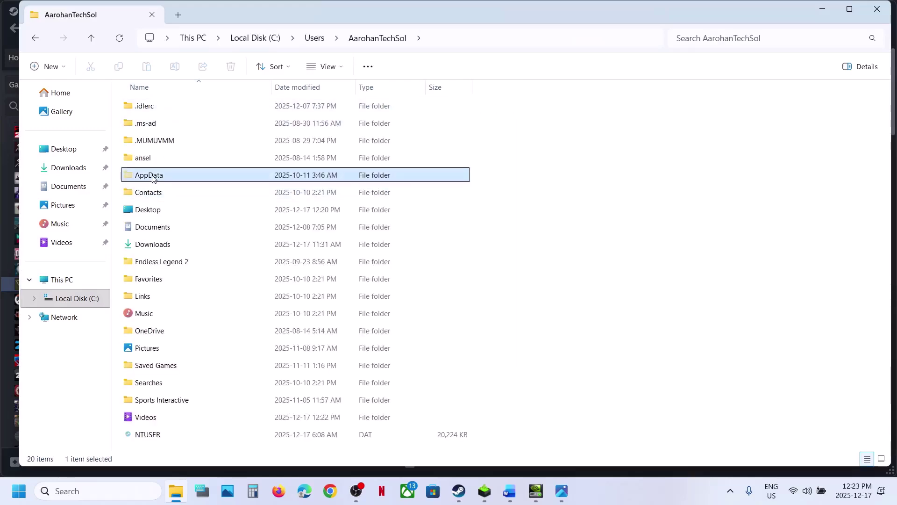
drag(153, 177, 364, 108)
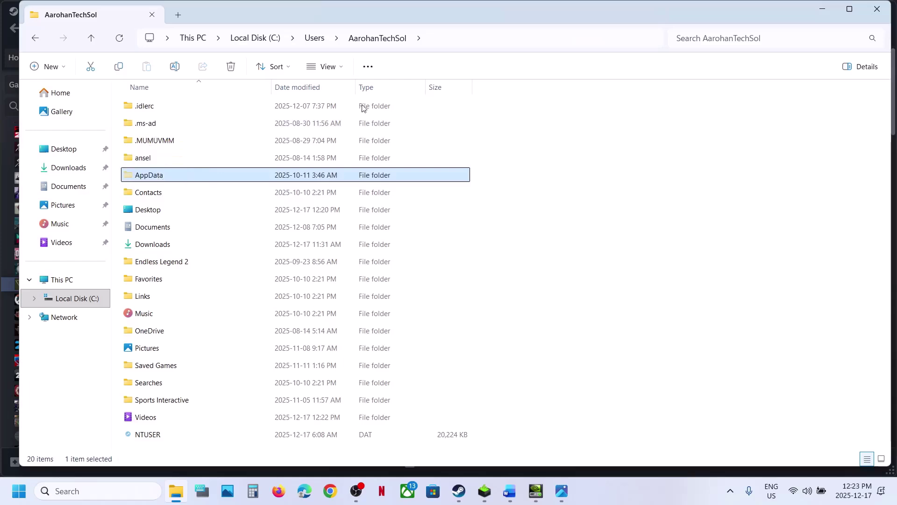
click(342, 69)
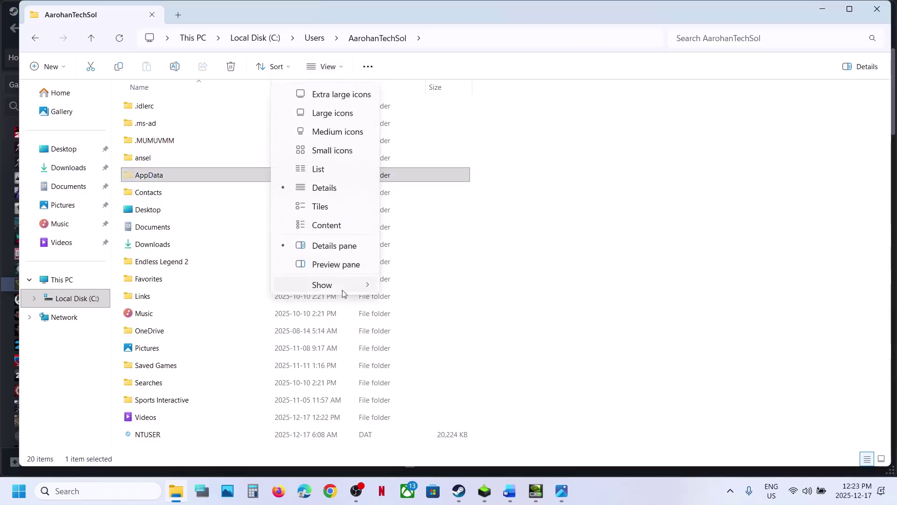
click(342, 289)
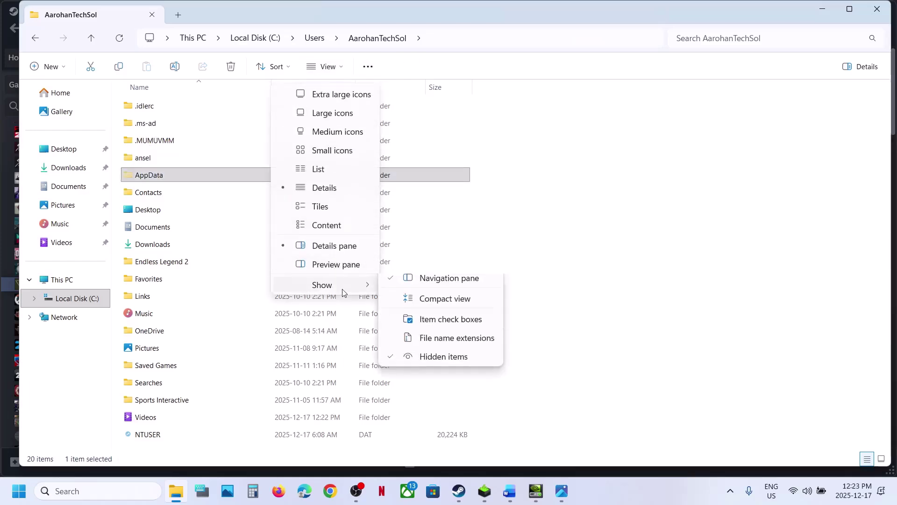
click(149, 181)
Step: Open GameUserSettings from AppData\Local\OPP\Saved\Config\WindowsClient in Notepad
double_click(148, 180)
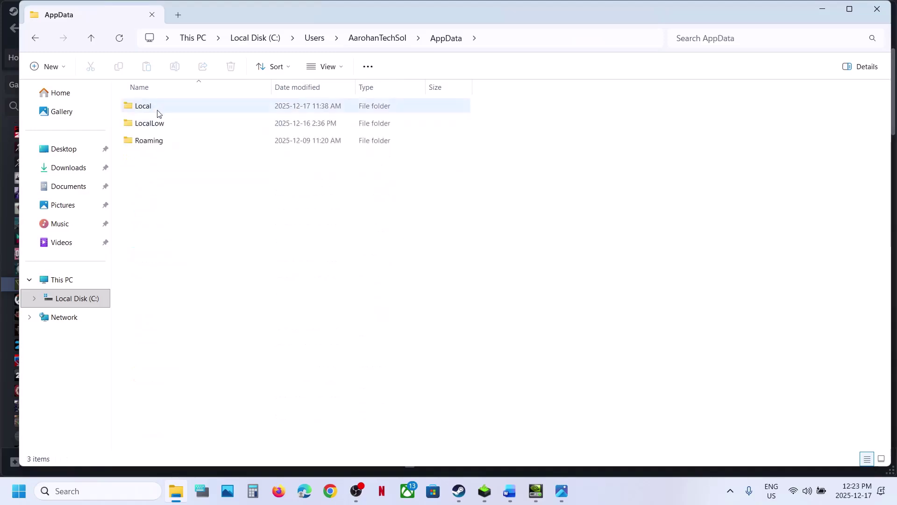
double_click(154, 111)
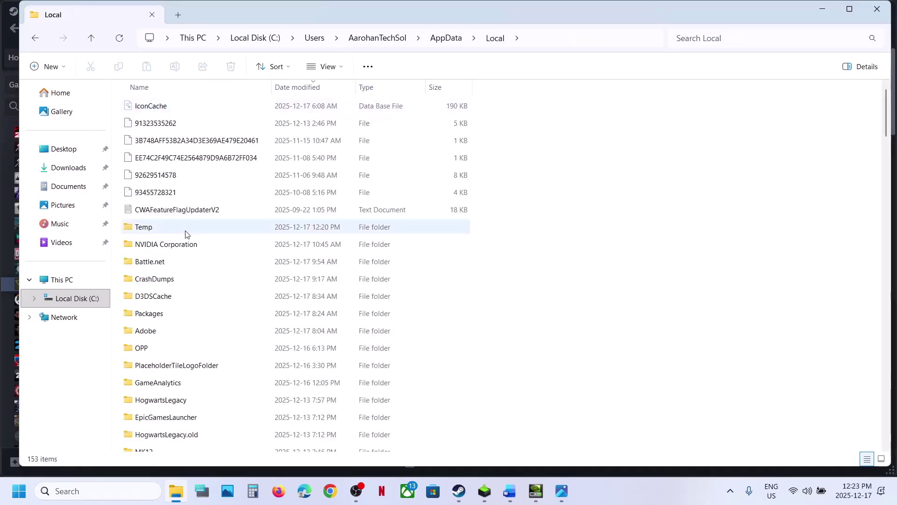
click(159, 348)
double_click(170, 350)
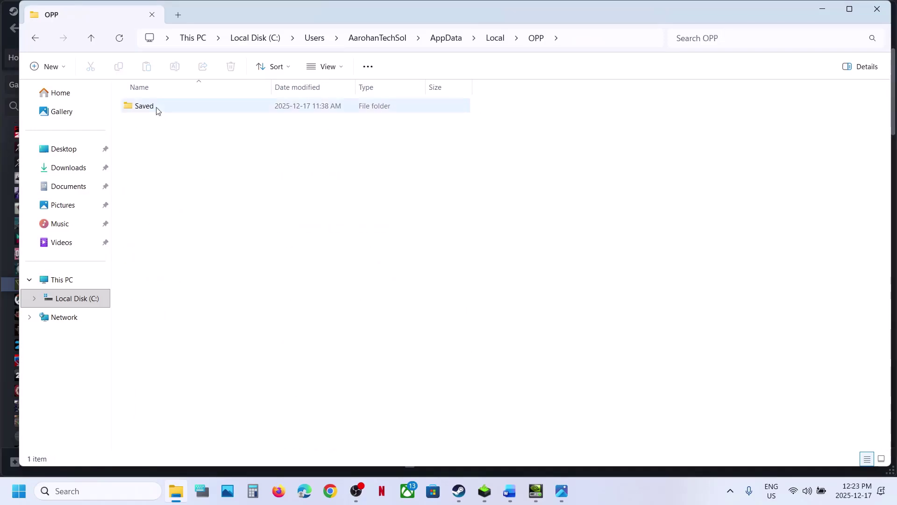
double_click(156, 111)
double_click(157, 111)
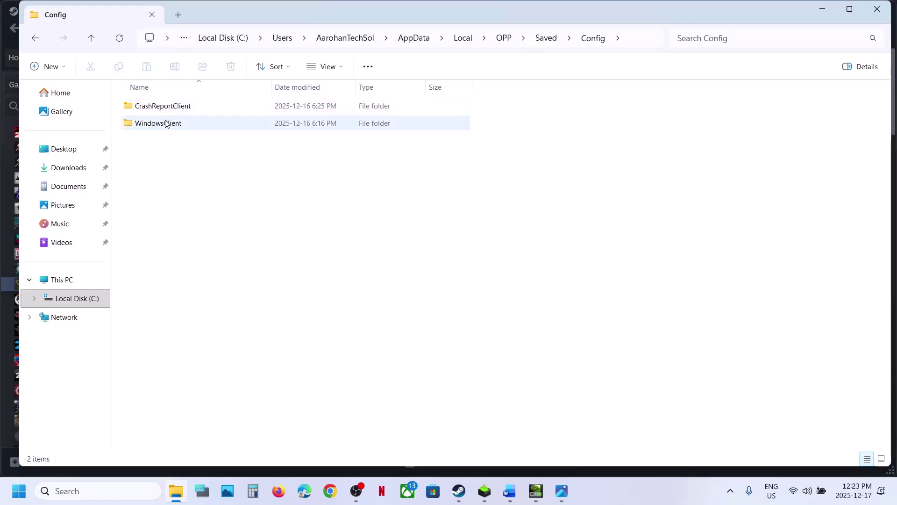
double_click(168, 122)
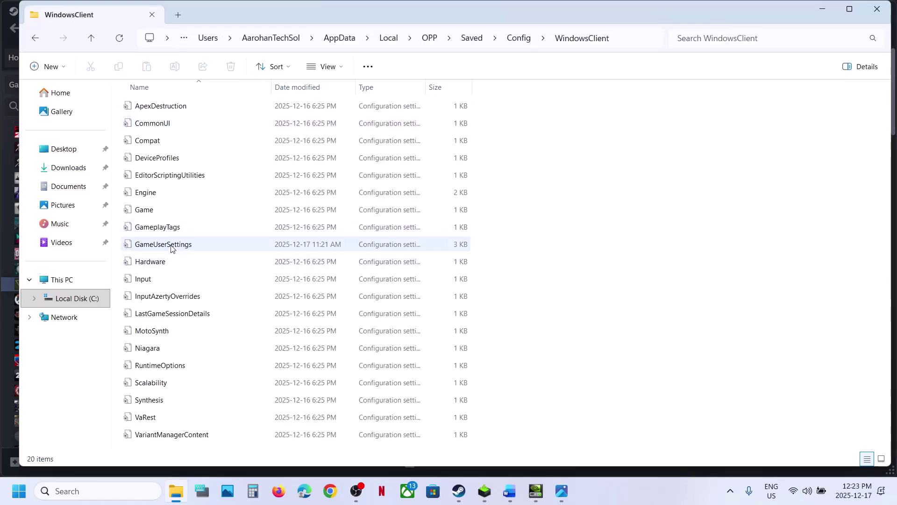
click(192, 246)
double_click(193, 247)
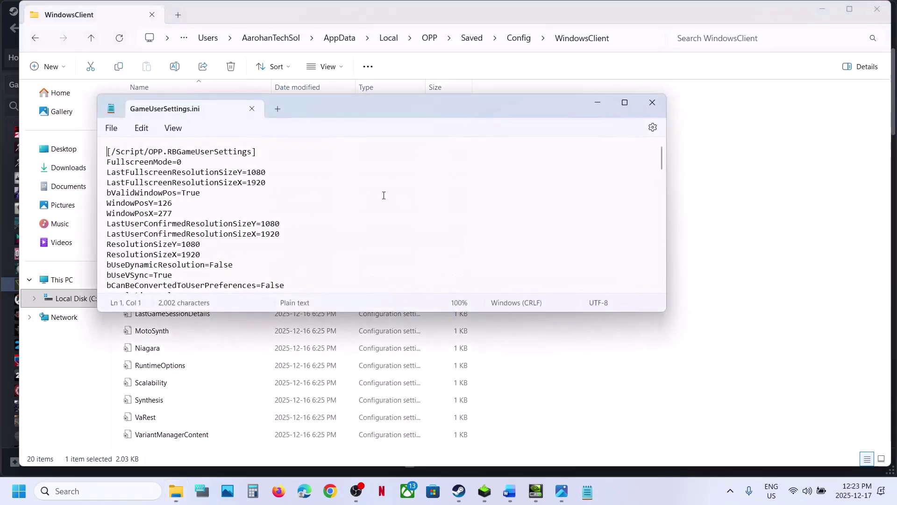
Step: Find EnableRT in GameUserSettings.ini, confirm it reads False, then save and close the file
key(ctrl+f)
click(277, 156)
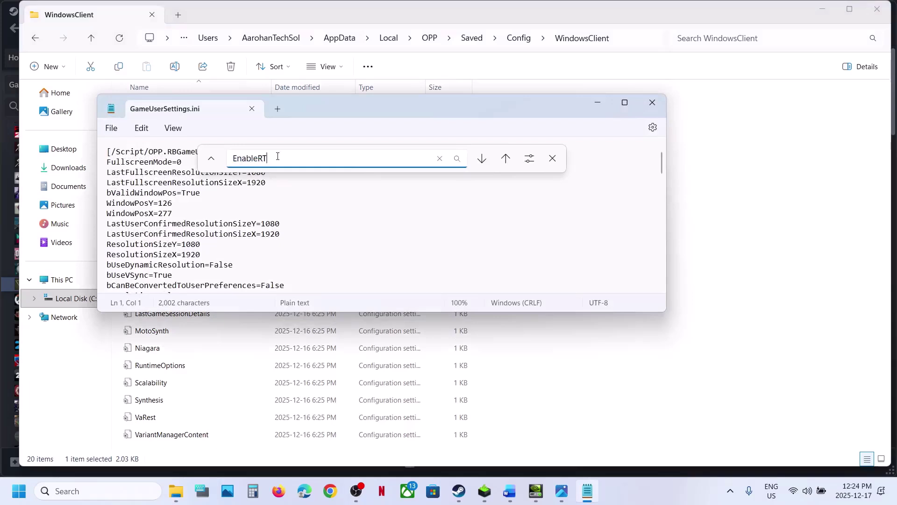
key(Return)
scroll(178, 237, down, 1)
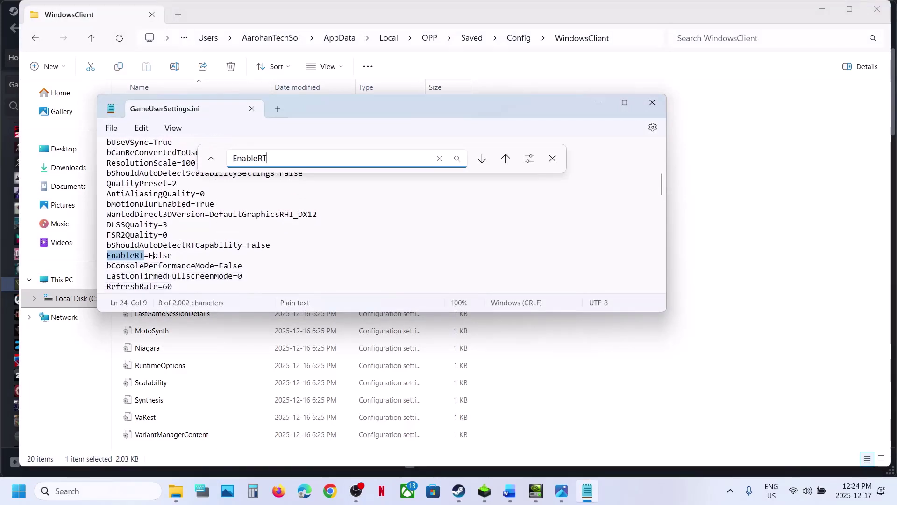
drag(173, 255, 148, 255)
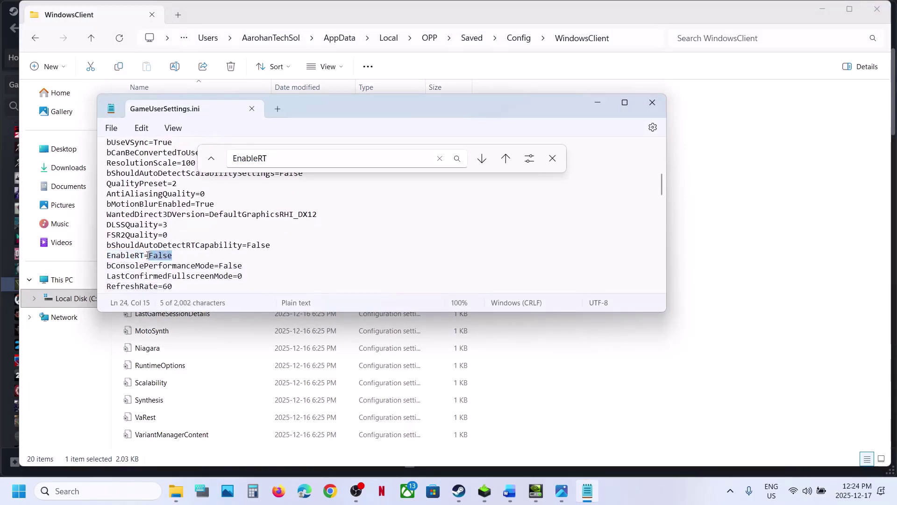
click(111, 128)
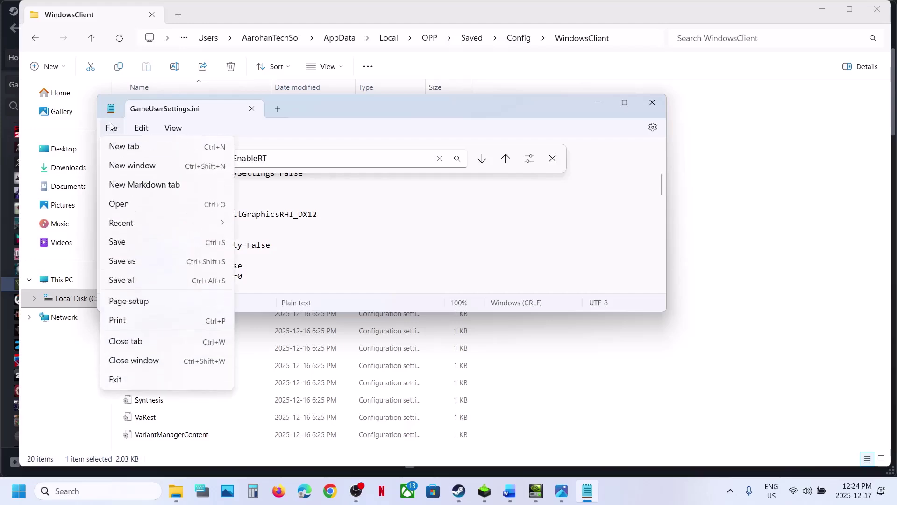
click(123, 241)
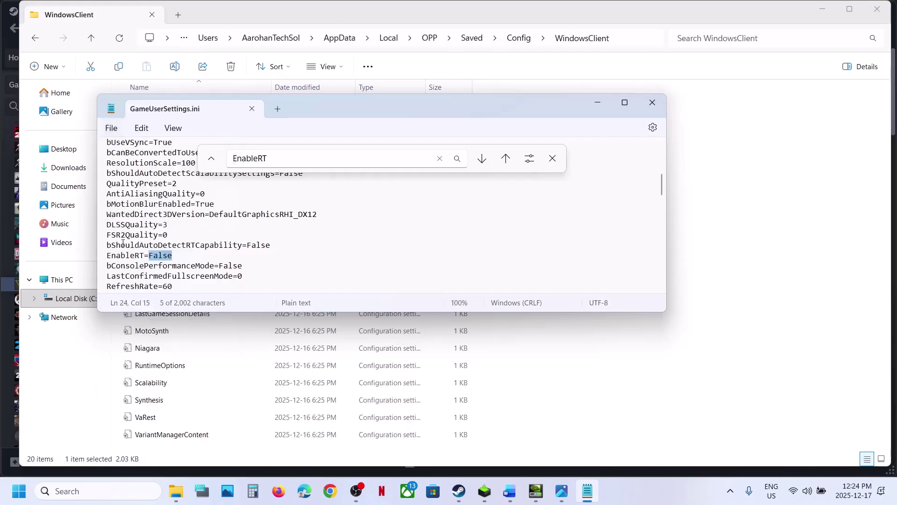
click(652, 102)
click(511, 491)
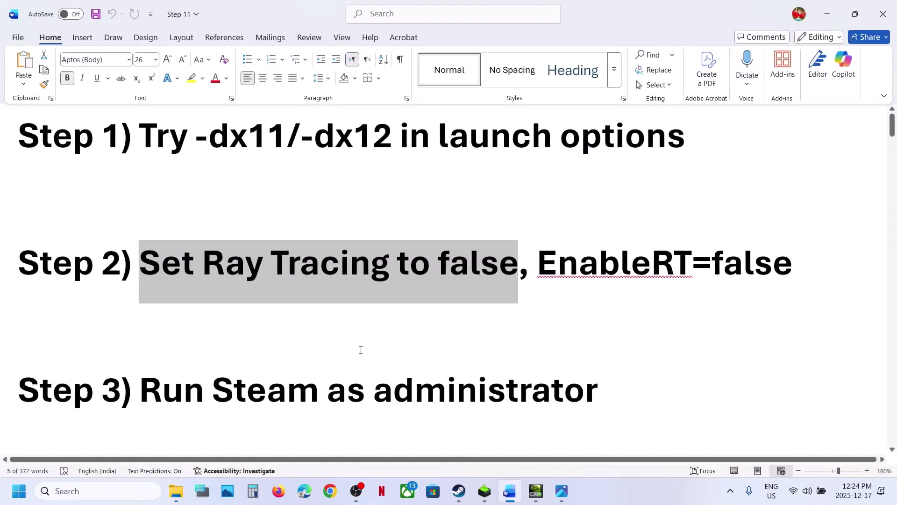
Step: Following the run-as-administrator note, launch Steam from Windows search with administrator rights
scroll(362, 349, down, 2)
drag(224, 346, 456, 346)
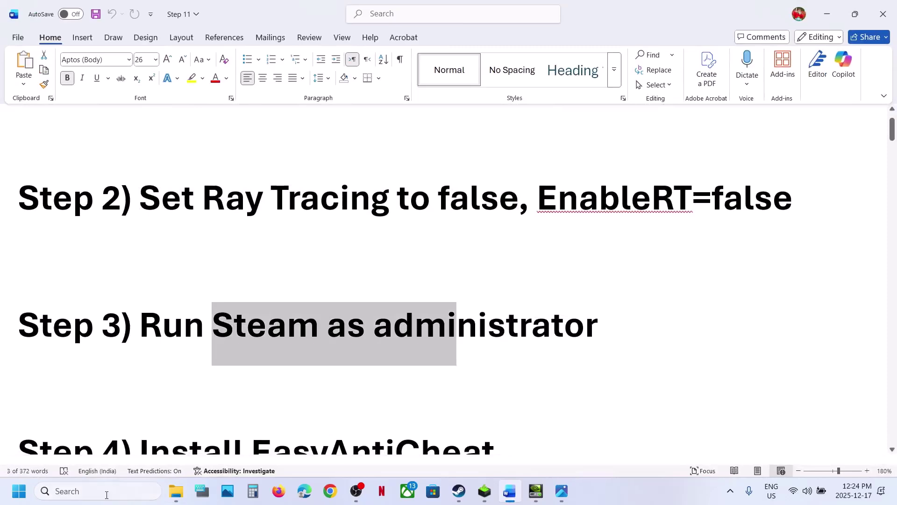
click(458, 490)
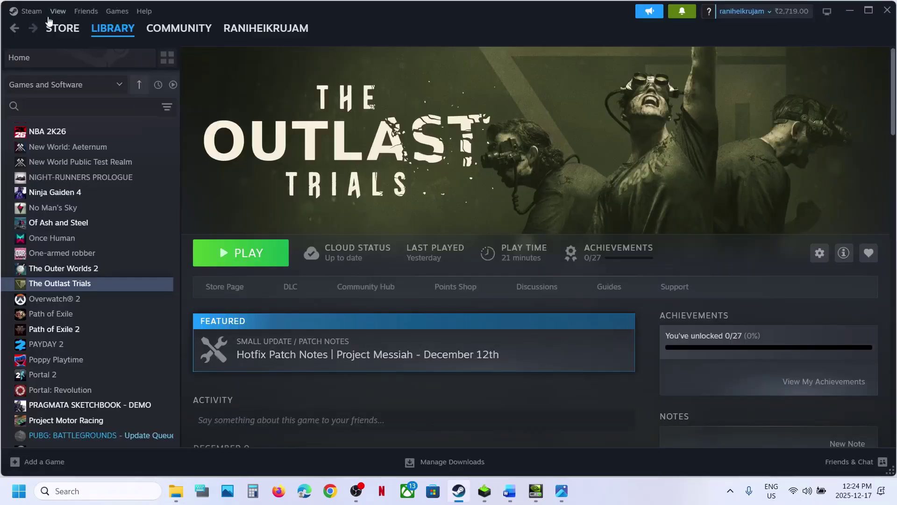
click(23, 14)
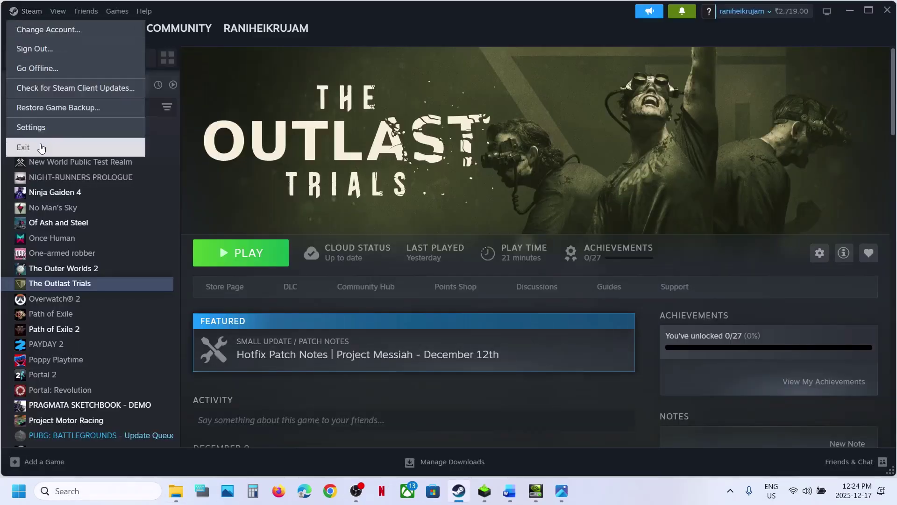
click(72, 491)
text(steam)
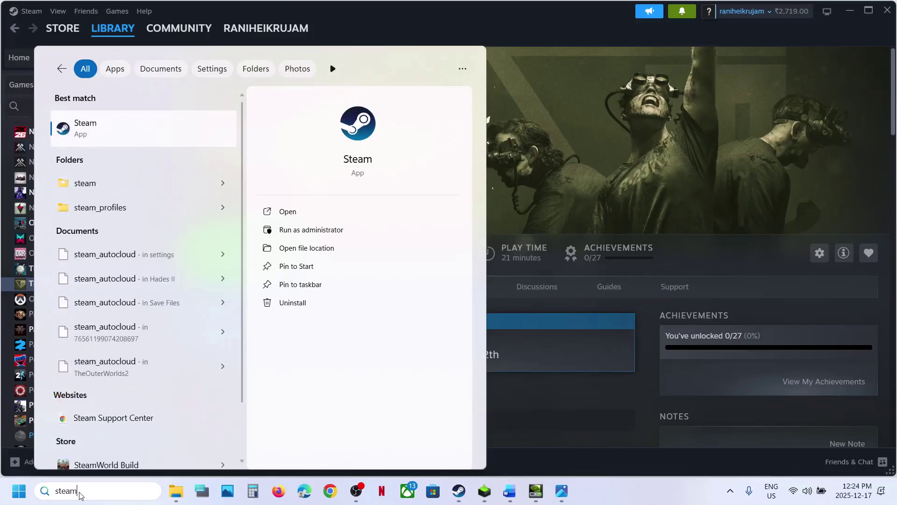
right_click(122, 134)
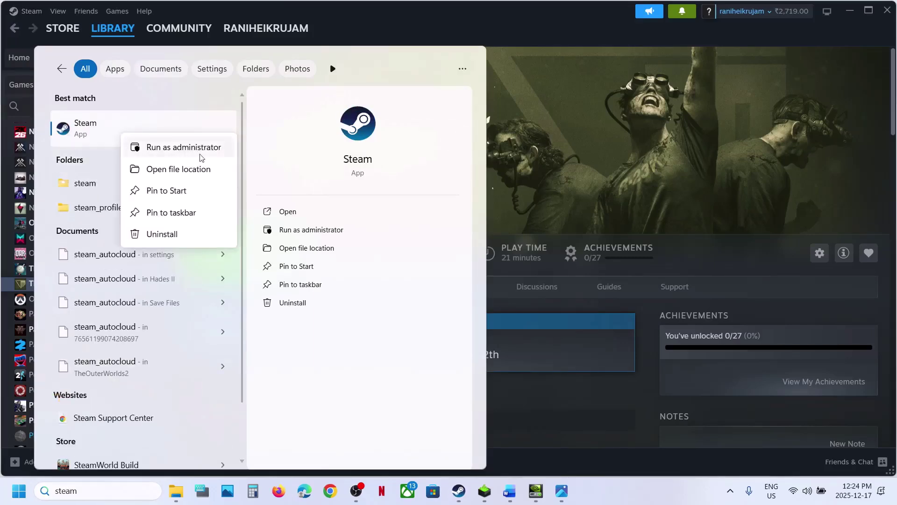
click(176, 147)
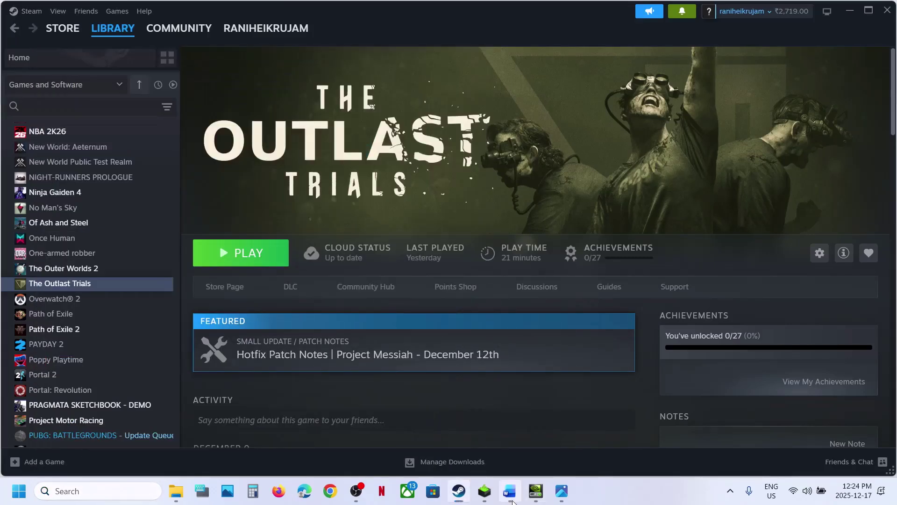
Step: Browse The Outlast Trials' local install files and open the EasyAntiCheat folder
click(513, 501)
scroll(331, 271, down, 4)
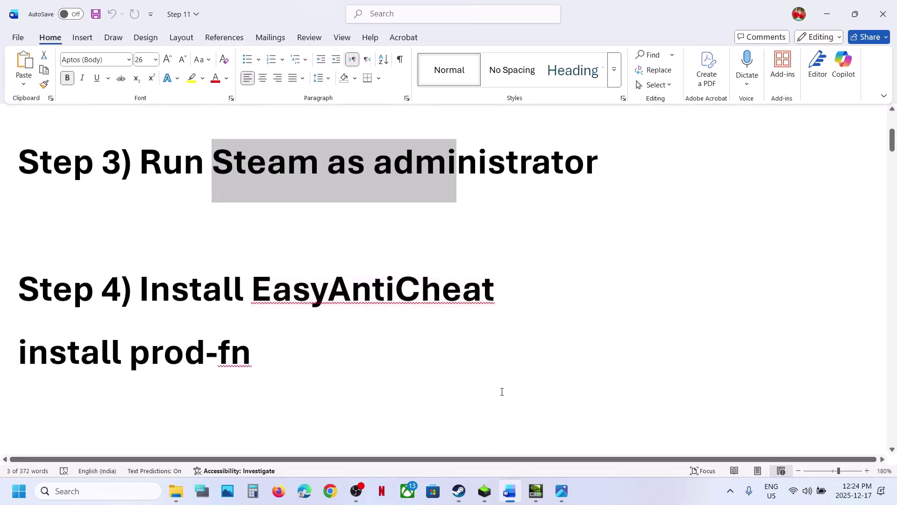
click(458, 491)
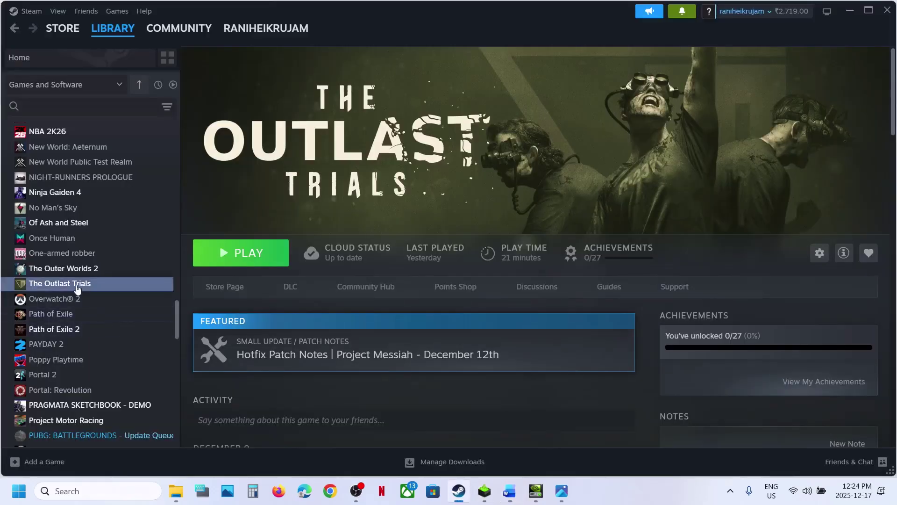
right_click(77, 288)
mouse_move(117, 354)
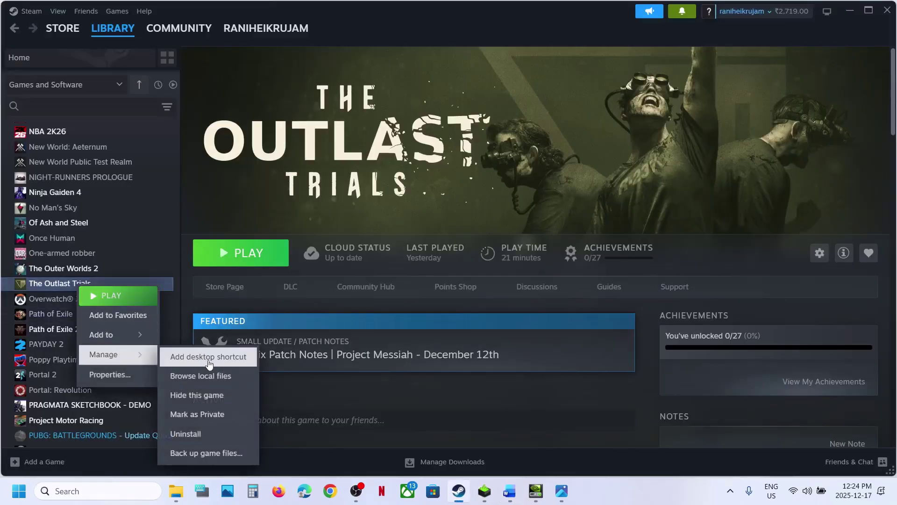
click(210, 380)
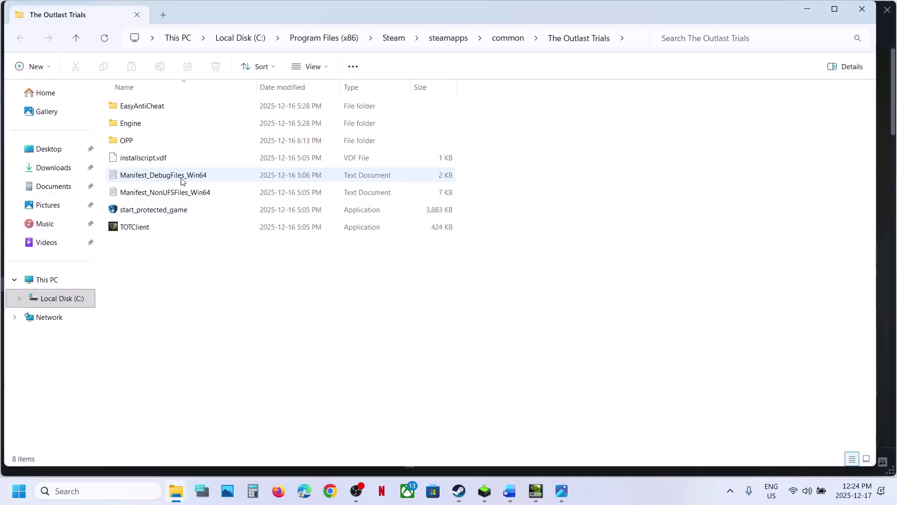
double_click(150, 108)
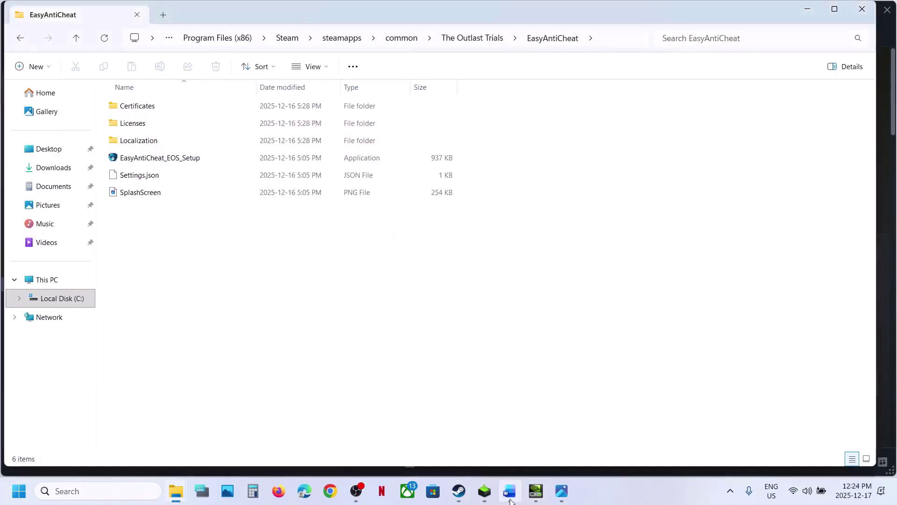
Step: Check the notes, then step up to The Outlast Trials folder and reopen EasyAntiCheat
click(510, 491)
click(510, 491)
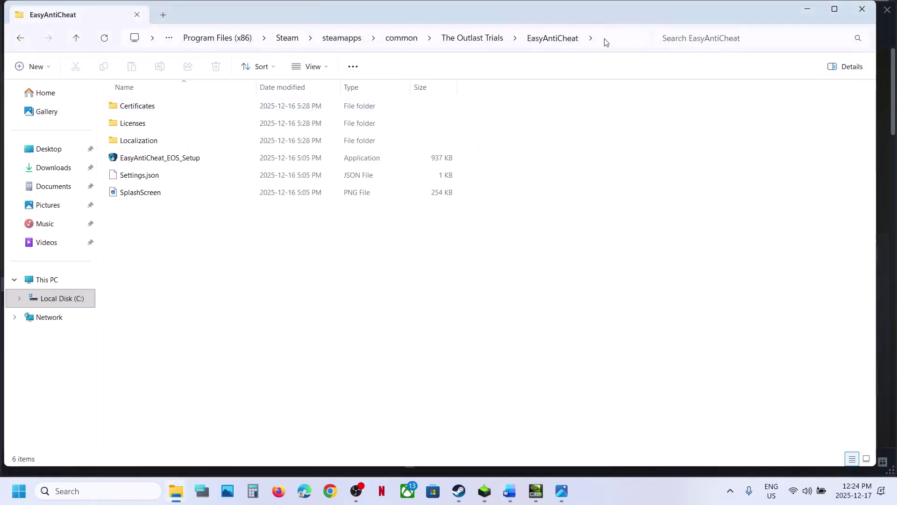
click(78, 39)
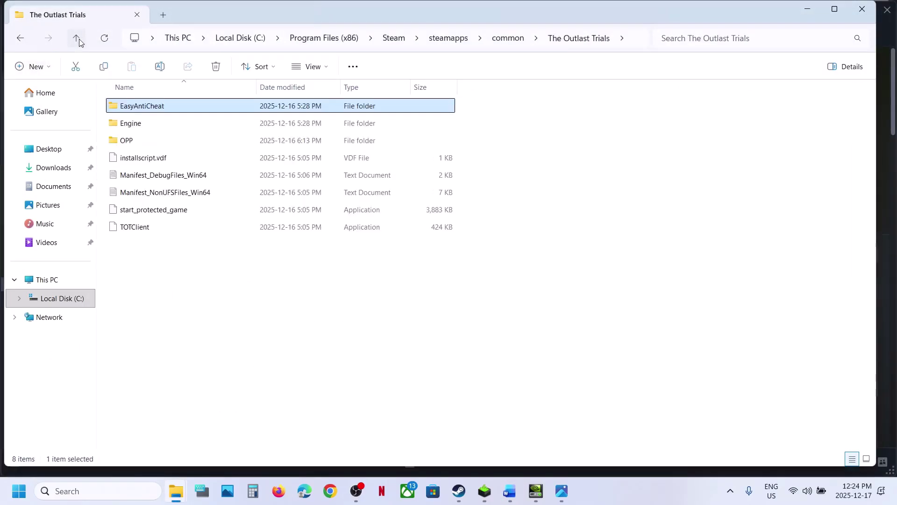
double_click(142, 106)
Step: Send EasyAntiCheat_EOS_Setup to the desktop as a shortcut and drag it near the centre
click(145, 160)
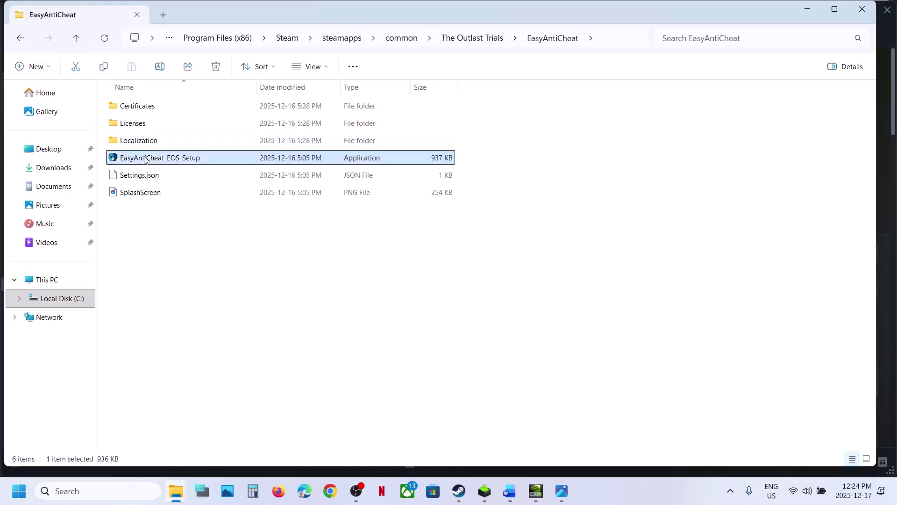
right_click(161, 161)
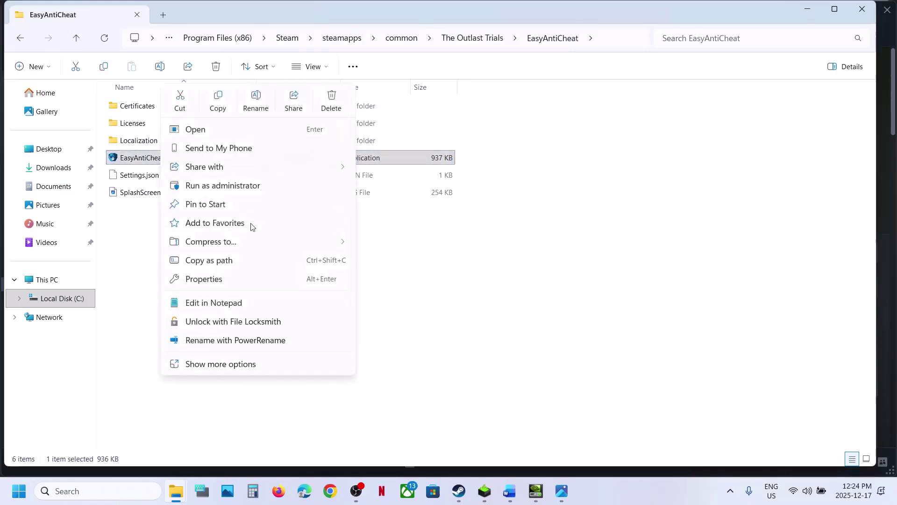
click(209, 366)
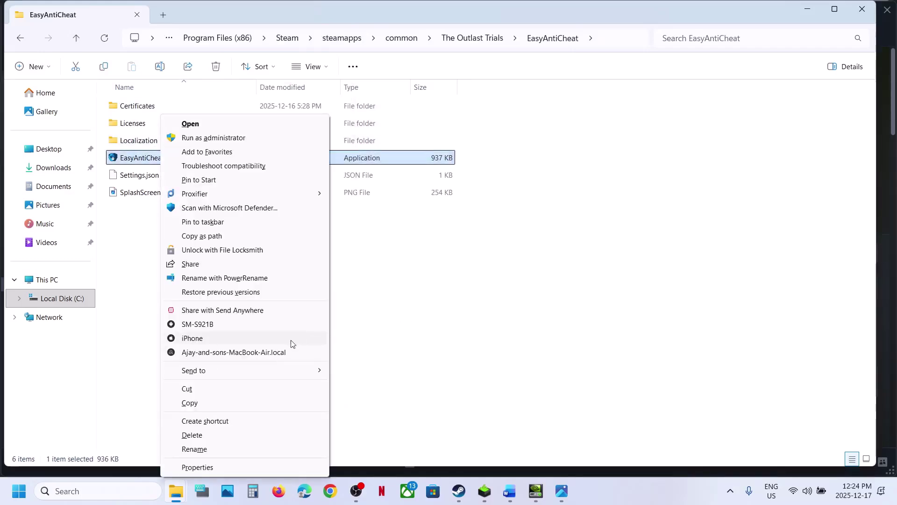
mouse_move(243, 374)
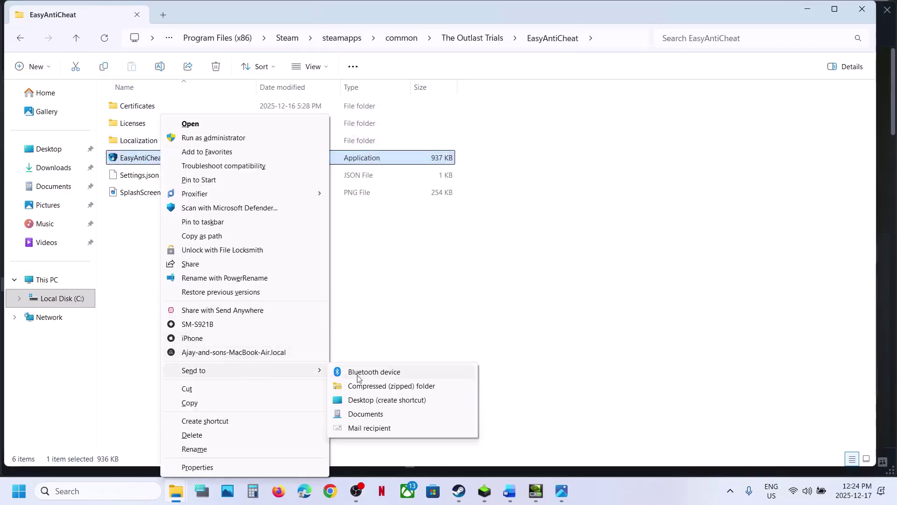
click(391, 403)
key(super+d)
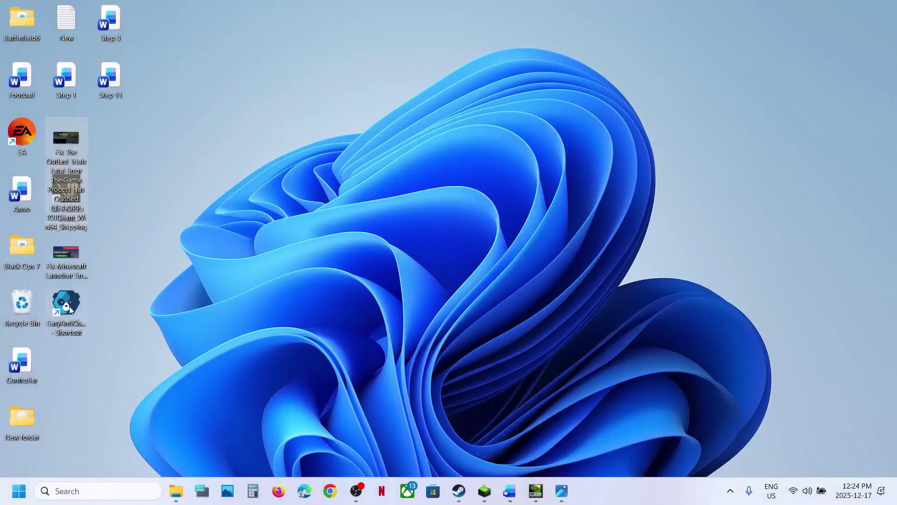
drag(69, 308, 483, 161)
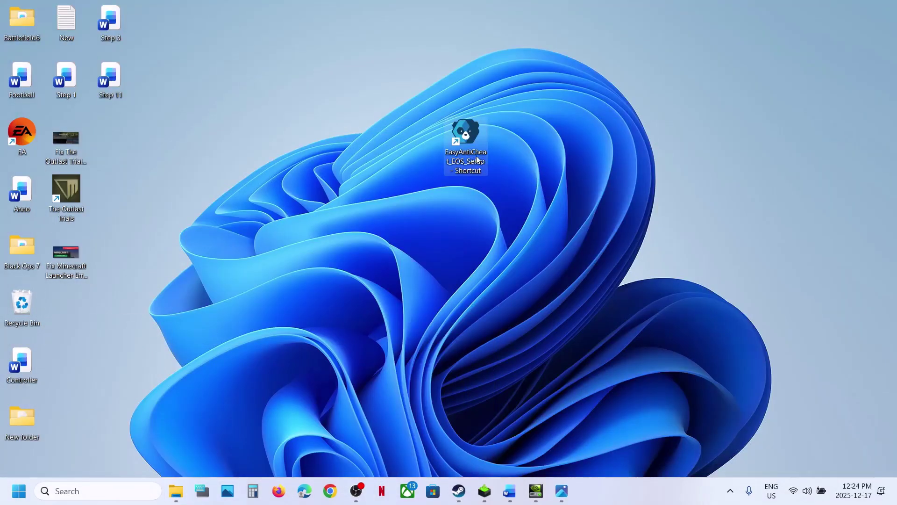
Step: Open the EasyAntiCheat shortcut's properties and copy 'install prod-fn' from the notes
right_click(476, 159)
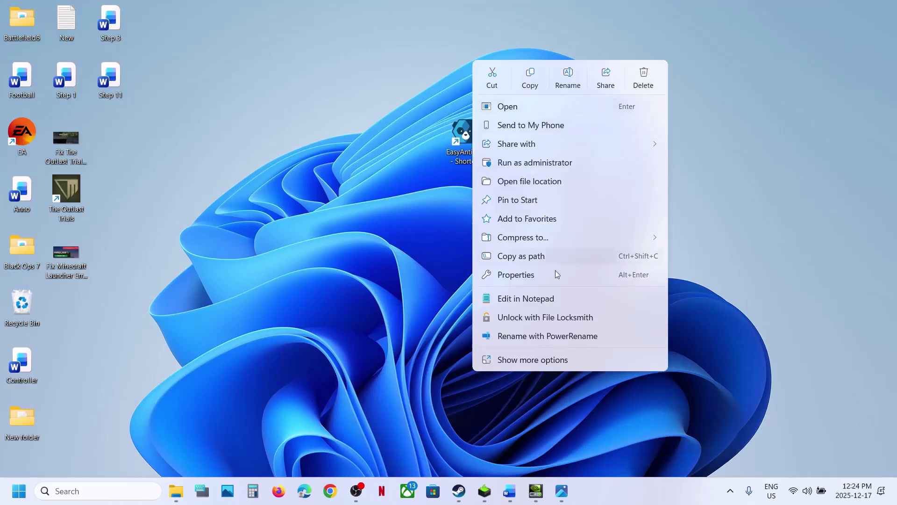
click(528, 278)
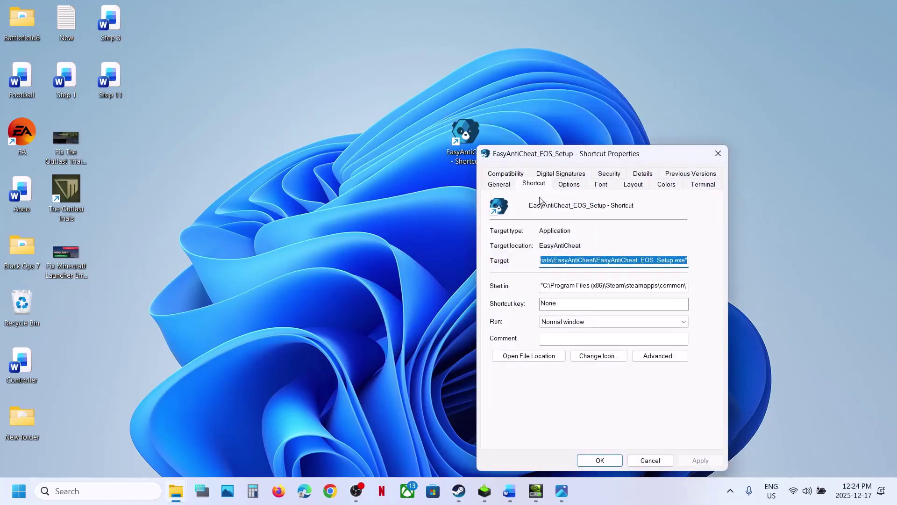
click(687, 261)
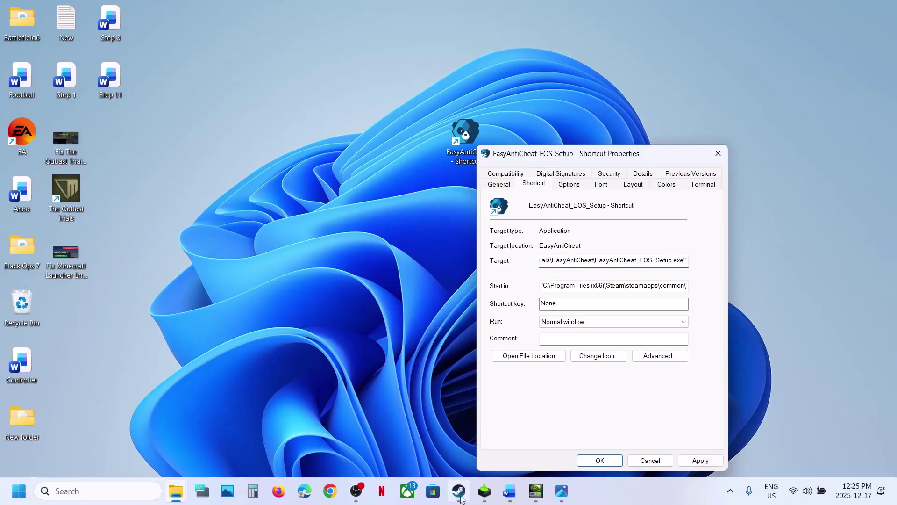
click(508, 498)
drag(269, 358, 29, 363)
key(ctrl+c)
key(alt+Tab)
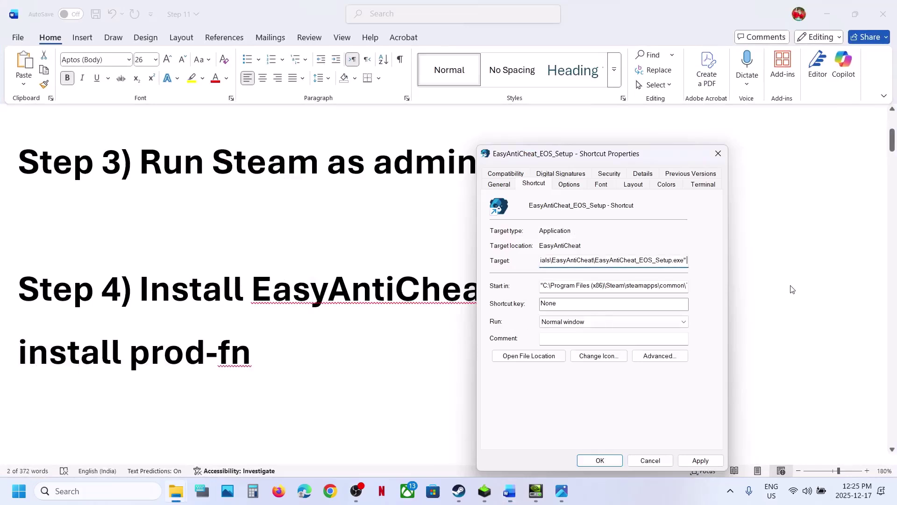
Step: Paste install prod-fn after the Target path, apply it, and run the shortcut as administrator
key(ctrl+v)
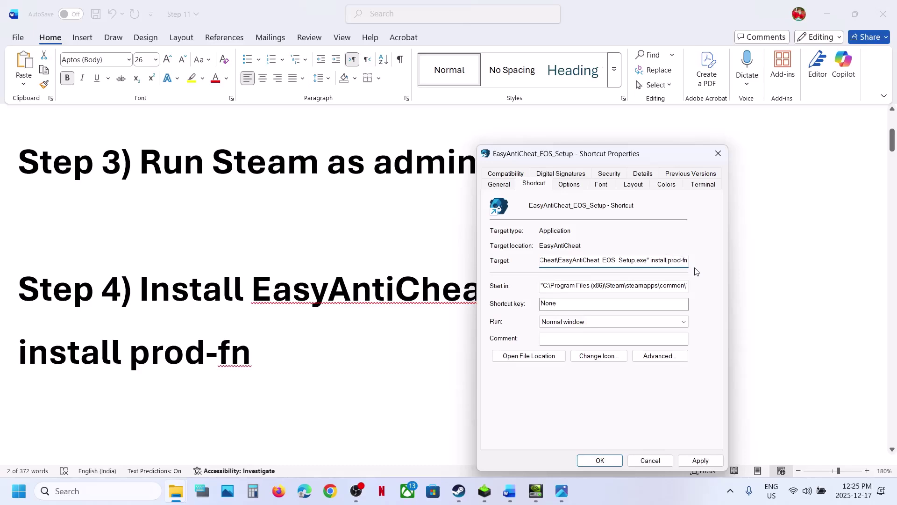
click(701, 461)
click(606, 461)
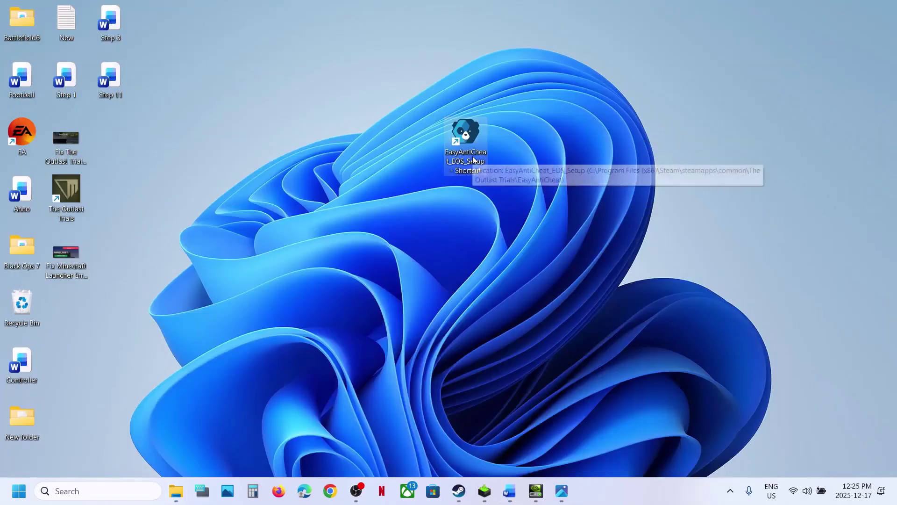
right_click(472, 156)
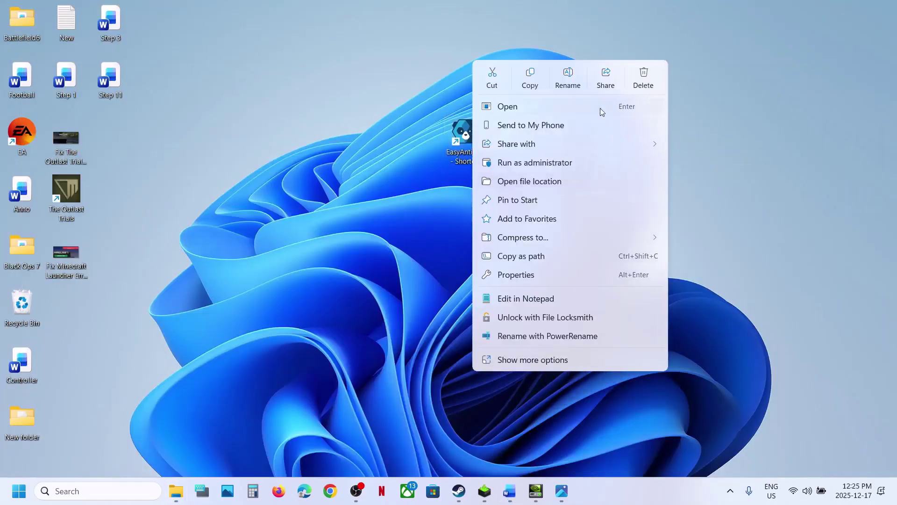
click(534, 162)
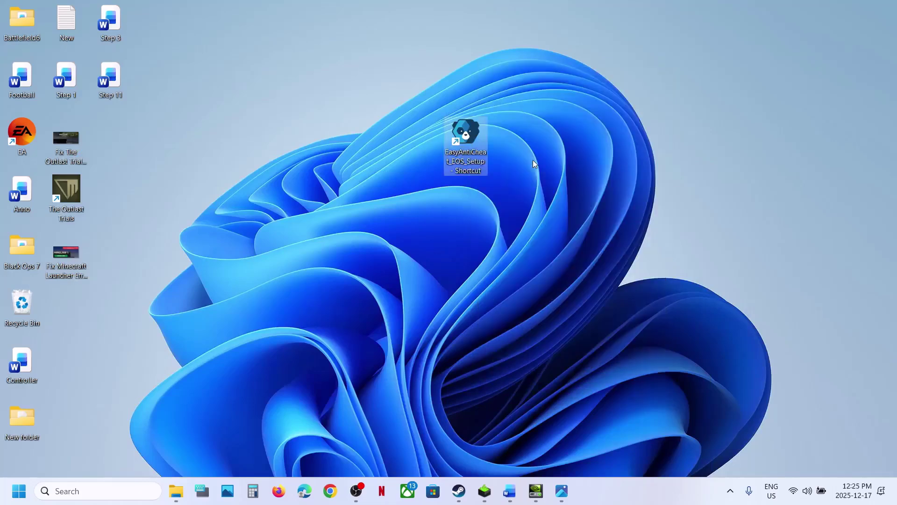
Step: Approve the EasyAntiCheat setup's elevation prompt and check the next step in the notes
click(388, 343)
click(458, 491)
click(509, 490)
scroll(347, 325, down, 4)
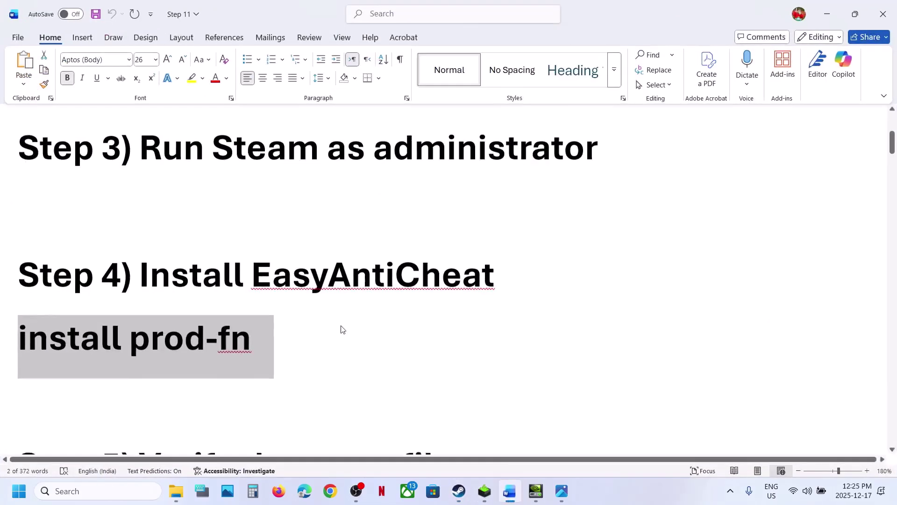
Step: Verify integrity of The Outlast Trials' game files from its Installed Files properties
click(459, 490)
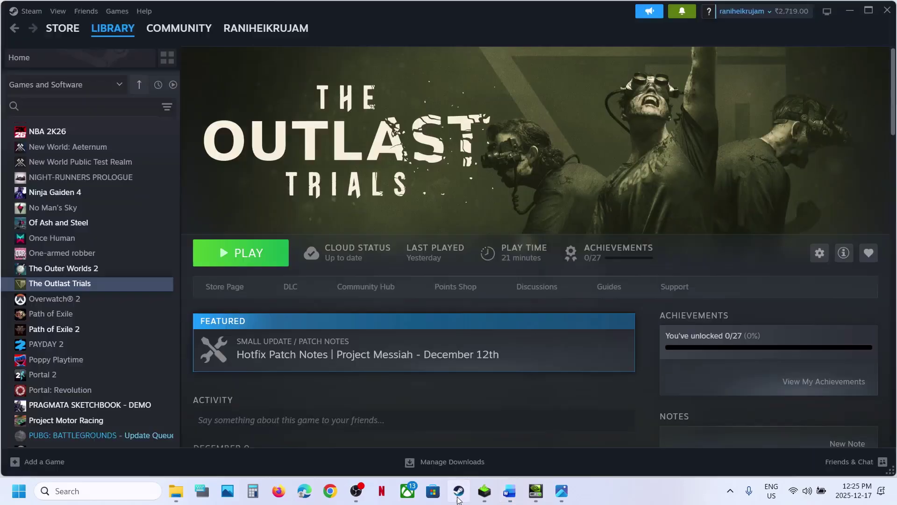
right_click(57, 283)
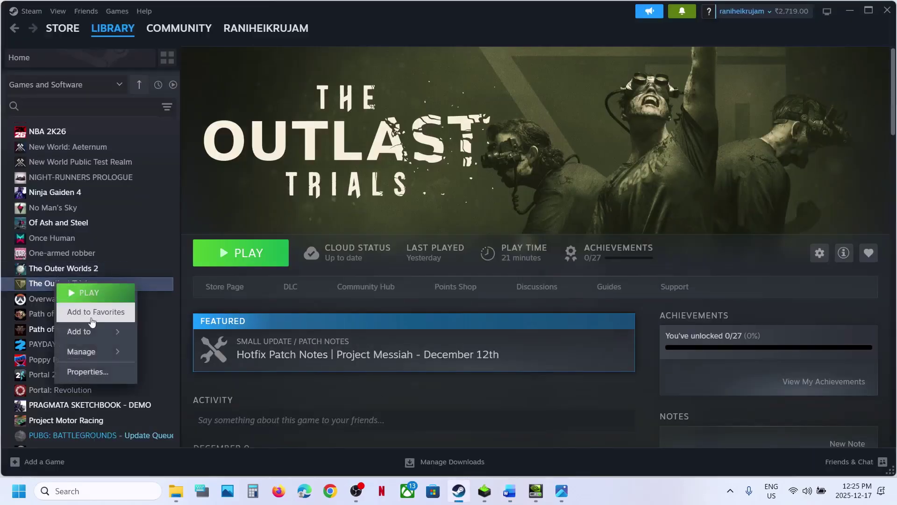
click(88, 372)
click(257, 180)
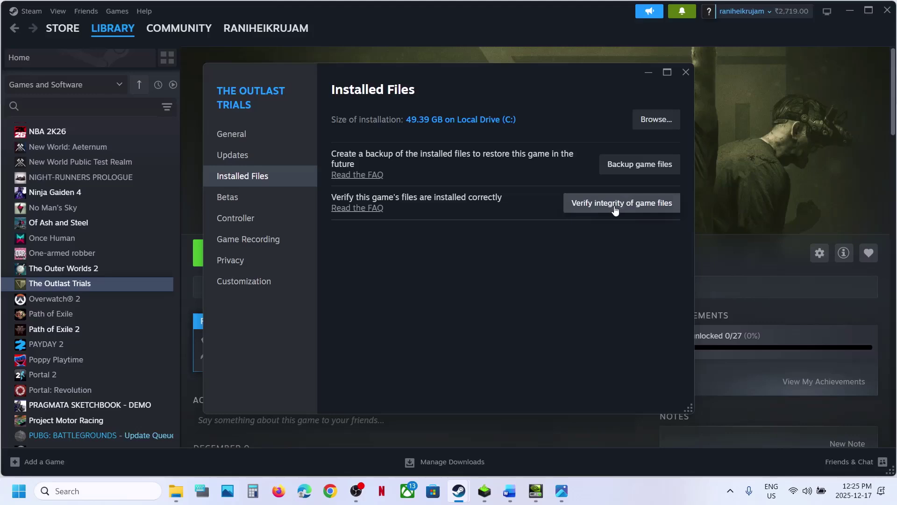
click(691, 71)
click(510, 491)
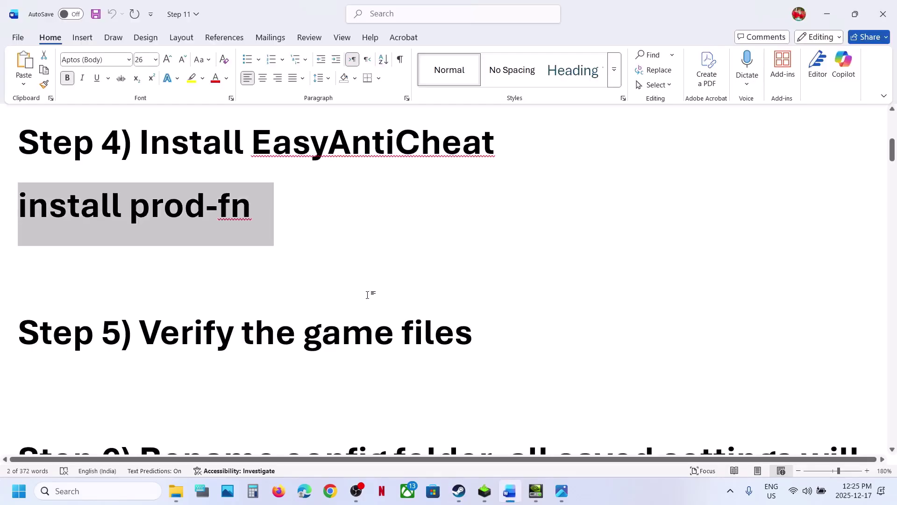
Step: Read the Step 6 rename note and go up from WindowsClient to the Saved folder
scroll(367, 294, down, 4)
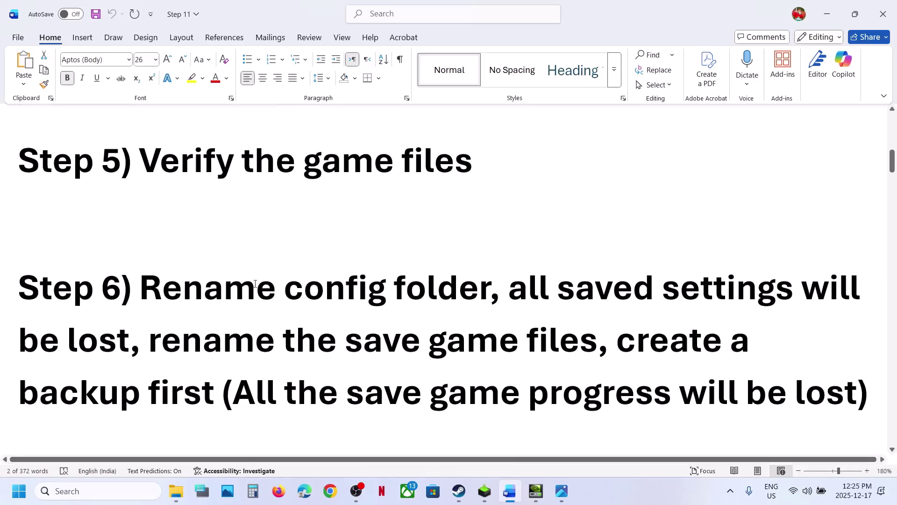
drag(271, 290, 134, 347)
click(176, 491)
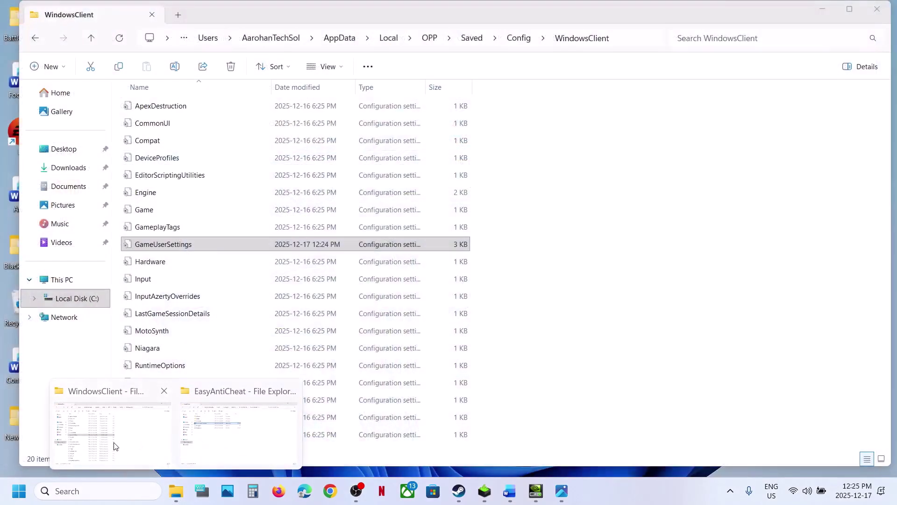
click(112, 432)
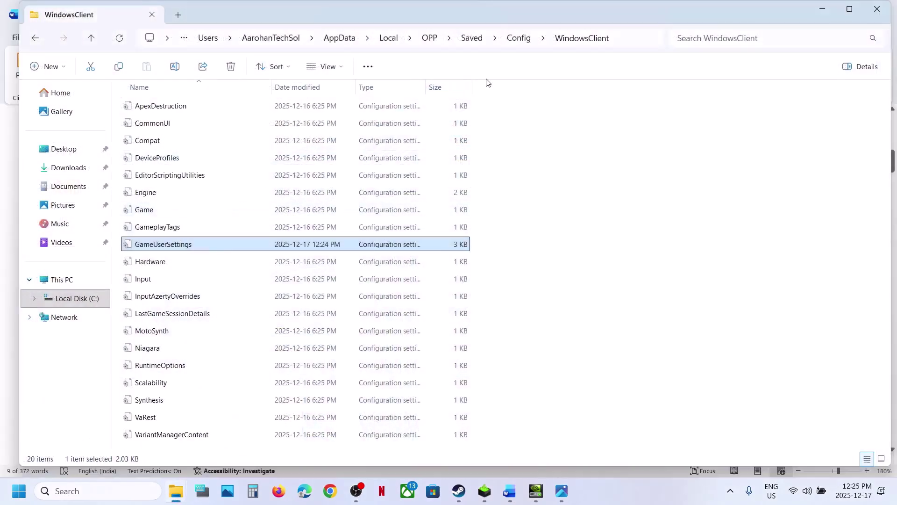
click(90, 38)
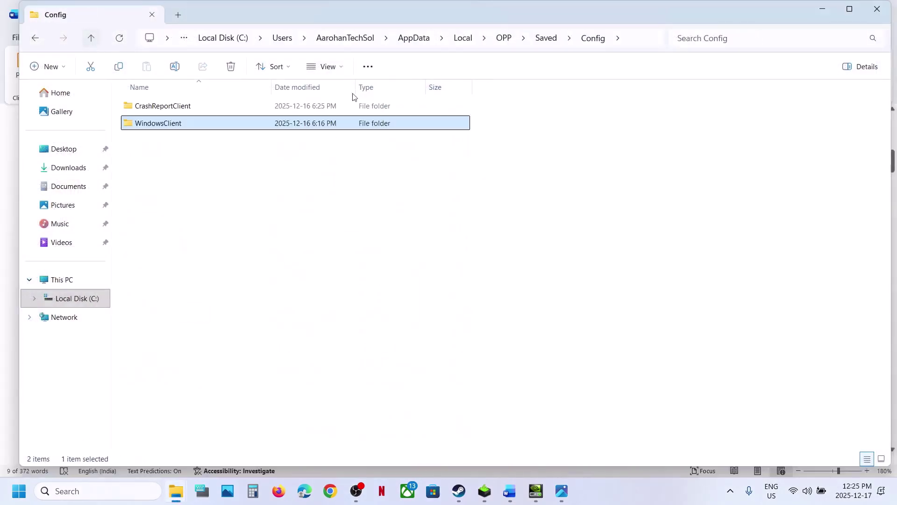
click(89, 39)
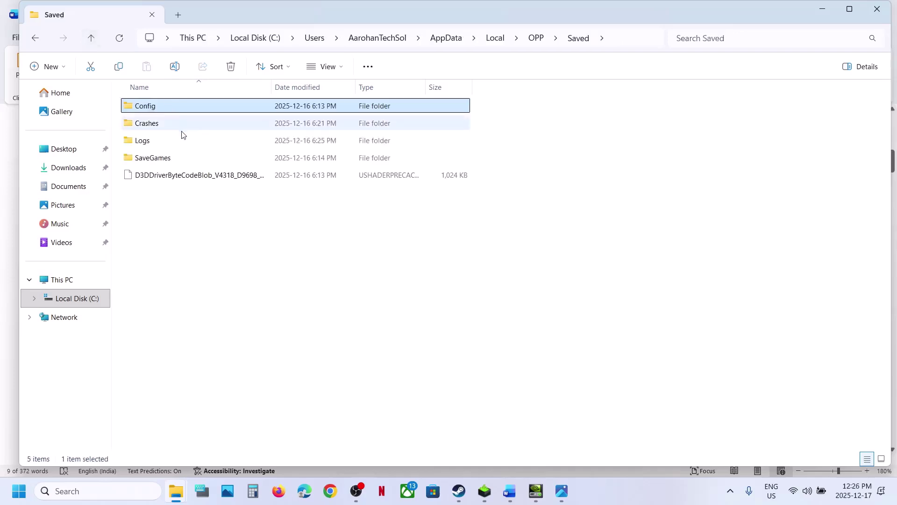
Step: Rename the Config folder in Saved to Config.old
click(157, 114)
click(621, 40)
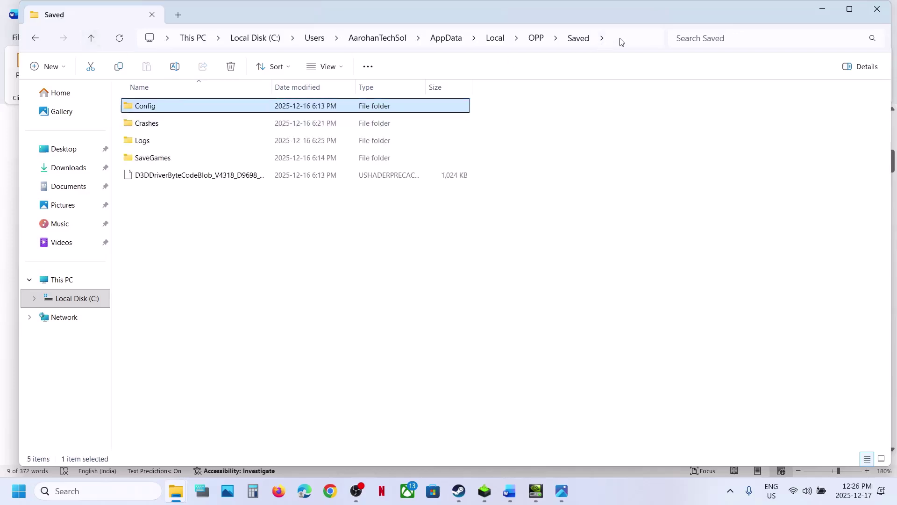
click(620, 37)
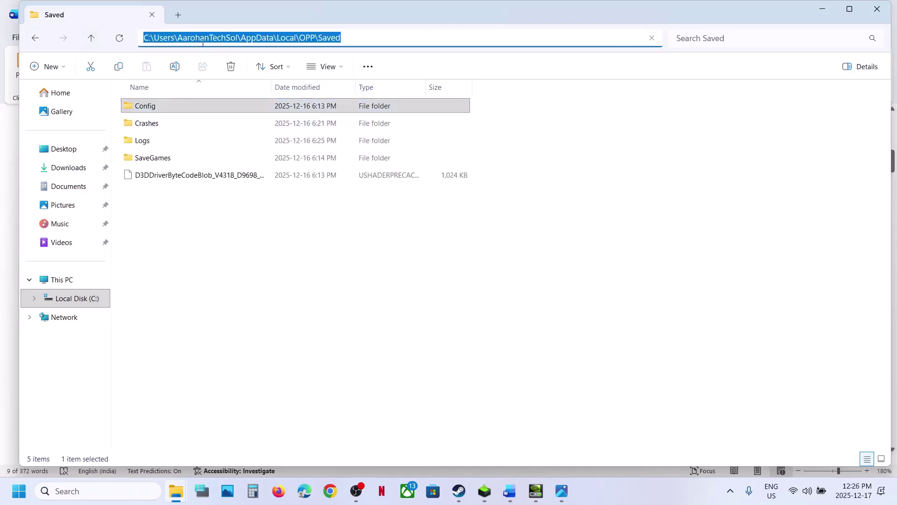
click(143, 106)
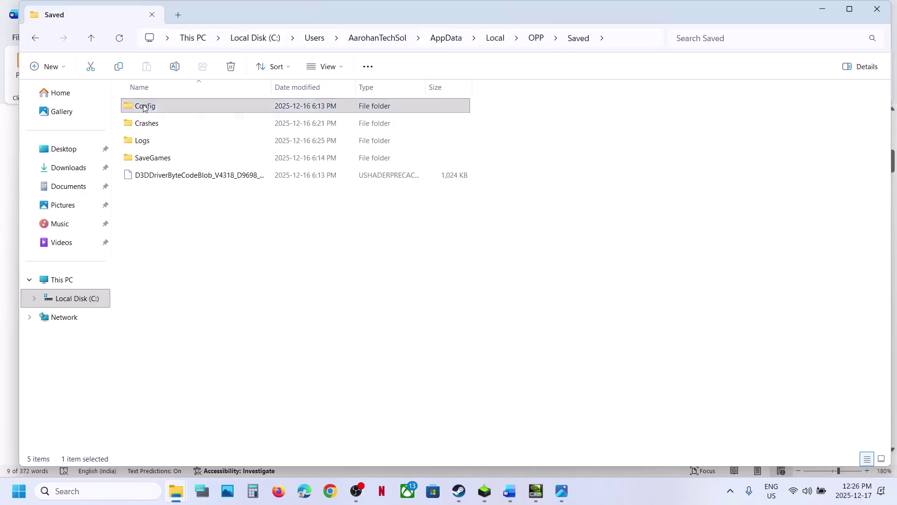
right_click(145, 107)
click(250, 123)
click(171, 105)
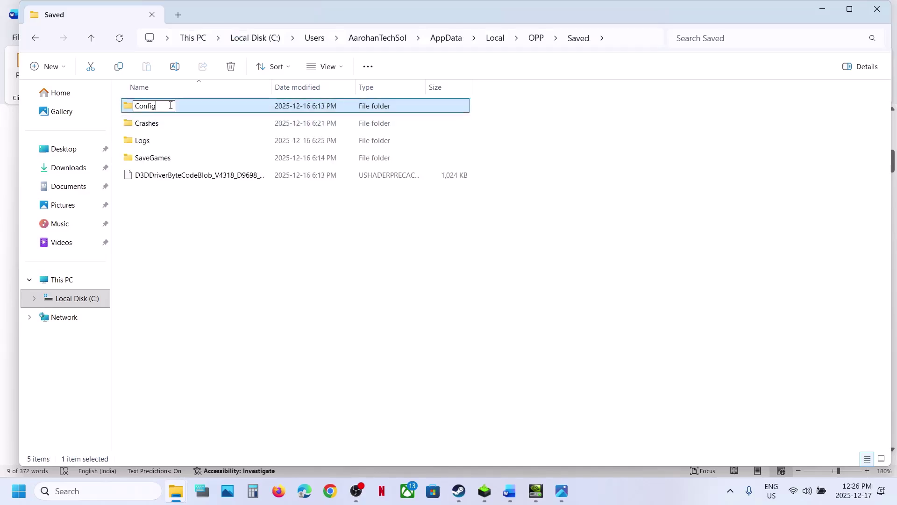
click(392, 407)
click(510, 491)
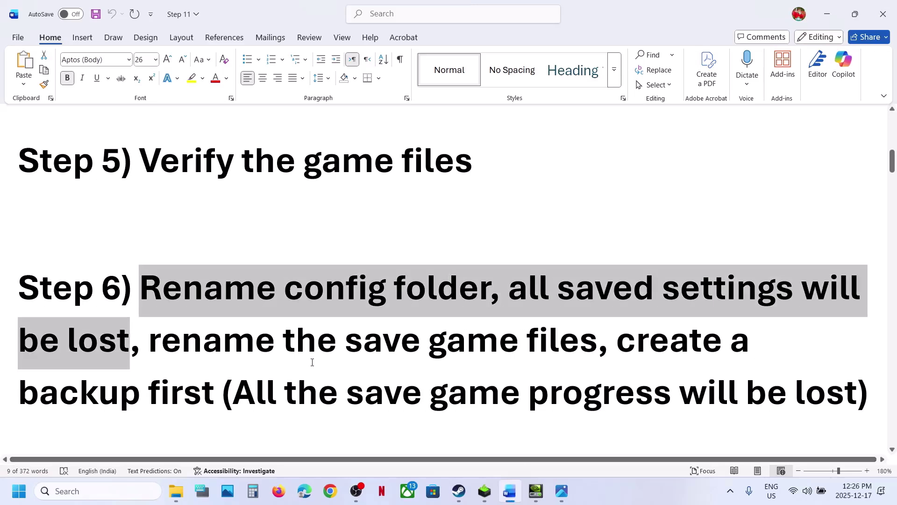
Step: Highlight the save-progress warning, then go up from Saved to the AppData\Local folder
drag(597, 331, 855, 390)
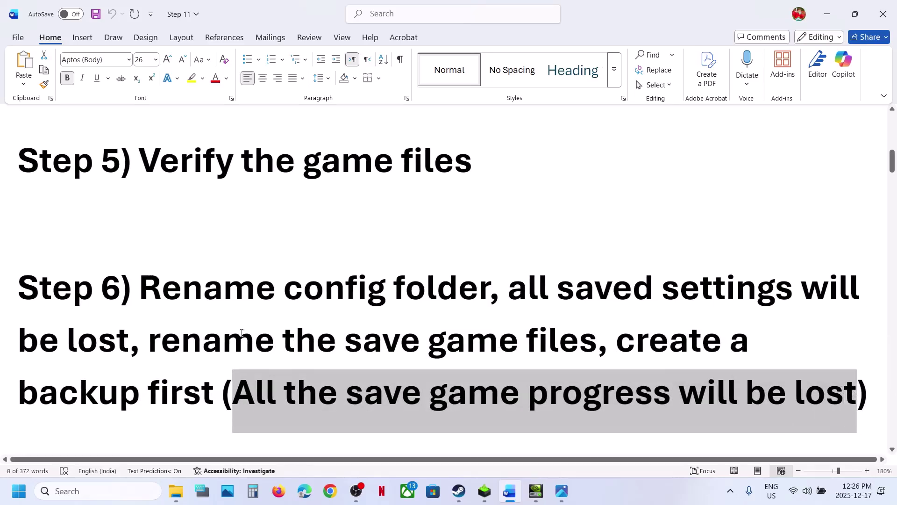
mouse_move(176, 490)
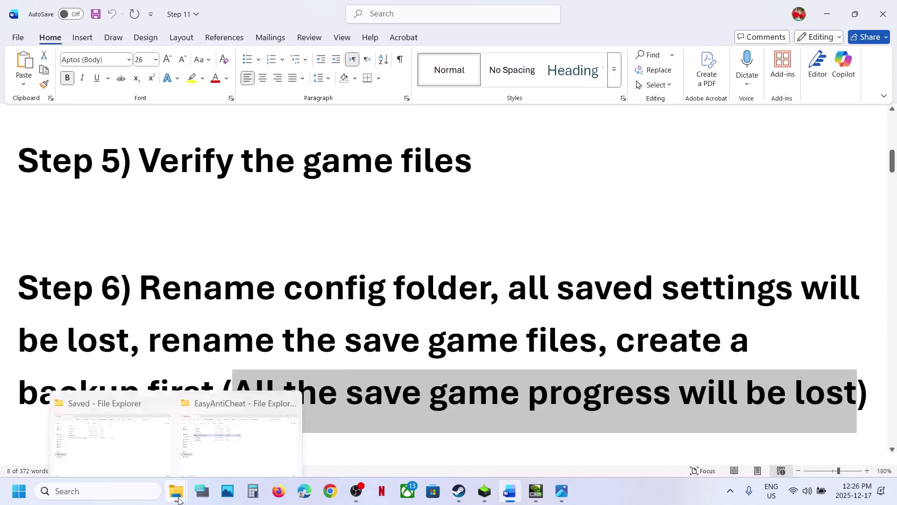
click(124, 454)
click(93, 37)
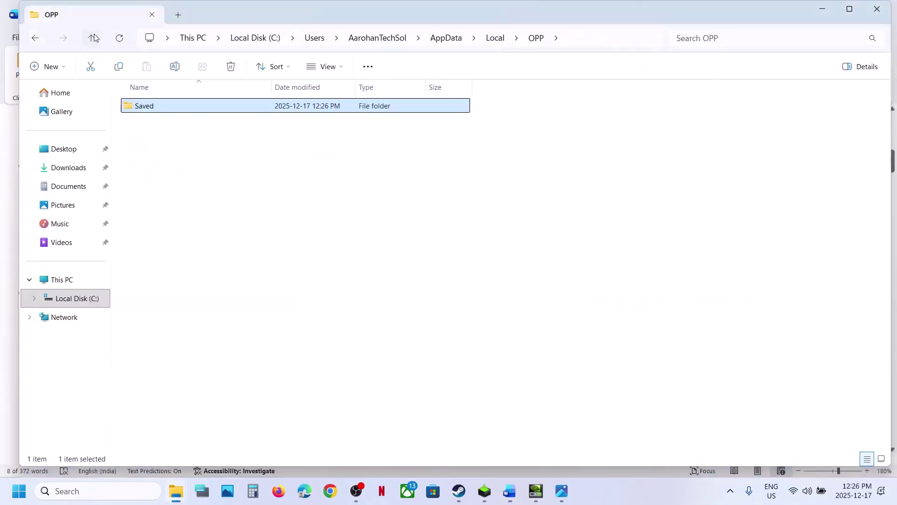
click(92, 37)
click(549, 39)
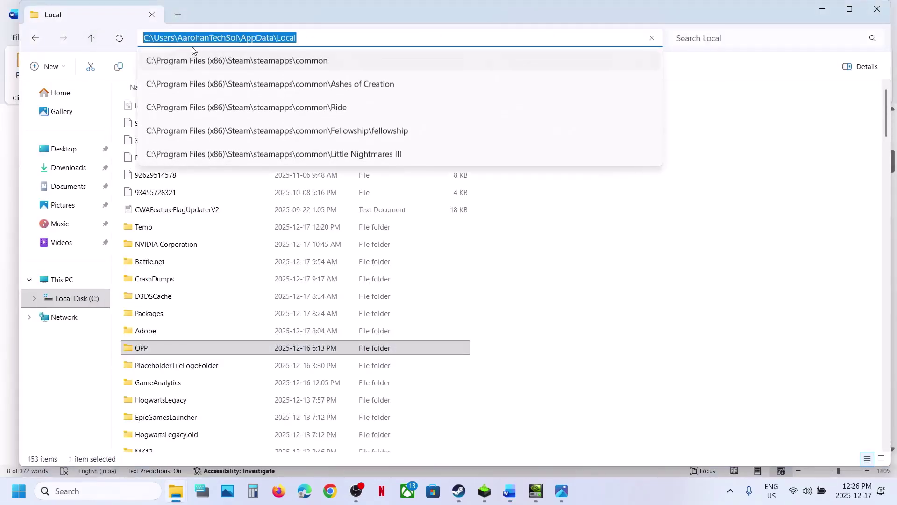
Step: Copy the OPP folder and paste a backup onto the desktop below EasyAntiCheat
click(142, 352)
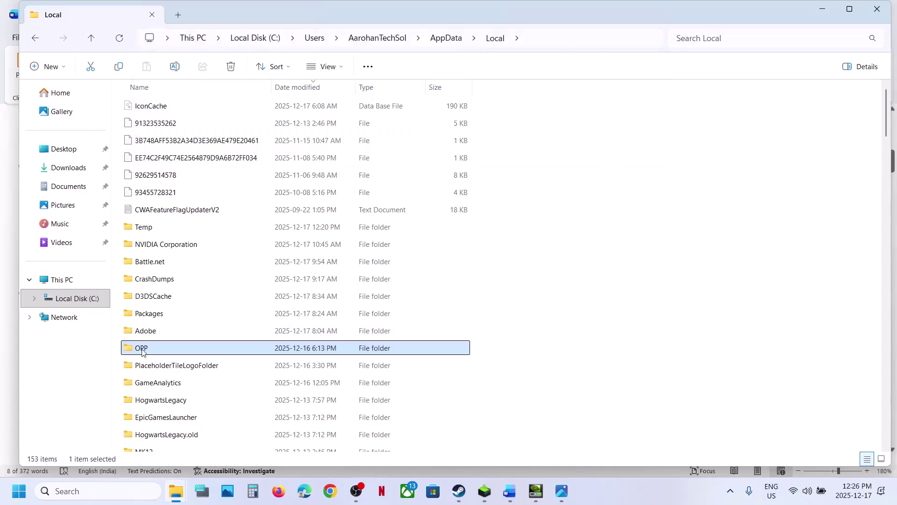
right_click(142, 352)
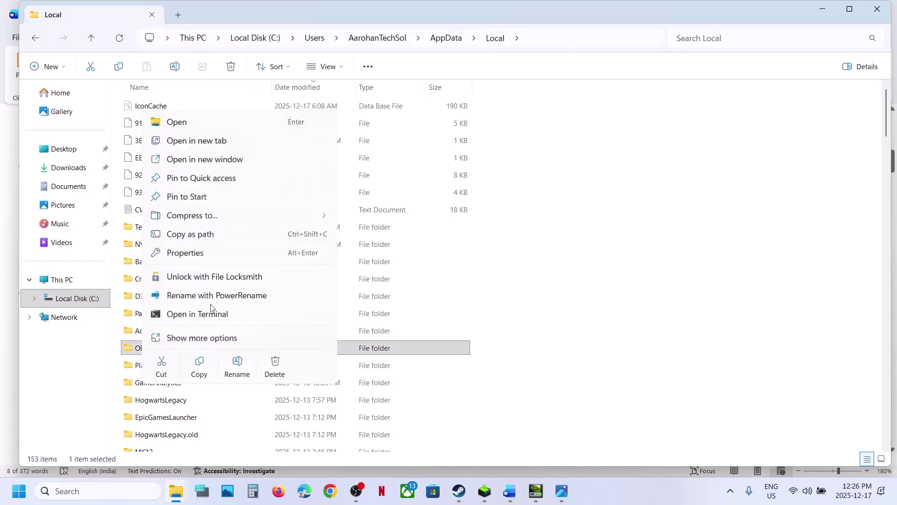
click(204, 368)
key(super+d)
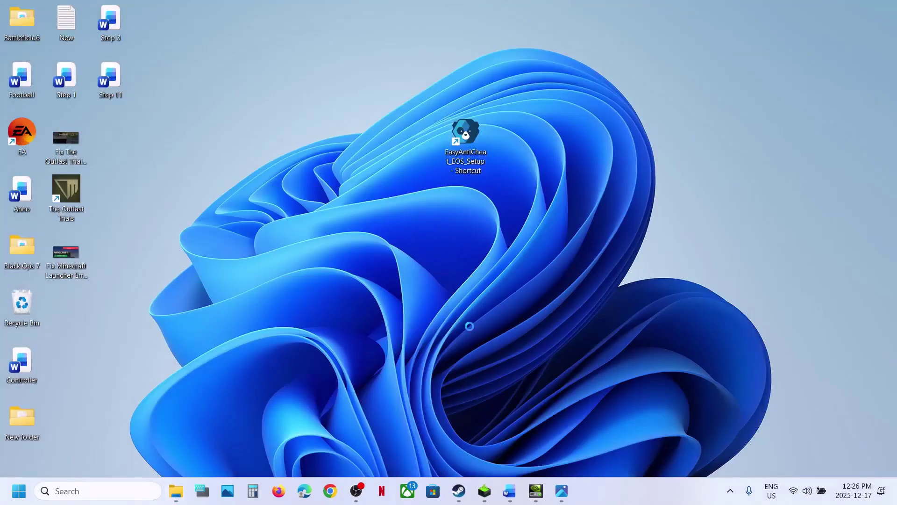
key(ctrl+v)
drag(67, 318, 488, 210)
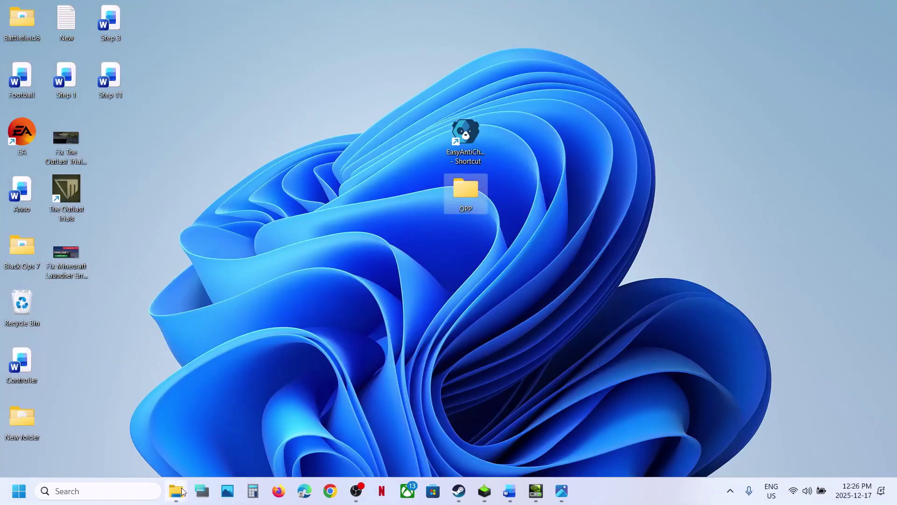
Step: Rename the original OPP folder in Local to OPP.old
mouse_move(183, 491)
click(113, 427)
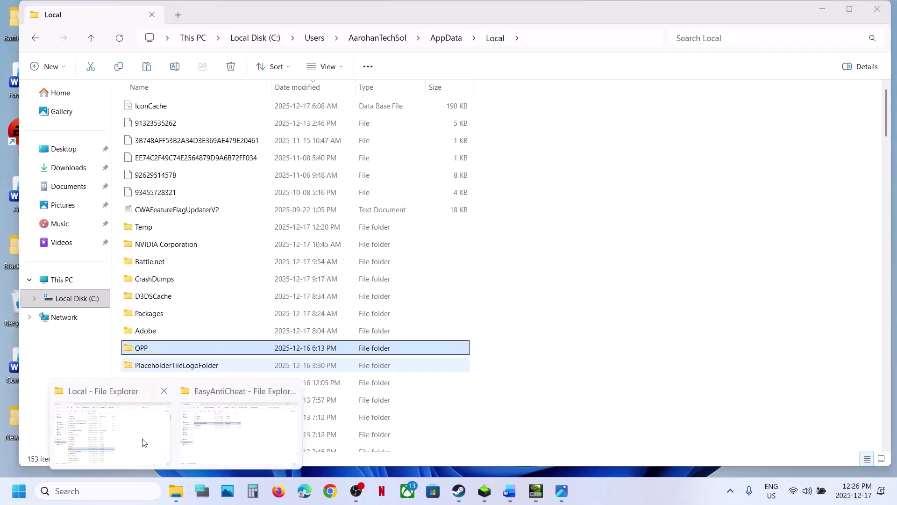
right_click(163, 351)
click(295, 362)
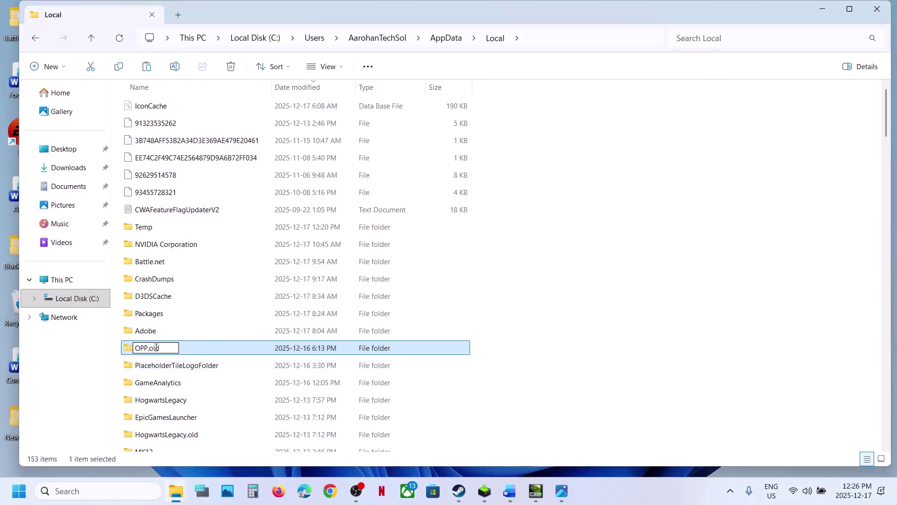
key(Return)
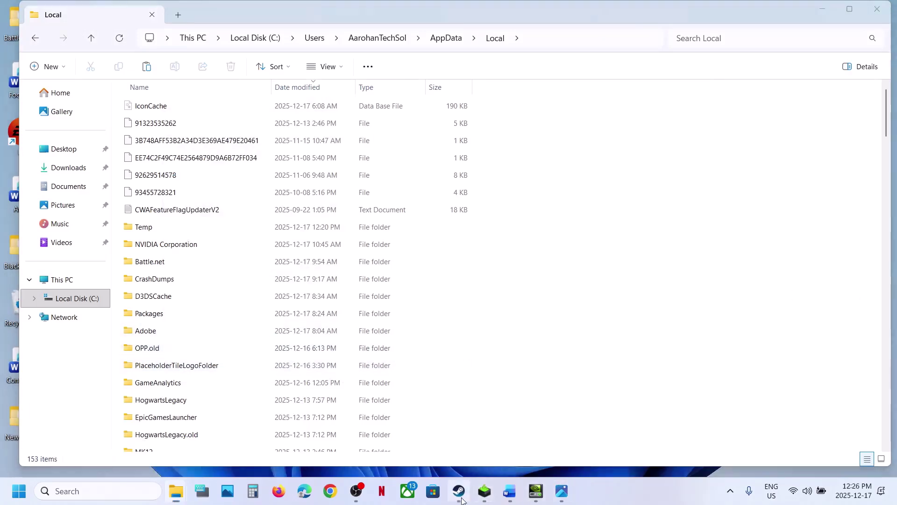
click(458, 491)
click(509, 491)
scroll(340, 311, down, 6)
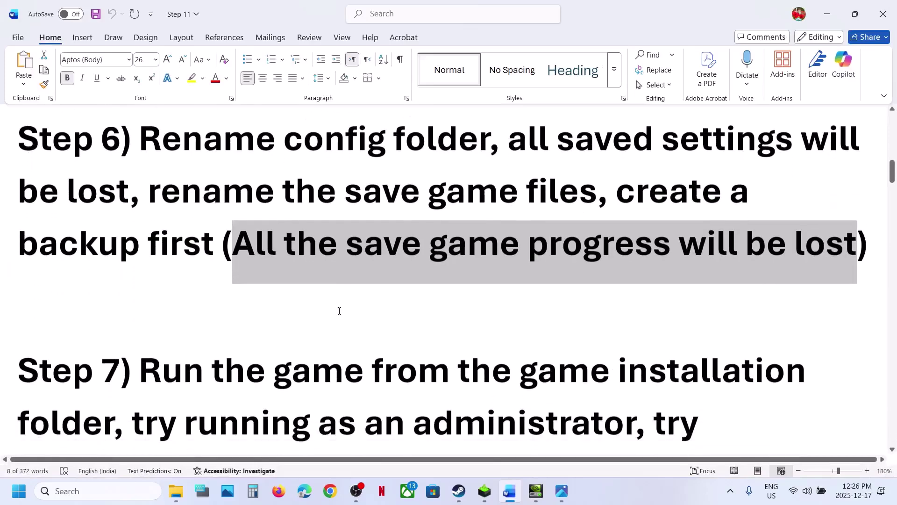
click(459, 490)
right_click(99, 285)
mouse_move(122, 354)
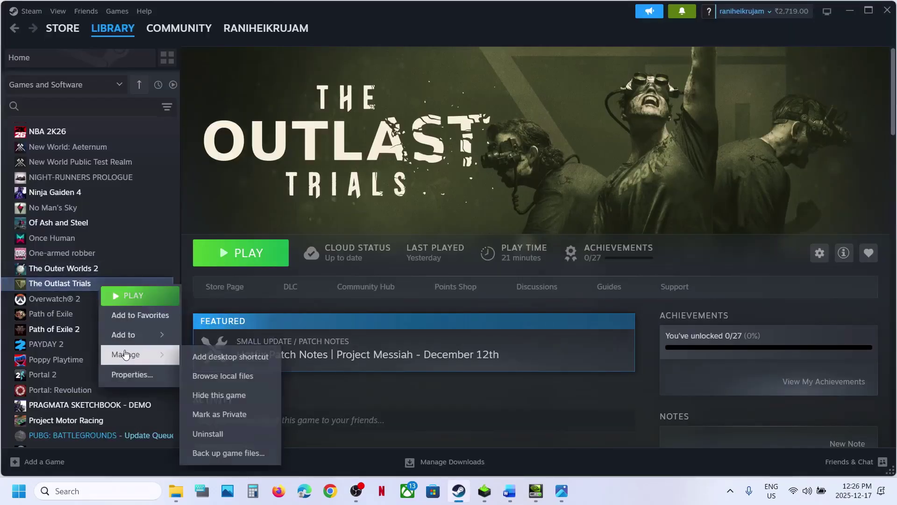
click(233, 377)
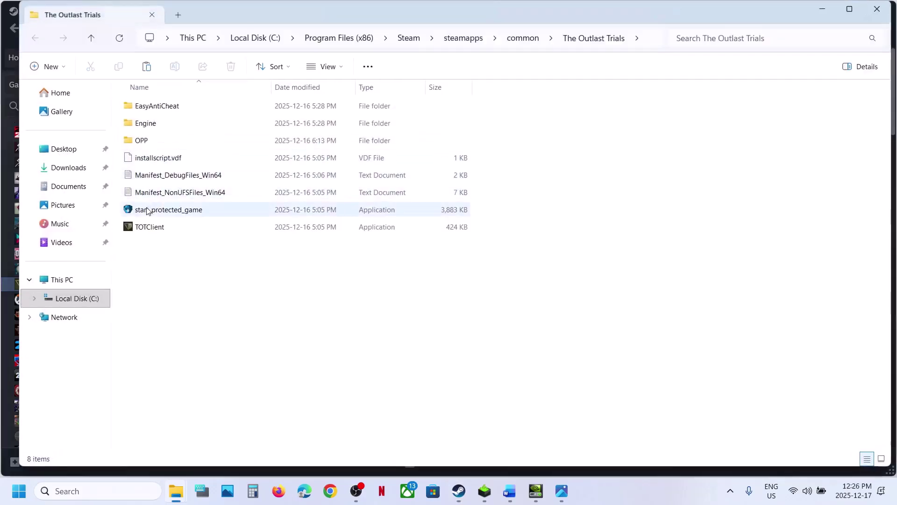
click(147, 211)
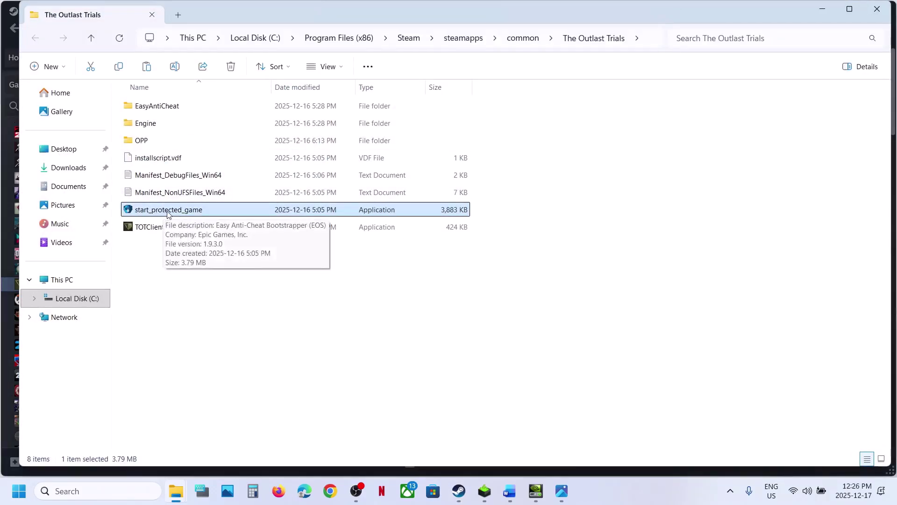
click(147, 226)
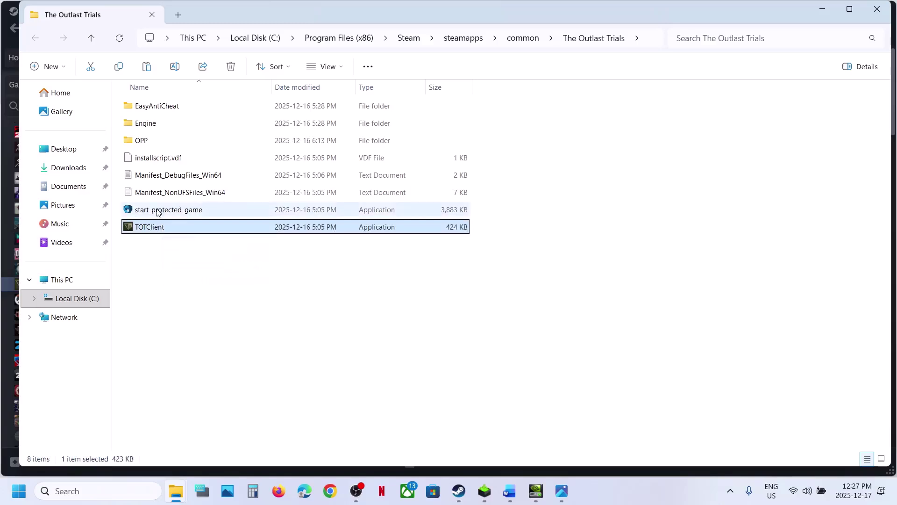
right_click(157, 210)
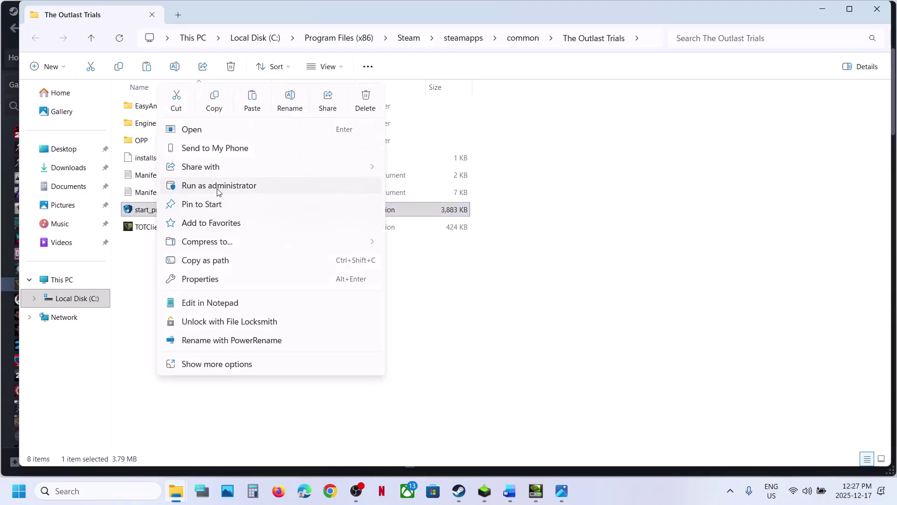
click(150, 227)
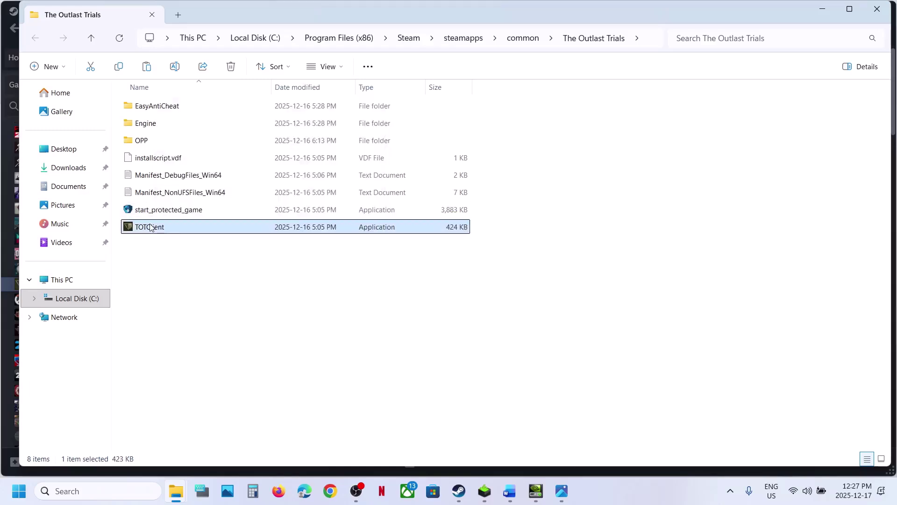
right_click(150, 227)
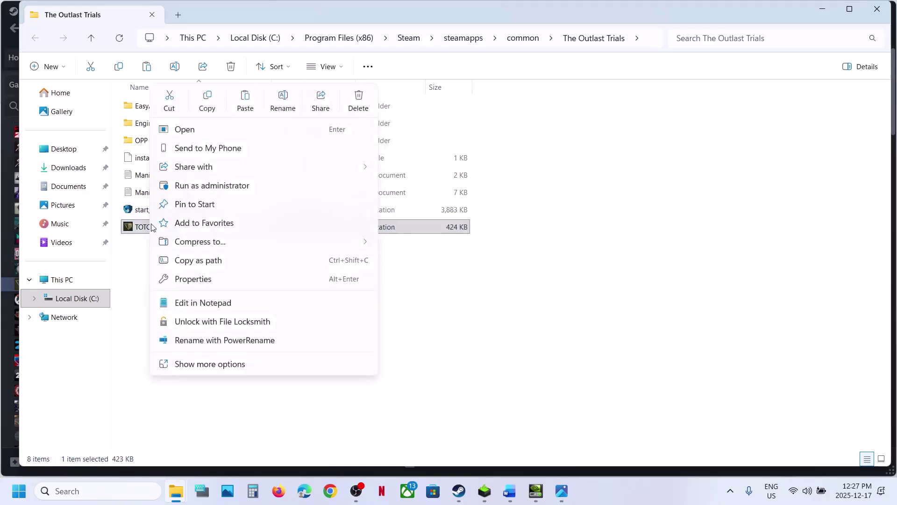
click(139, 266)
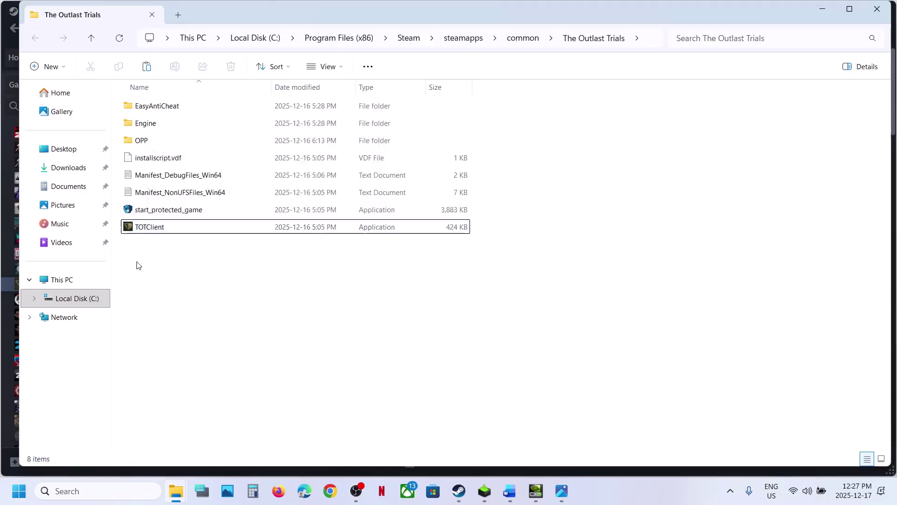
Step: Open OPP\Binaries\Win64 and bring up TOTClient-Win64-Shipping's context menu
double_click(156, 143)
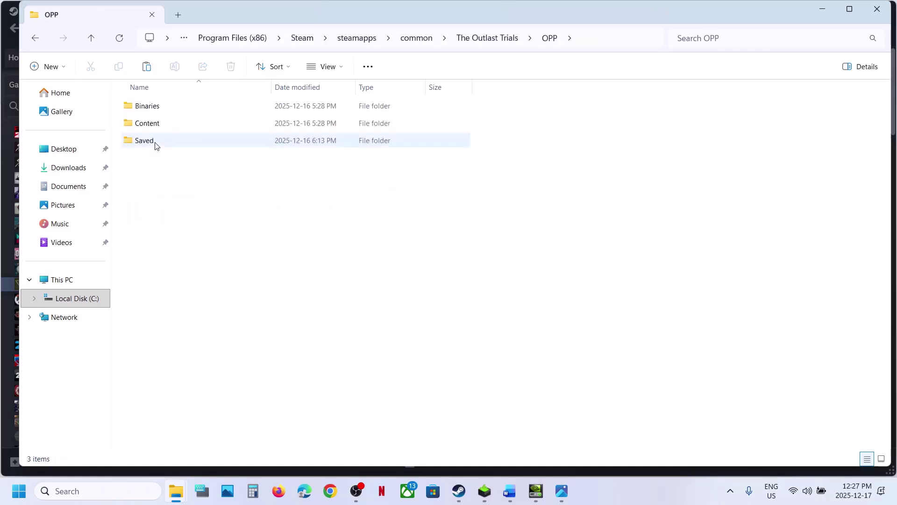
double_click(155, 112)
double_click(154, 112)
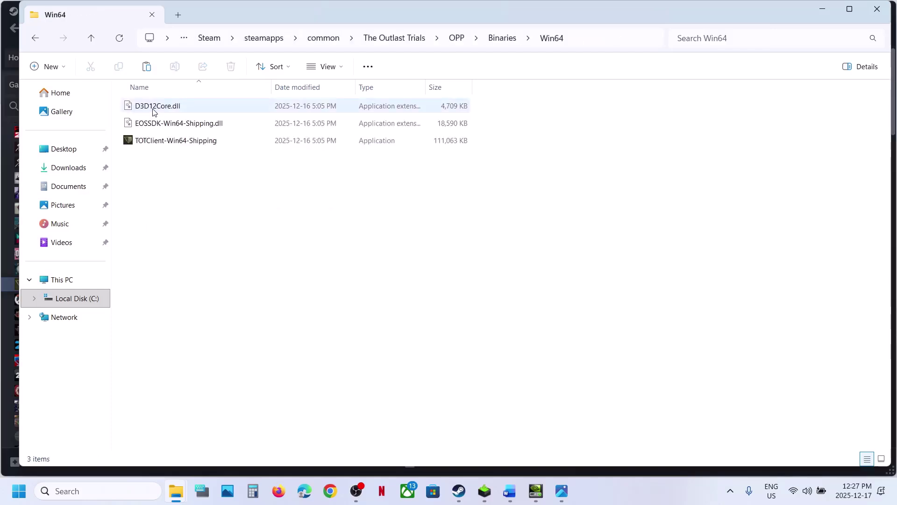
click(165, 141)
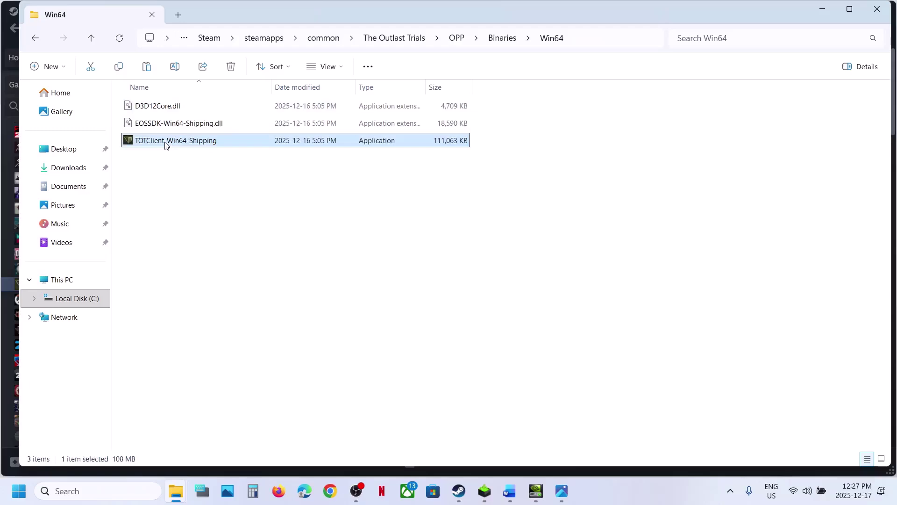
right_click(165, 142)
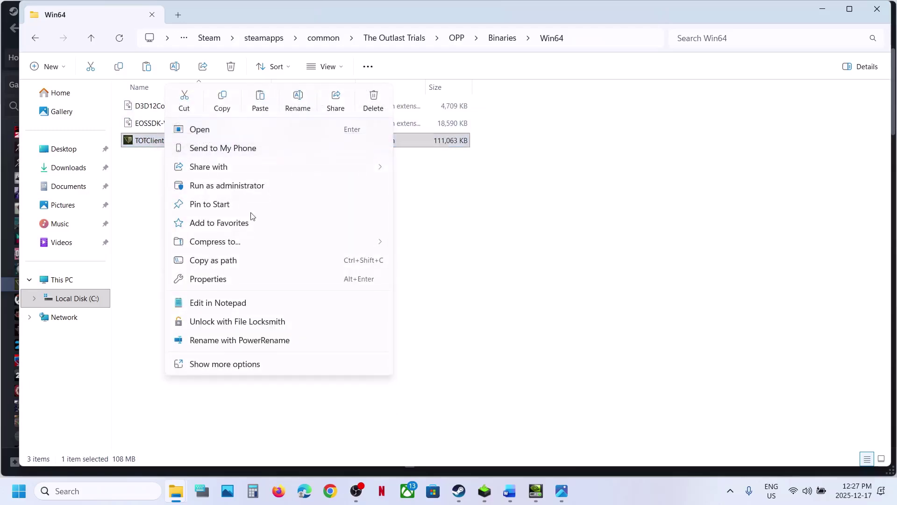
Step: Try Run as administrator in TOTClient-Win64-Shipping's Compatibility properties and close them
click(206, 279)
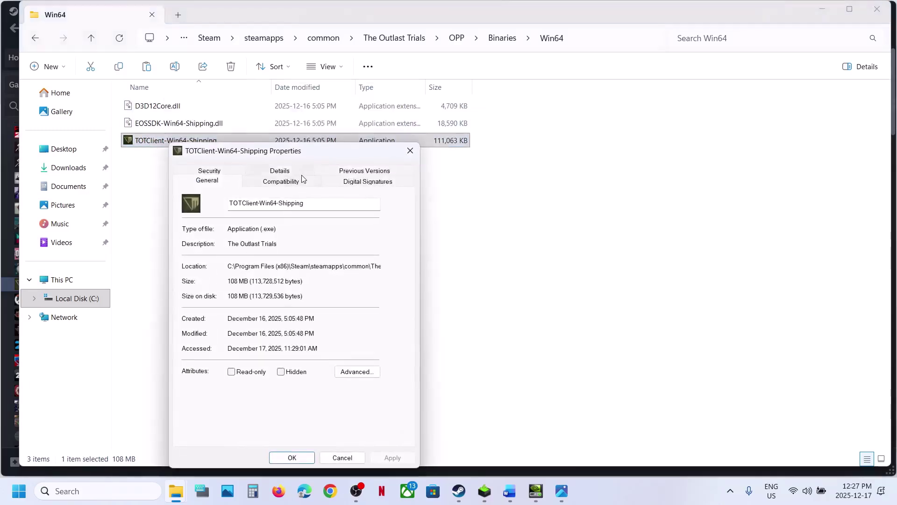
click(288, 182)
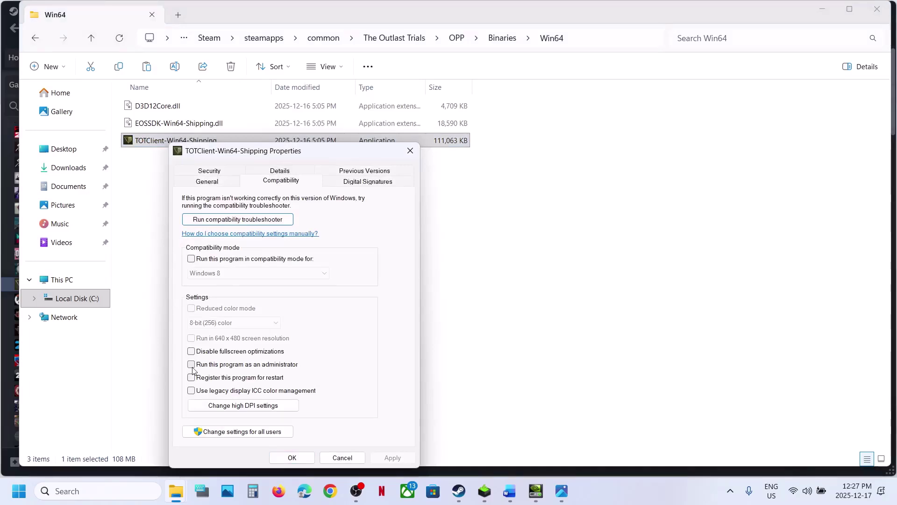
click(391, 457)
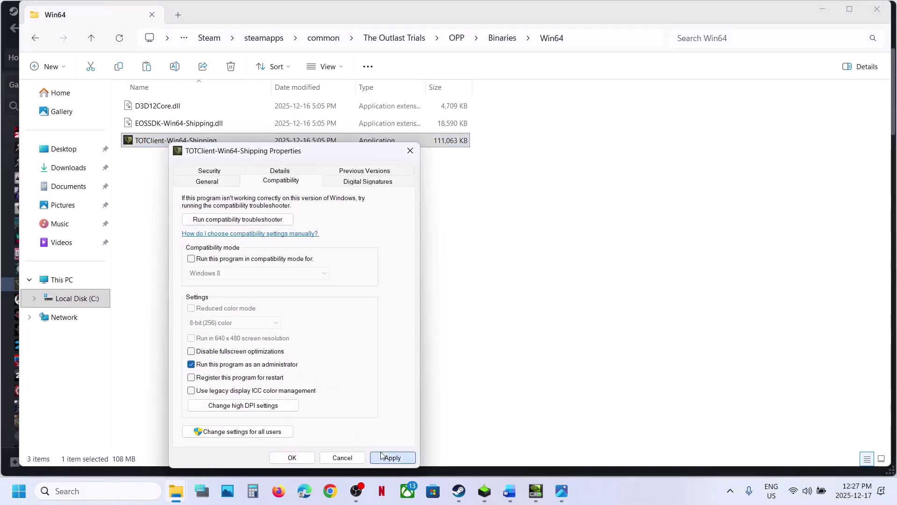
click(292, 457)
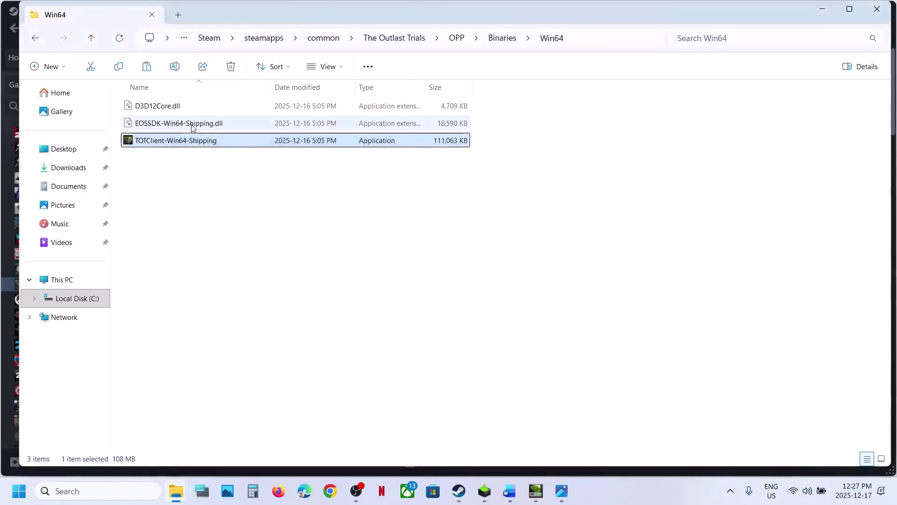
Step: Try Windows 7 compatibility mode for the game executable, then apply and close Properties
right_click(173, 149)
click(214, 280)
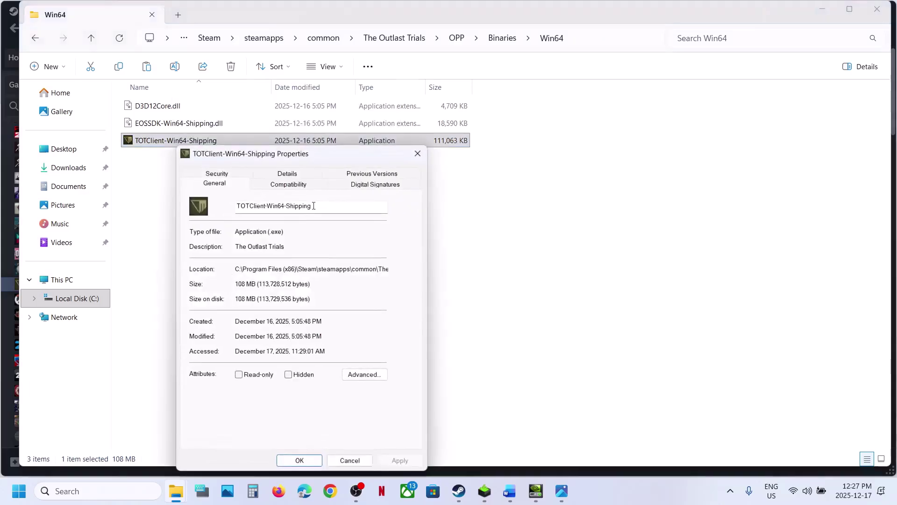
click(281, 187)
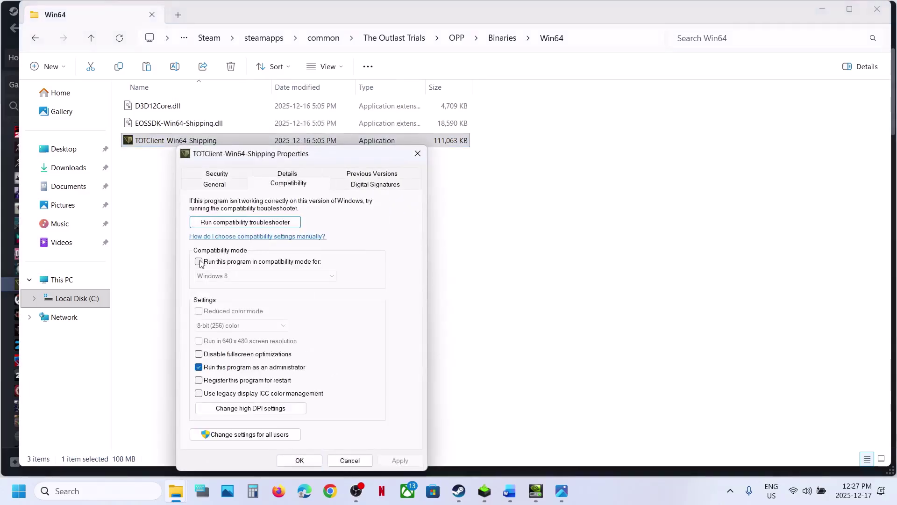
click(400, 460)
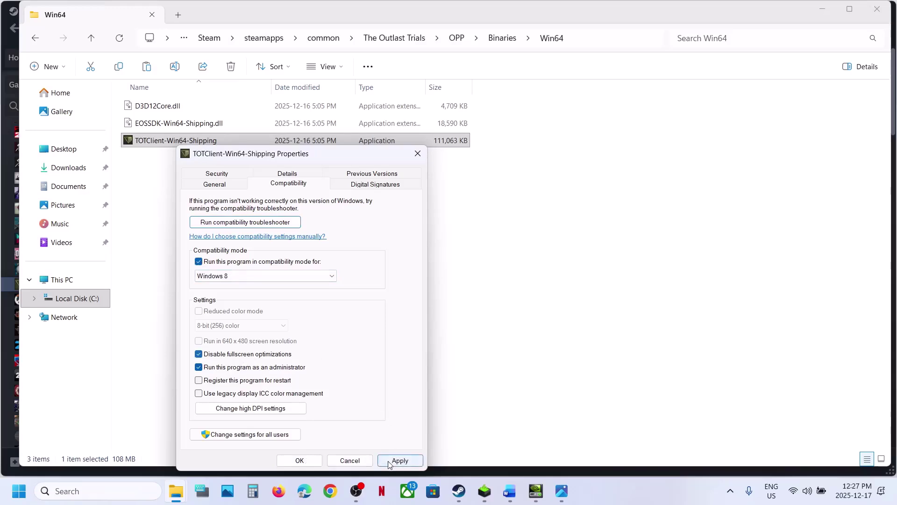
click(389, 461)
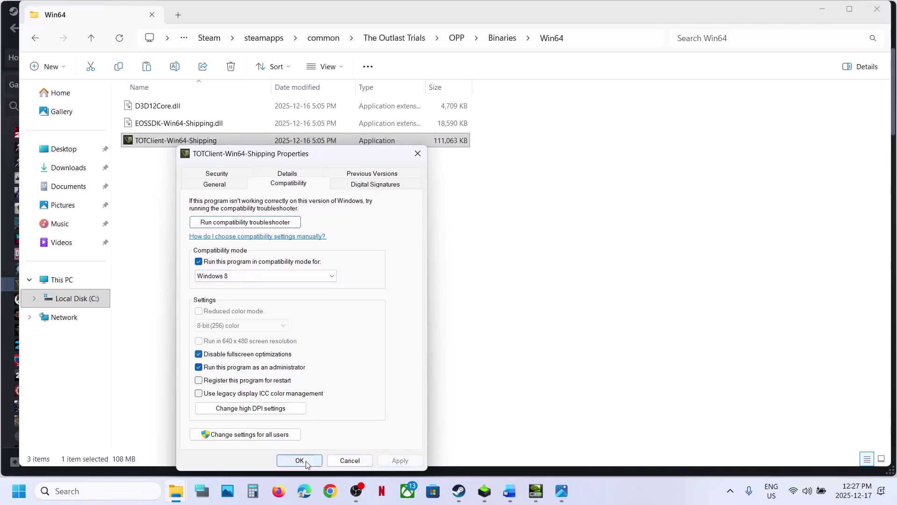
click(231, 278)
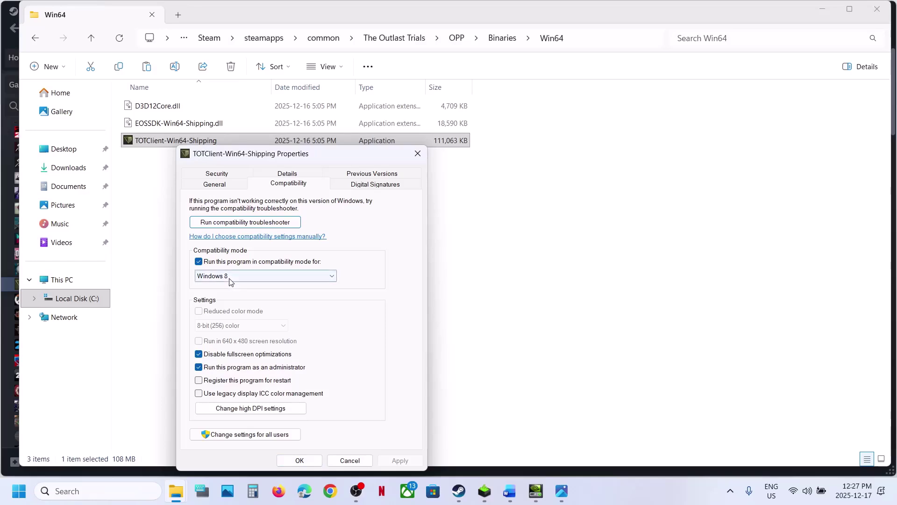
click(220, 312)
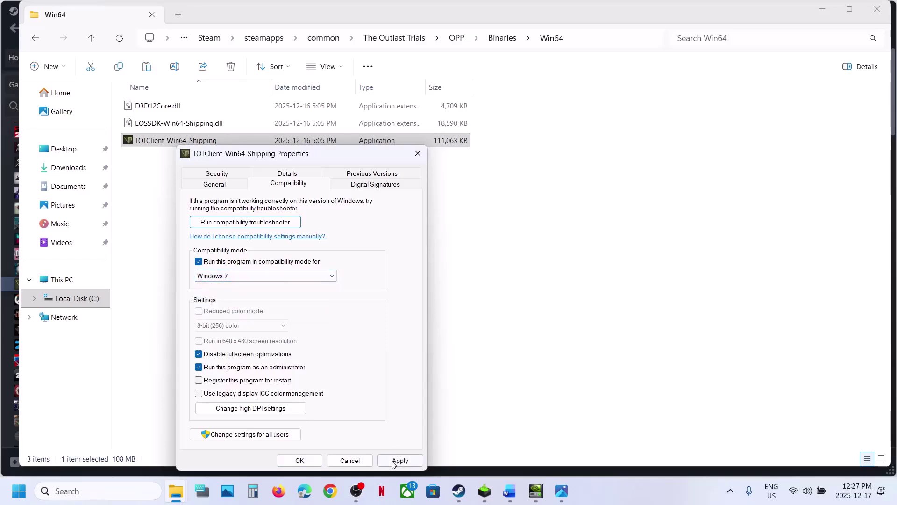
click(399, 460)
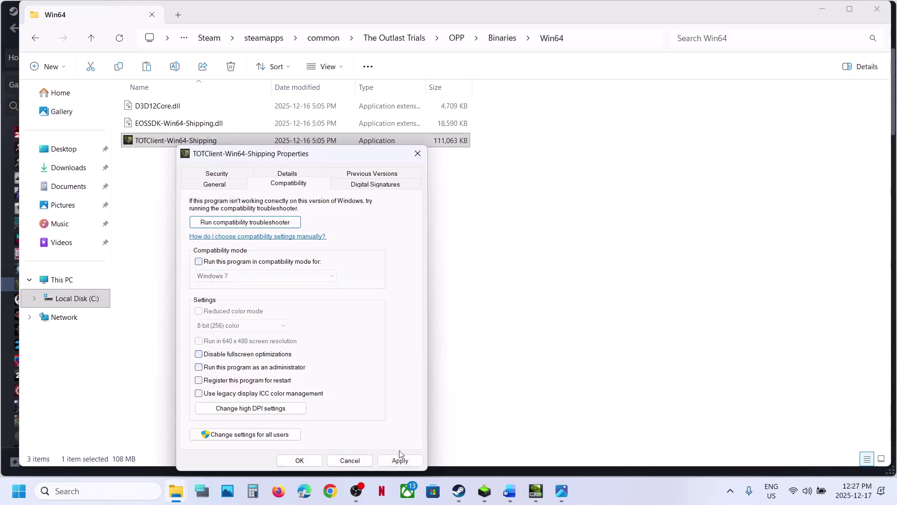
click(299, 460)
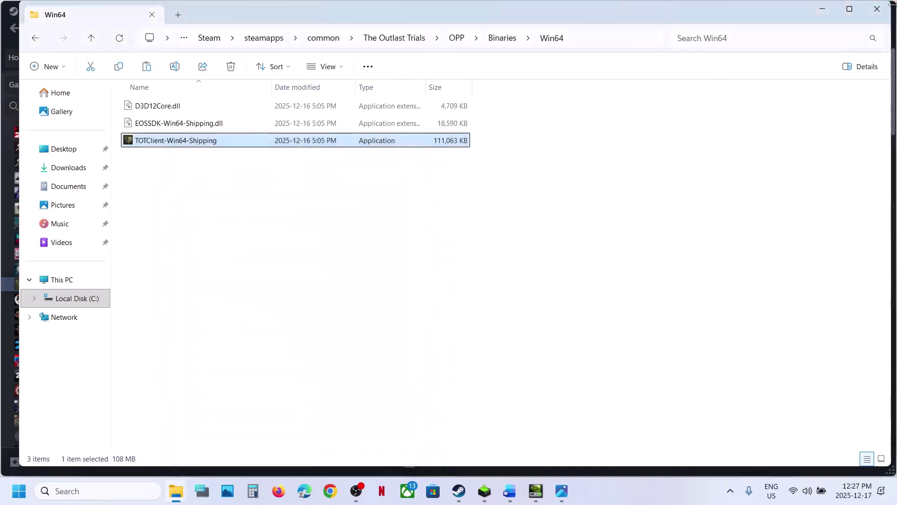
Step: Close File Explorer and select the start of Step 8 in the Word guide
click(890, 11)
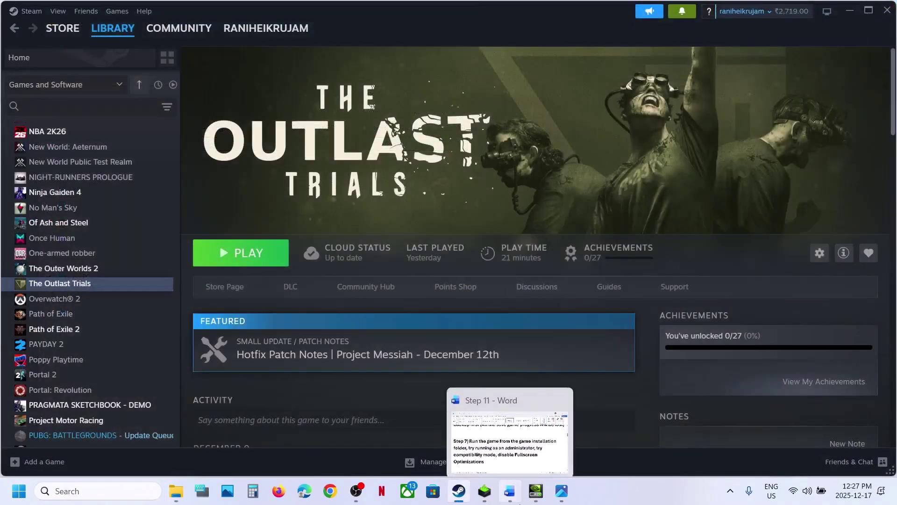
click(510, 490)
scroll(332, 329, down, 7)
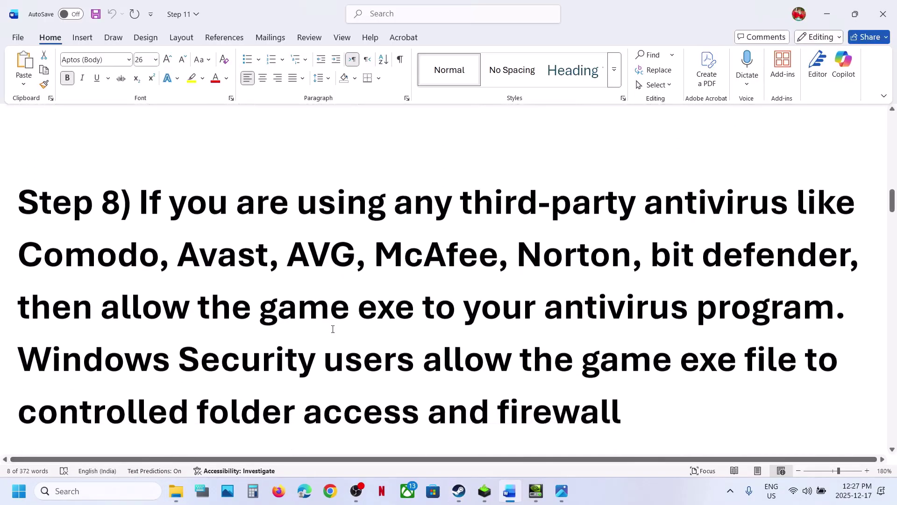
drag(156, 194, 469, 265)
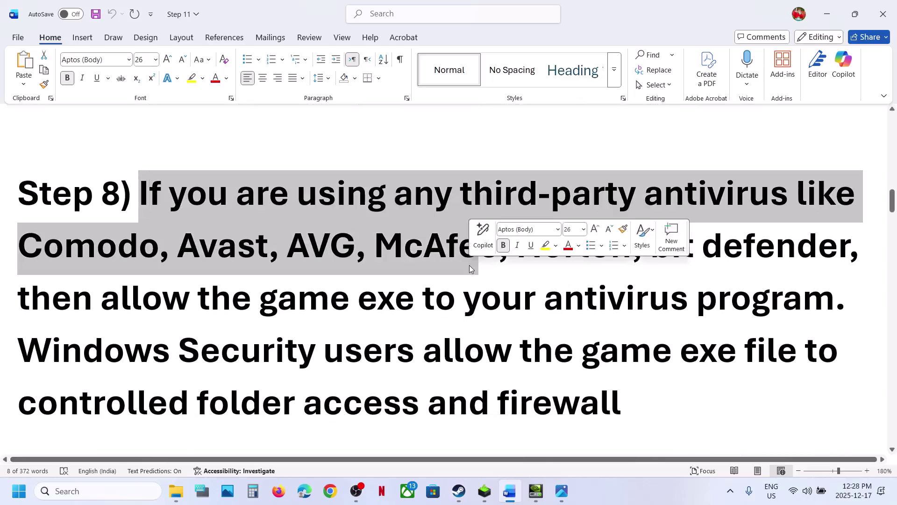
key(super+i)
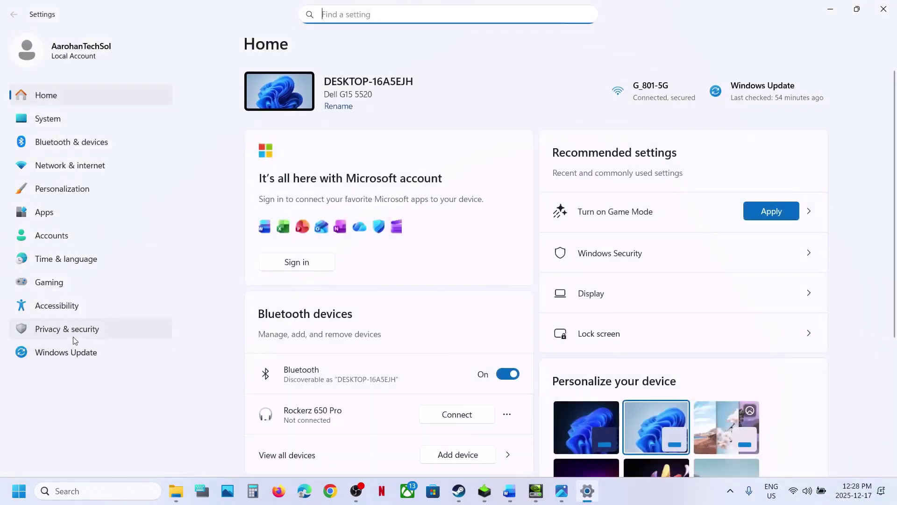
Step: Go via Privacy & security, Windows Security and ransomware protection to Controlled folder access's allowed apps
click(73, 333)
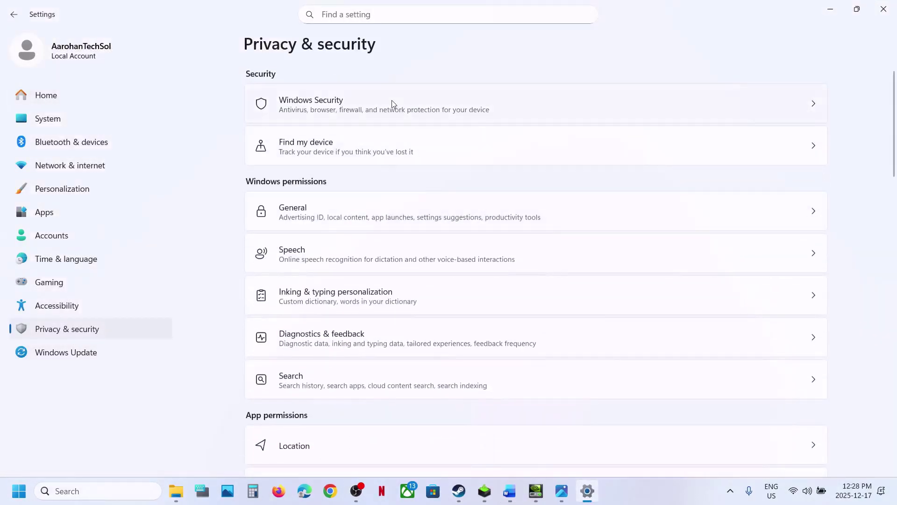
click(391, 100)
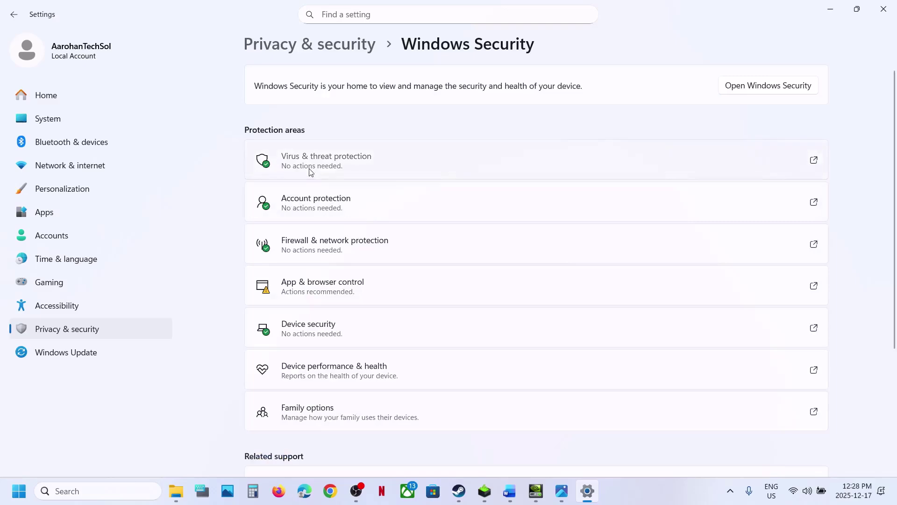
click(310, 172)
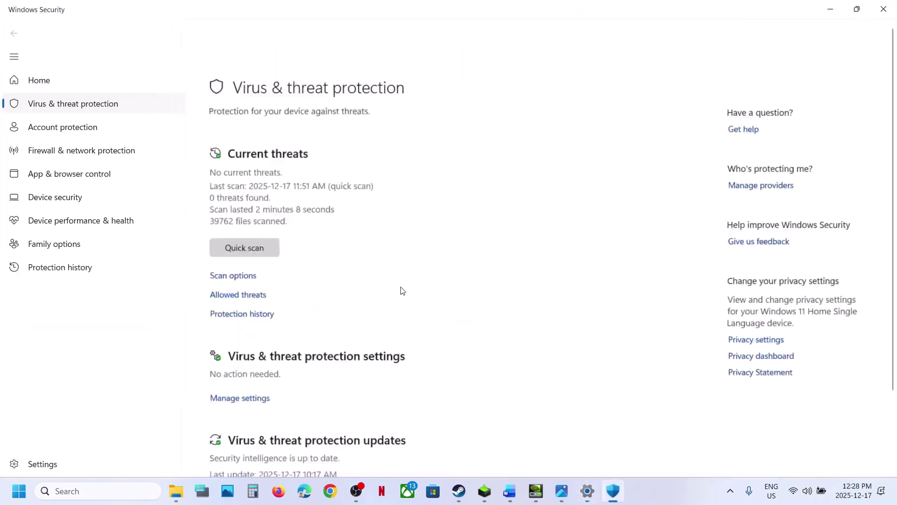
scroll(400, 290, down, 3)
click(260, 427)
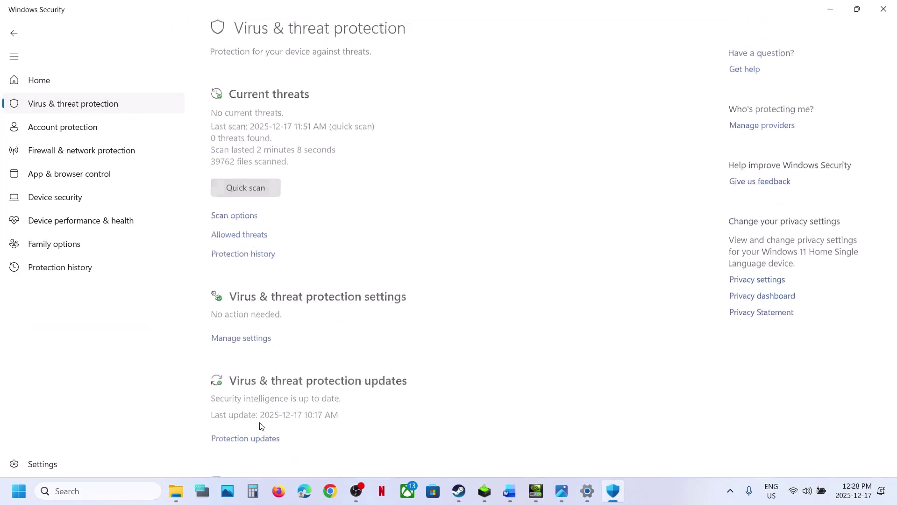
click(256, 255)
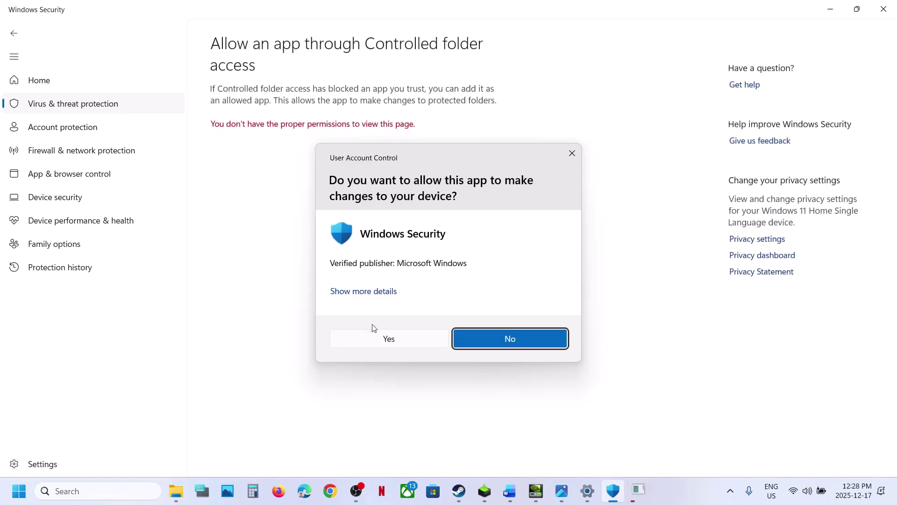
Step: Approve the admin prompt and allow start_protected_game from The Outlast Trials folder
click(362, 336)
click(274, 136)
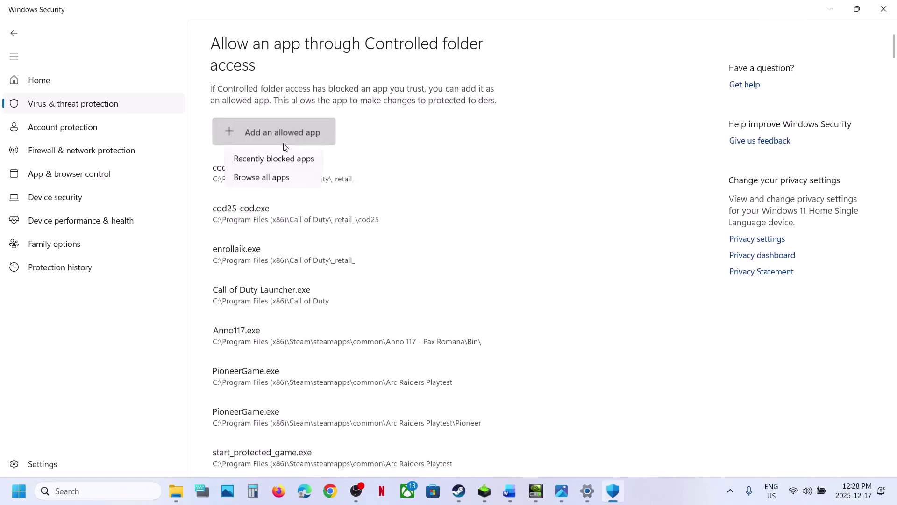
click(276, 180)
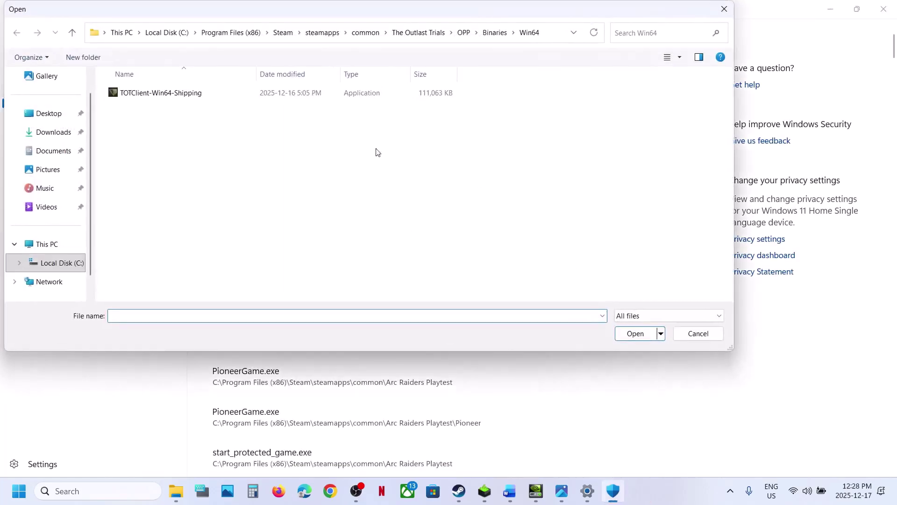
click(373, 33)
double_click(167, 163)
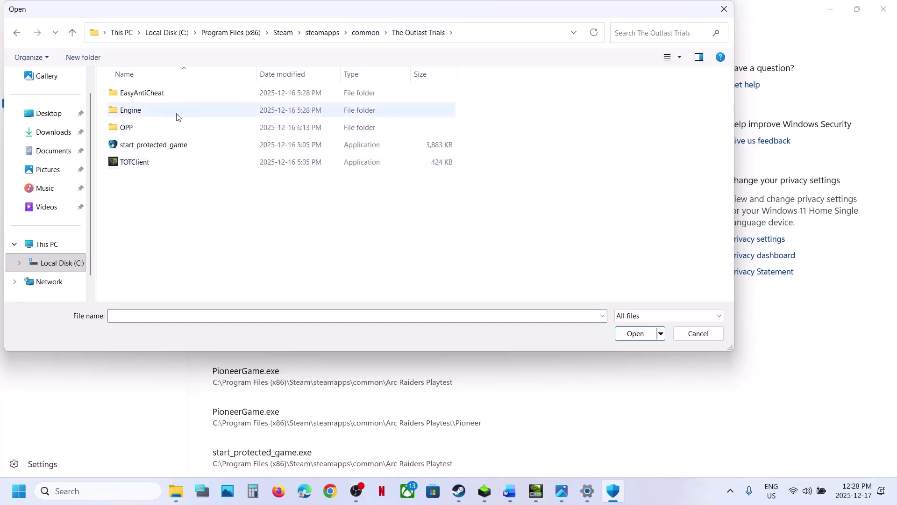
click(134, 148)
click(626, 336)
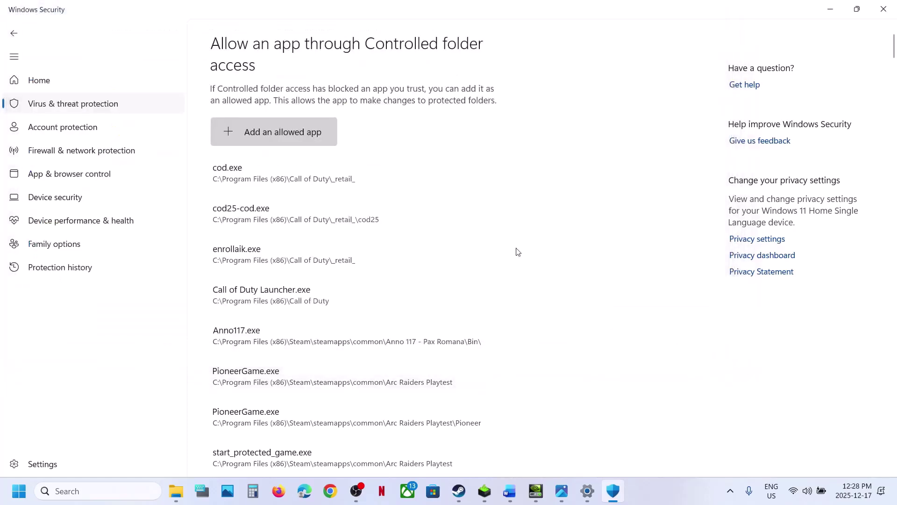
Step: Add TOTClient as a second allowed app
click(252, 130)
click(260, 176)
click(136, 162)
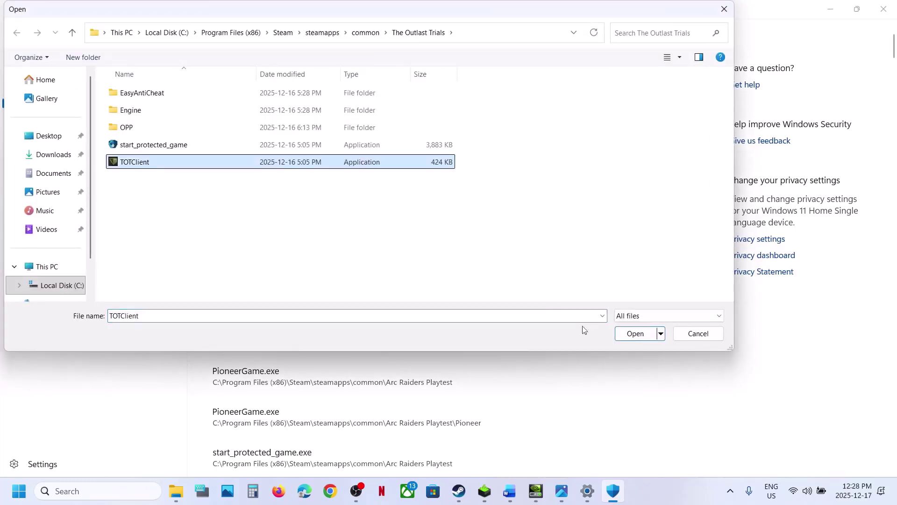
click(631, 334)
Step: Allow OPP\Binaries\Win64\TOTClient-Win64-Shipping through Controlled folder access too
click(262, 132)
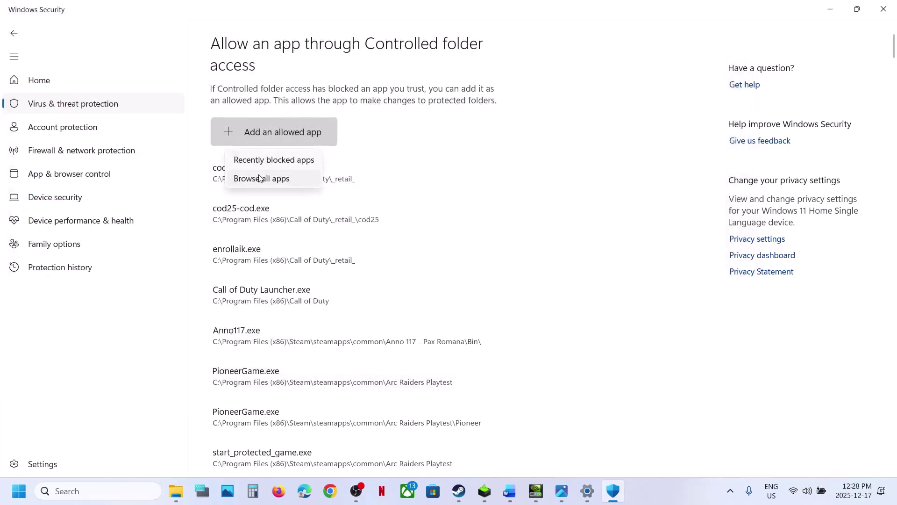
click(260, 177)
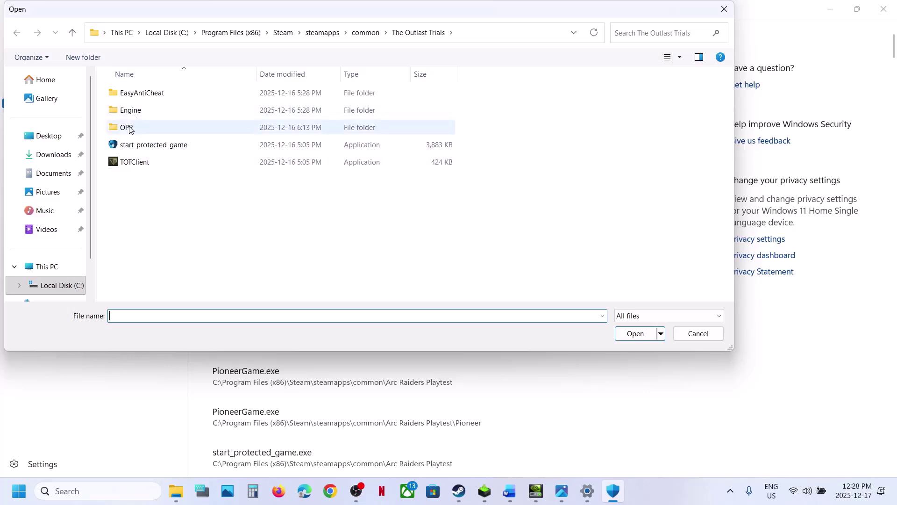
double_click(125, 127)
double_click(135, 94)
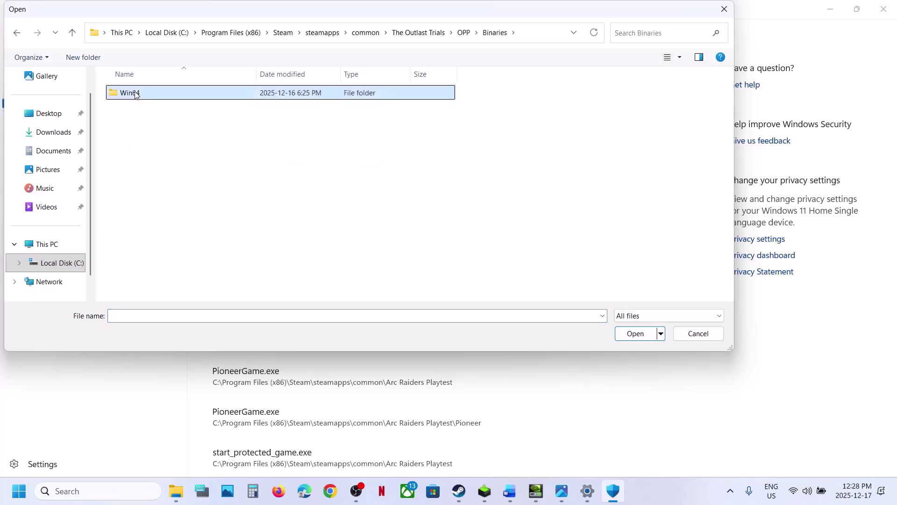
double_click(135, 93)
click(169, 98)
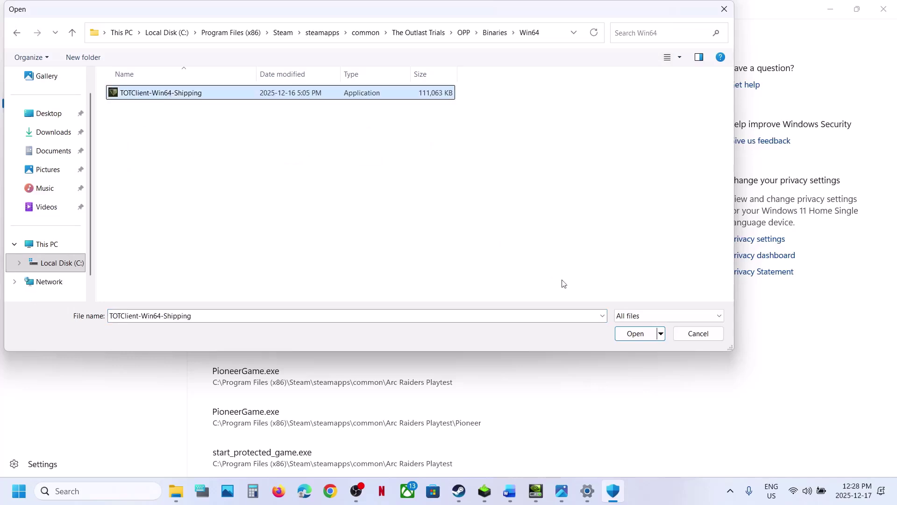
click(635, 334)
click(105, 485)
Step: Open Control Panel's Windows Defender Firewall allowed apps list and unlock it for editing
text(control folder)
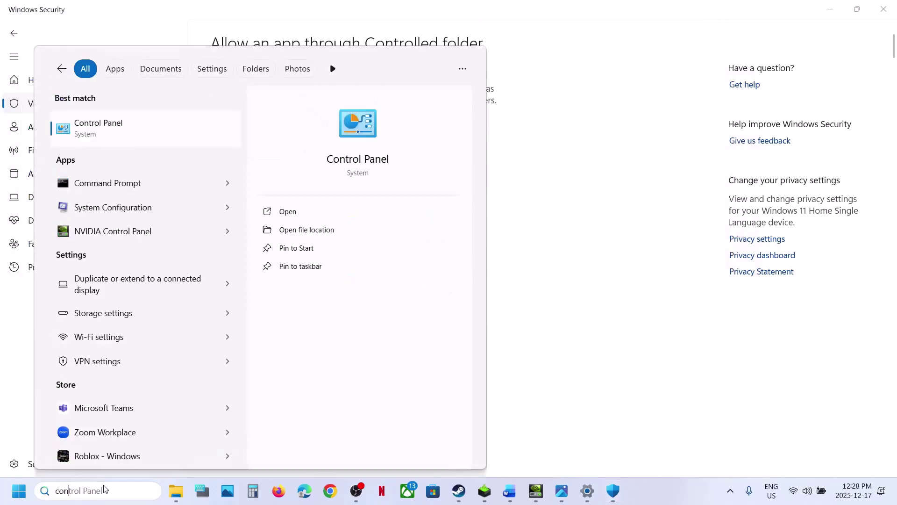
key(Escape)
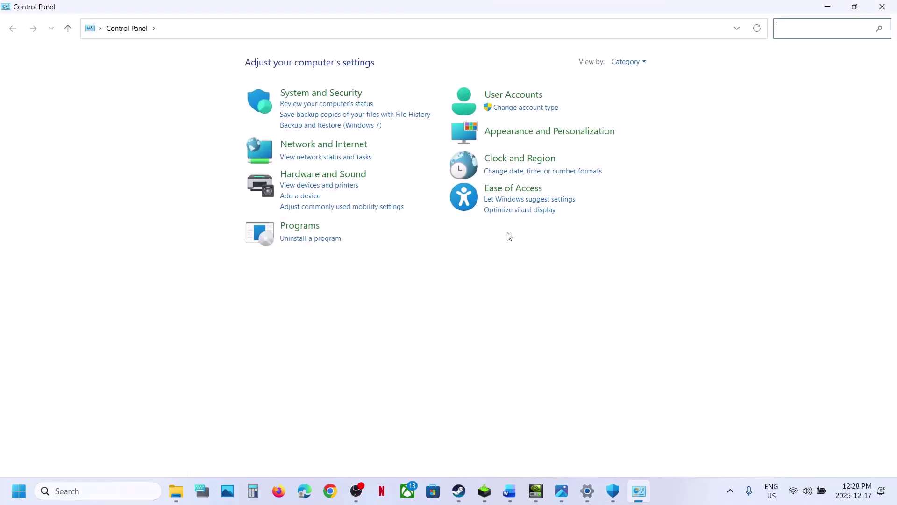
click(330, 93)
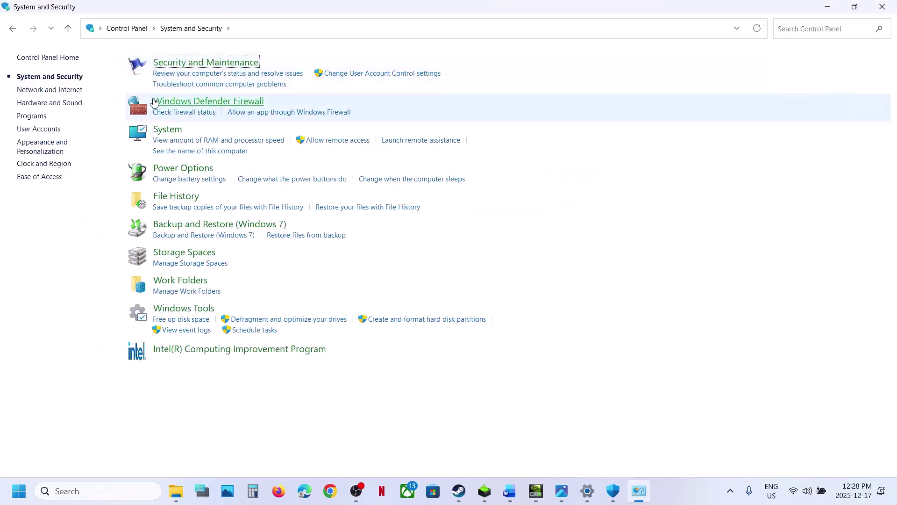
click(176, 105)
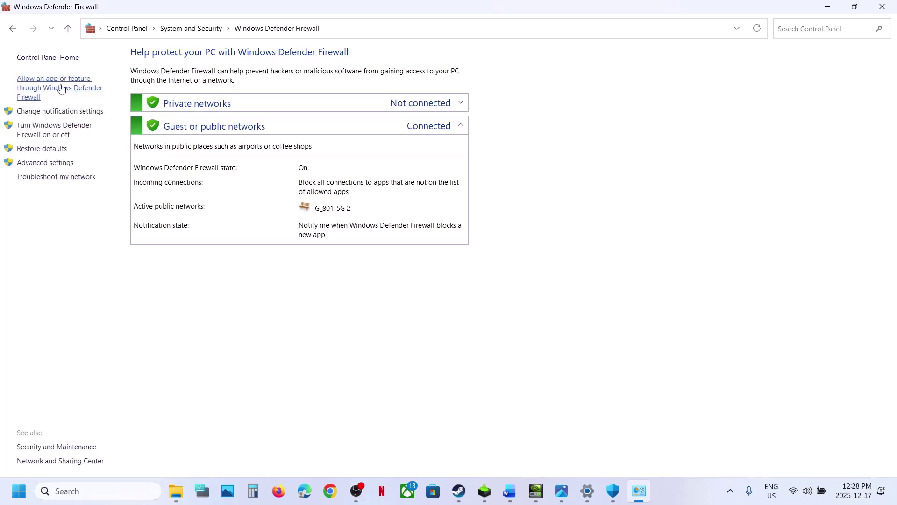
click(62, 89)
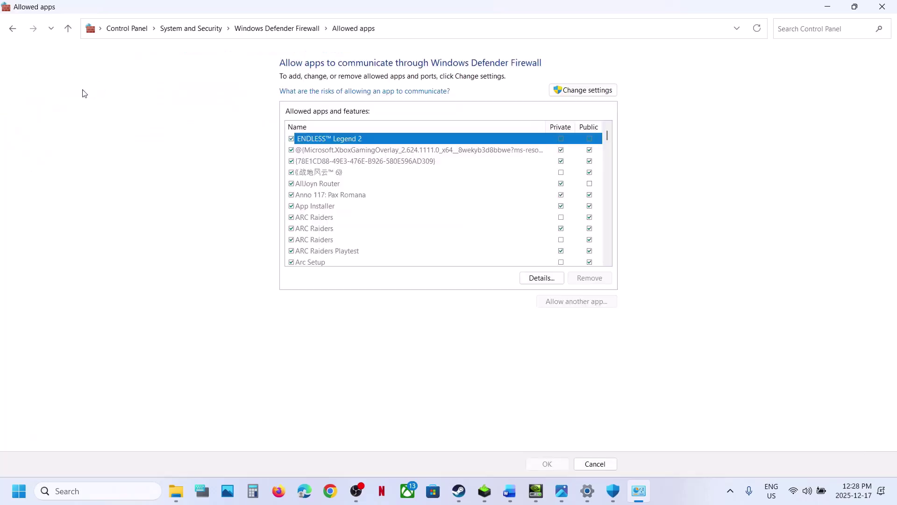
click(571, 91)
Step: Try adding start_protected_game (Easy Anti-Cheat Bootstrapper); it is already listed
click(591, 299)
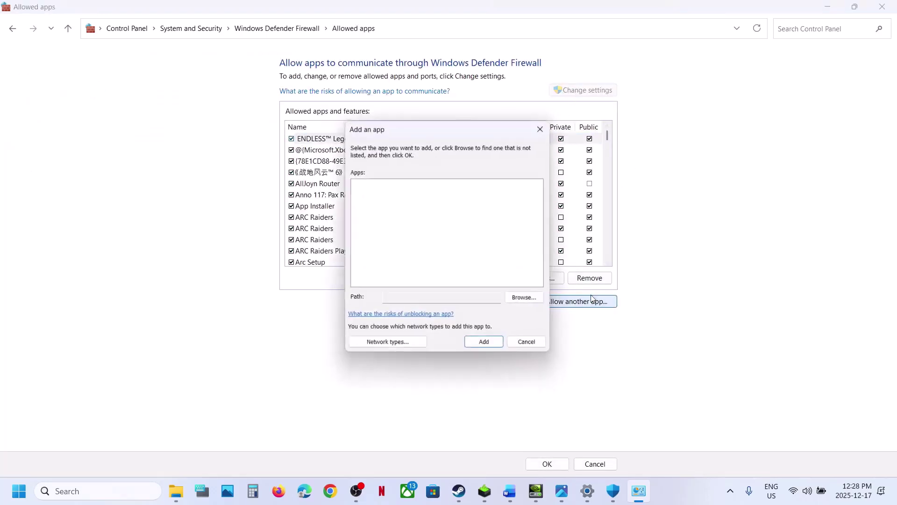
click(527, 299)
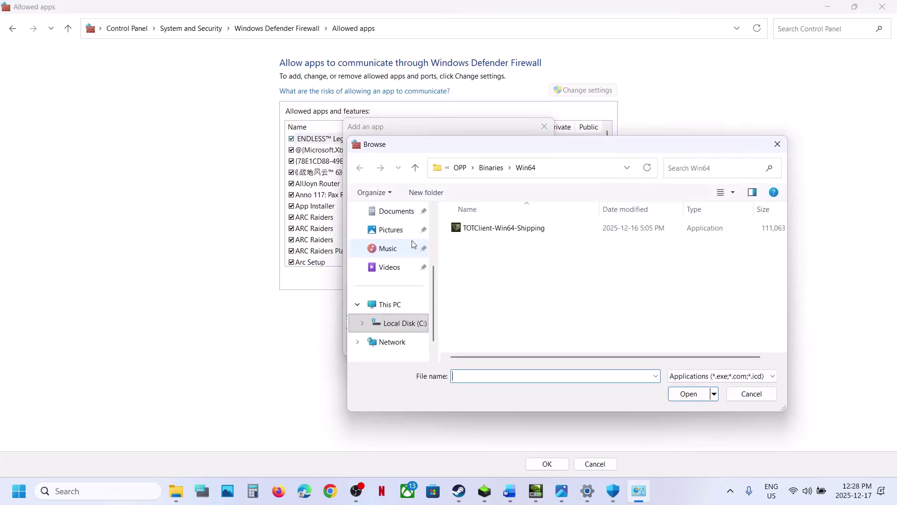
click(418, 173)
click(419, 173)
click(418, 172)
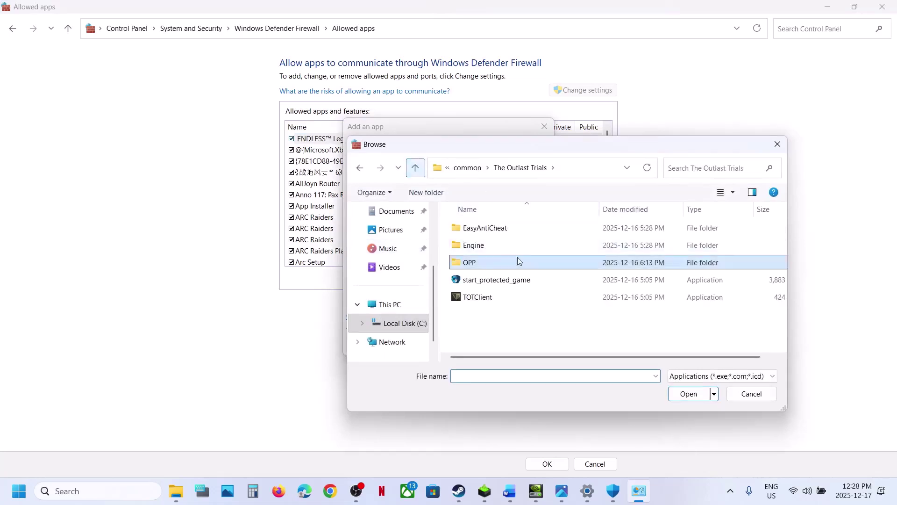
click(509, 280)
click(689, 394)
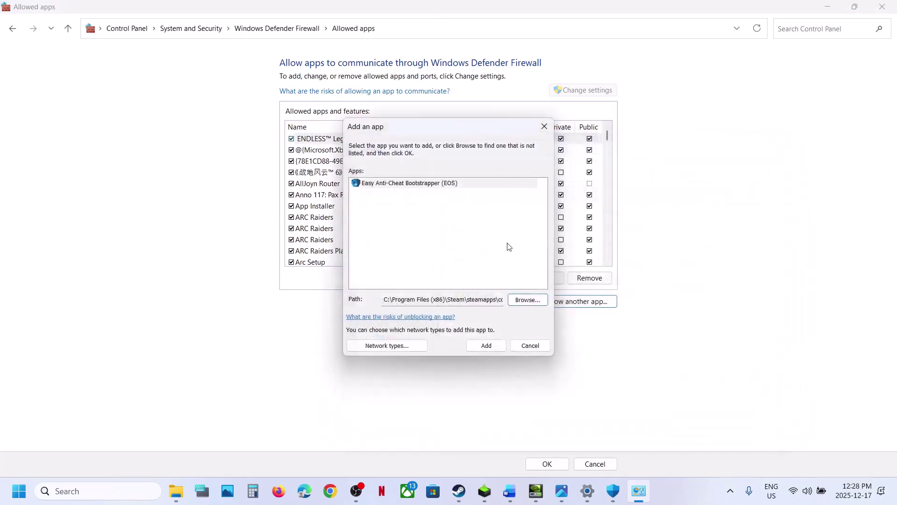
click(486, 346)
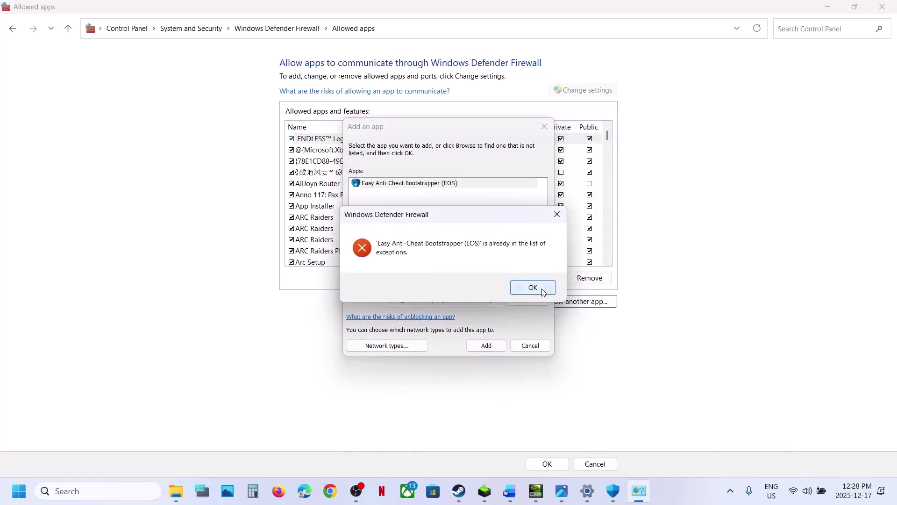
click(542, 290)
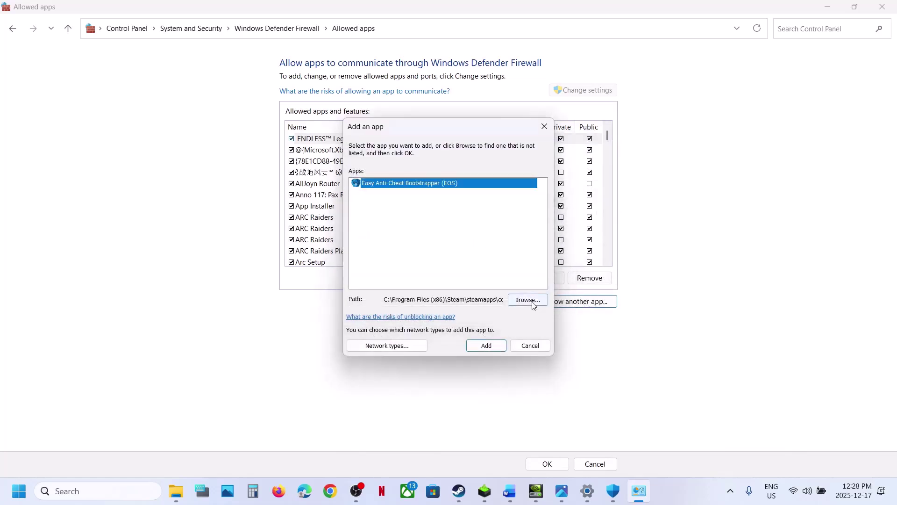
Step: Try adding TOTClient as UE4Game to the firewall exceptions; it is already listed
click(528, 300)
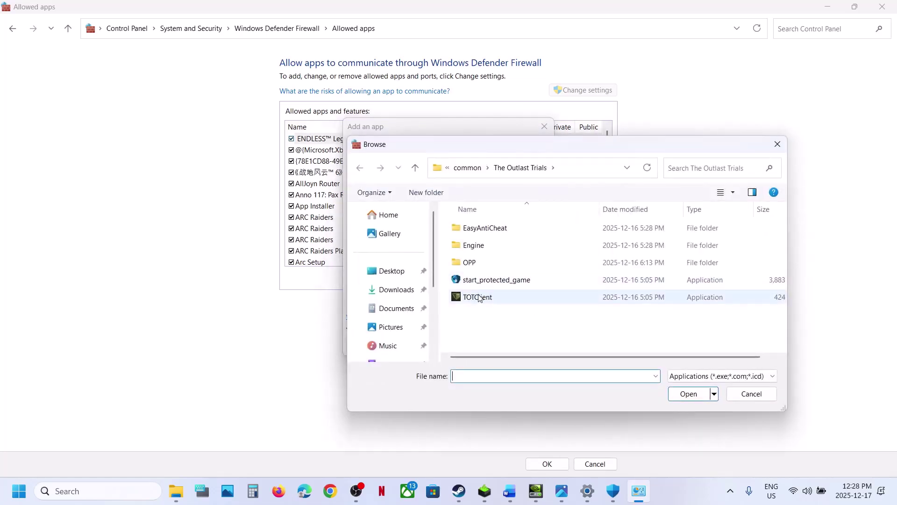
click(479, 297)
click(481, 281)
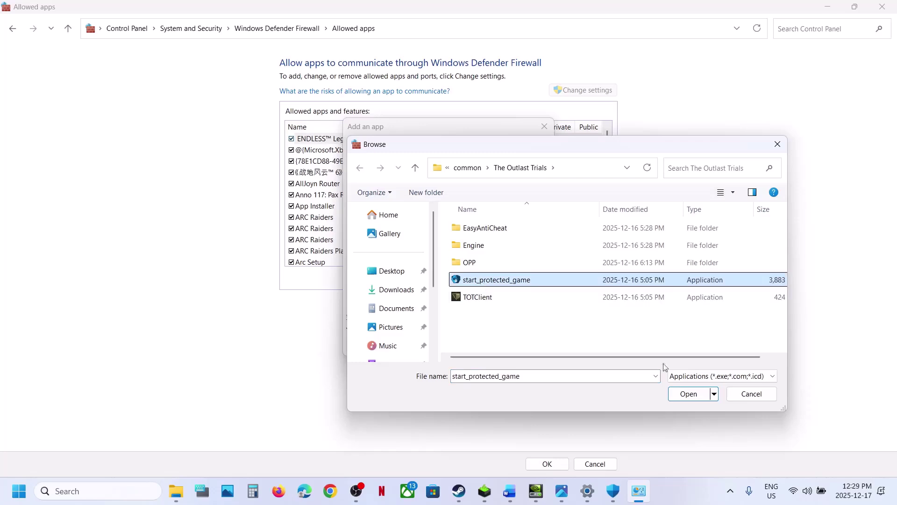
click(688, 393)
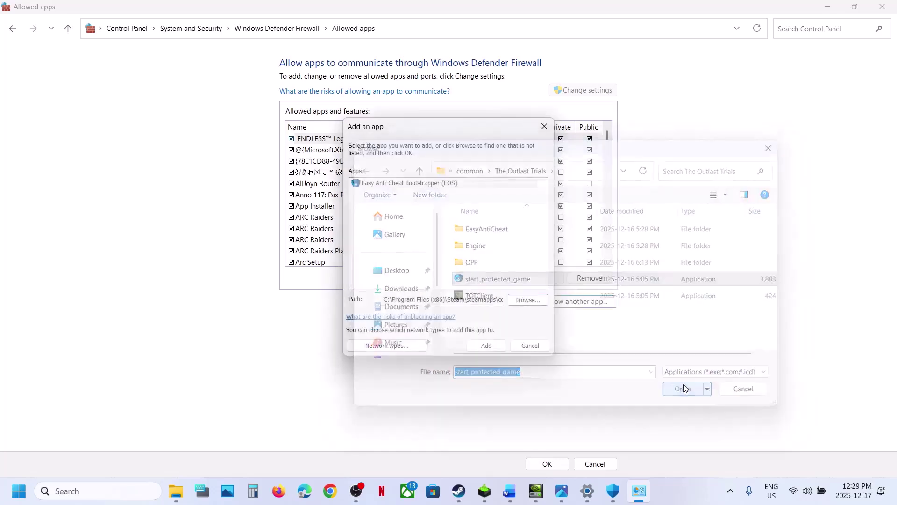
click(522, 302)
click(477, 297)
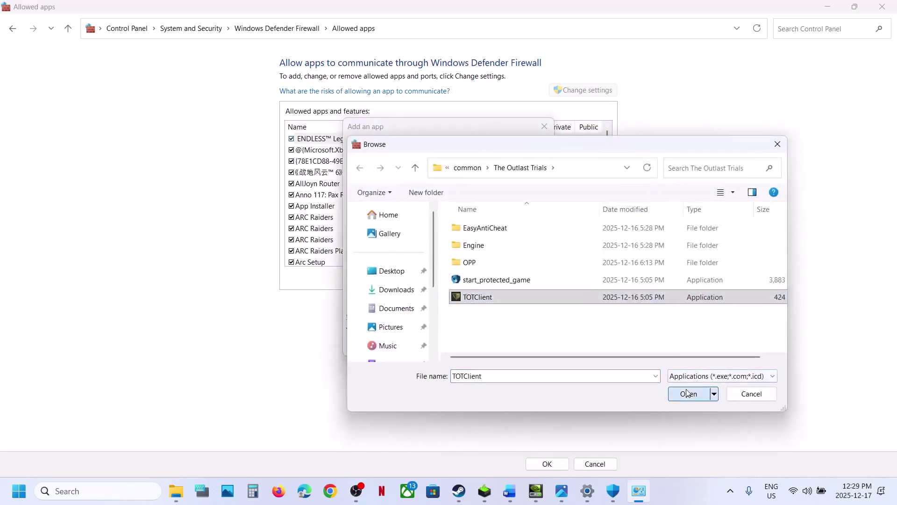
click(687, 393)
click(485, 345)
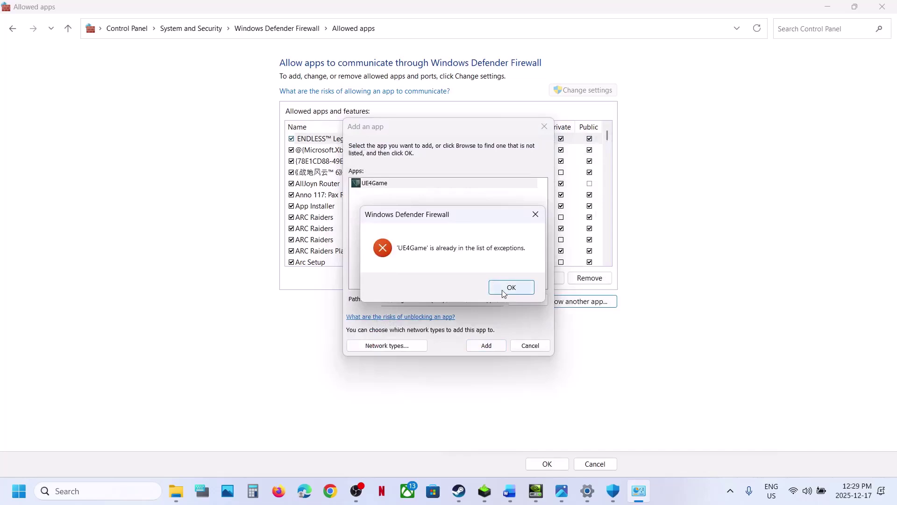
click(504, 291)
Step: Try adding OPP\Binaries\Win64\TOTClient-Win64-Shipping as The Outlast Trials, already listed, then close the dialog
click(538, 301)
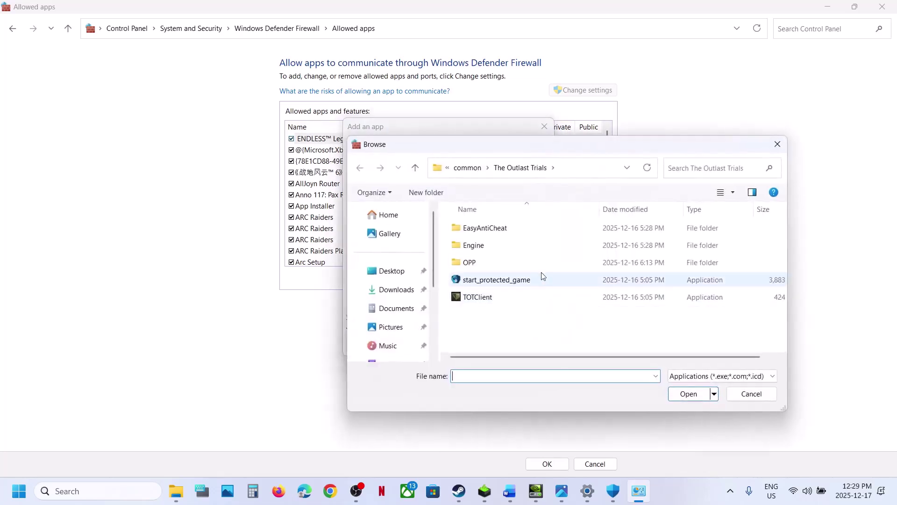
double_click(476, 261)
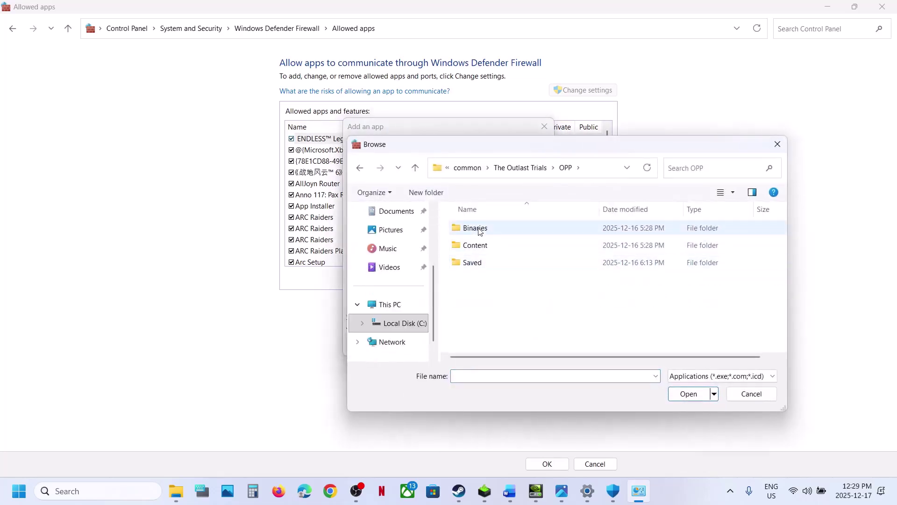
double_click(477, 228)
click(479, 228)
double_click(479, 229)
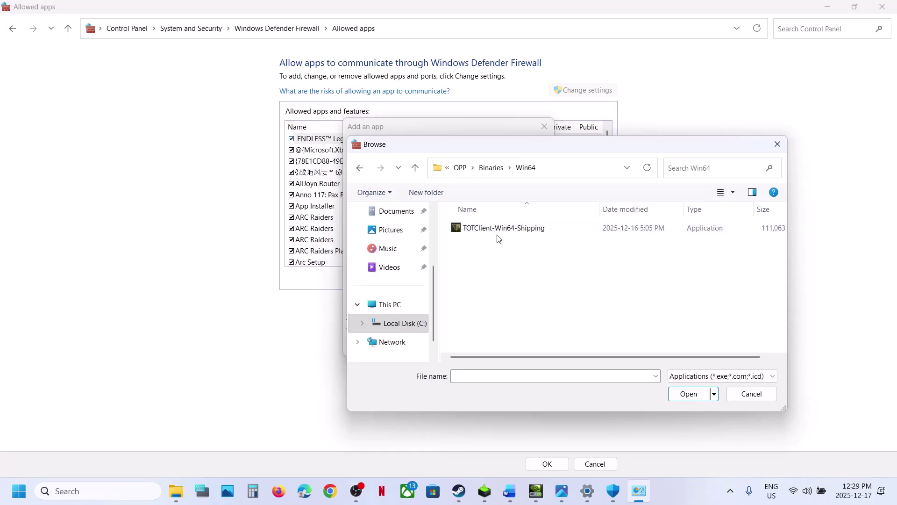
click(500, 231)
click(688, 394)
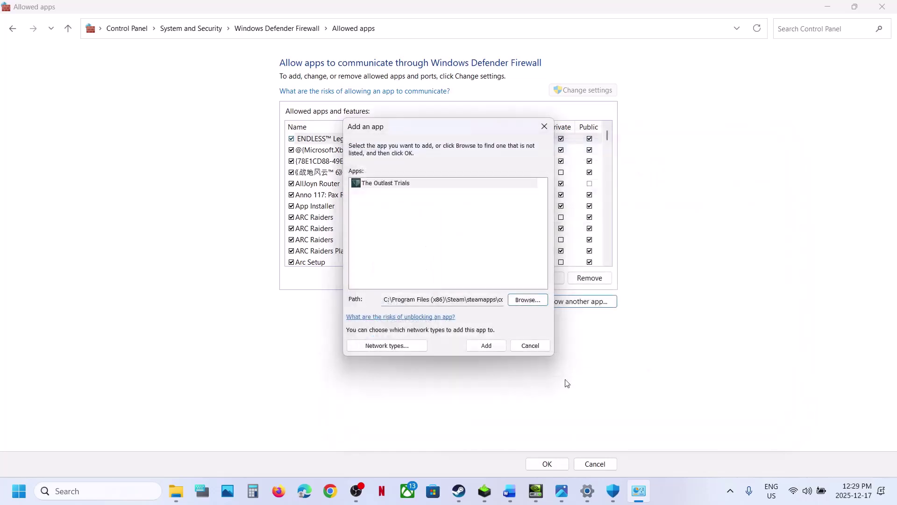
click(490, 350)
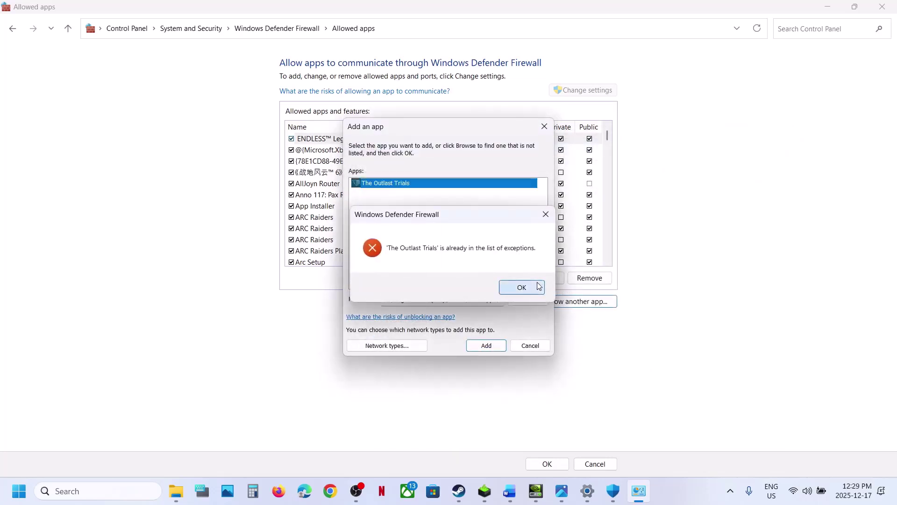
click(536, 286)
click(545, 127)
Step: Close the firewall allowed apps window, Windows Security and Settings
click(883, 6)
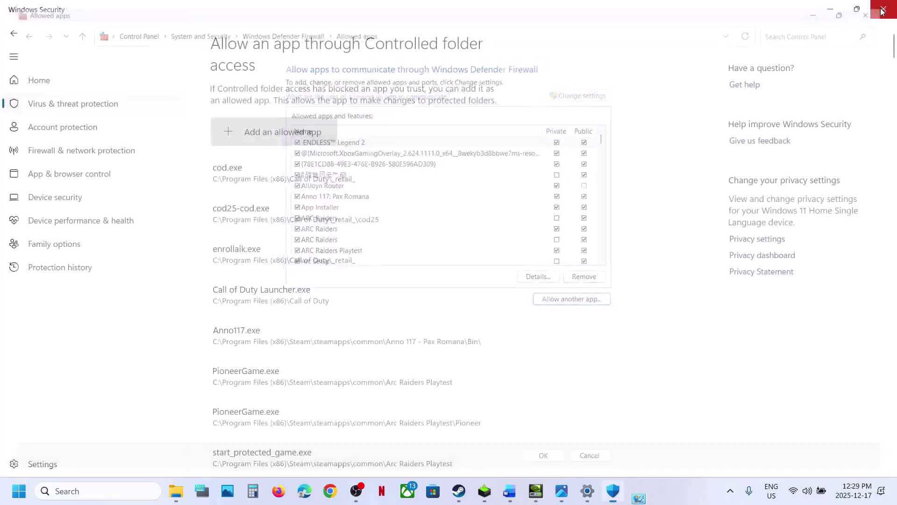
click(894, 17)
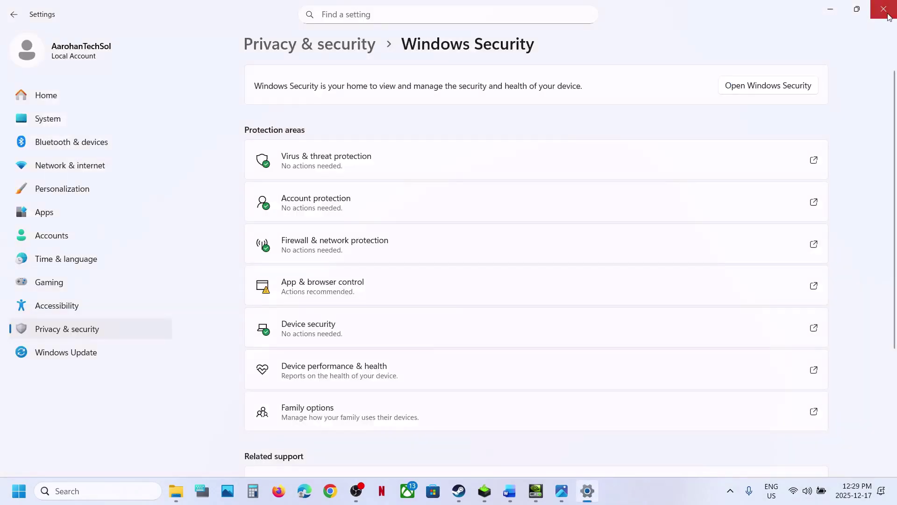
click(889, 17)
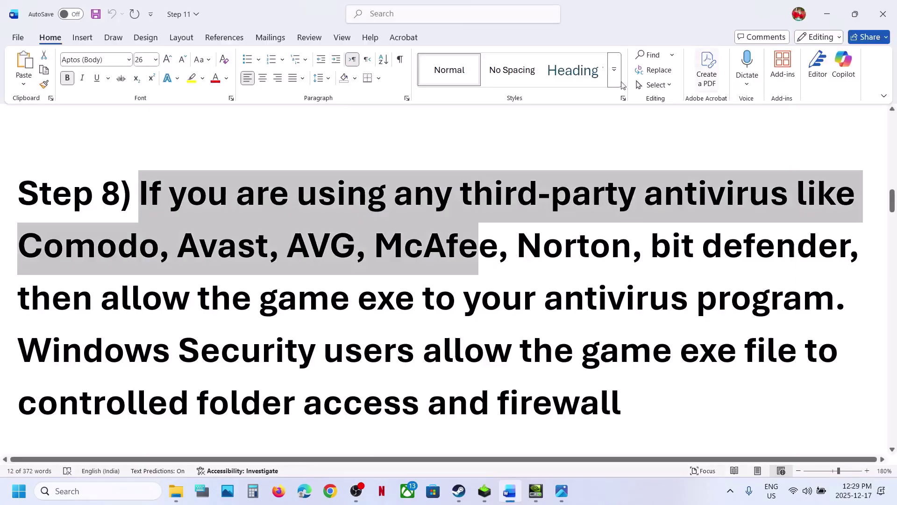
Step: Highlight Step 8's third-party antivirus sentence in Word and scroll to Step 9
click(423, 308)
drag(68, 259, 696, 299)
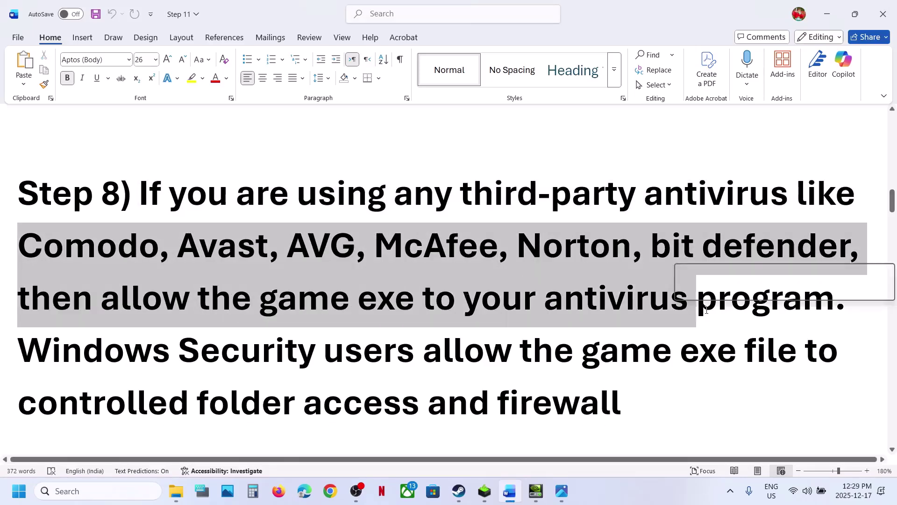
scroll(362, 332, down, 3)
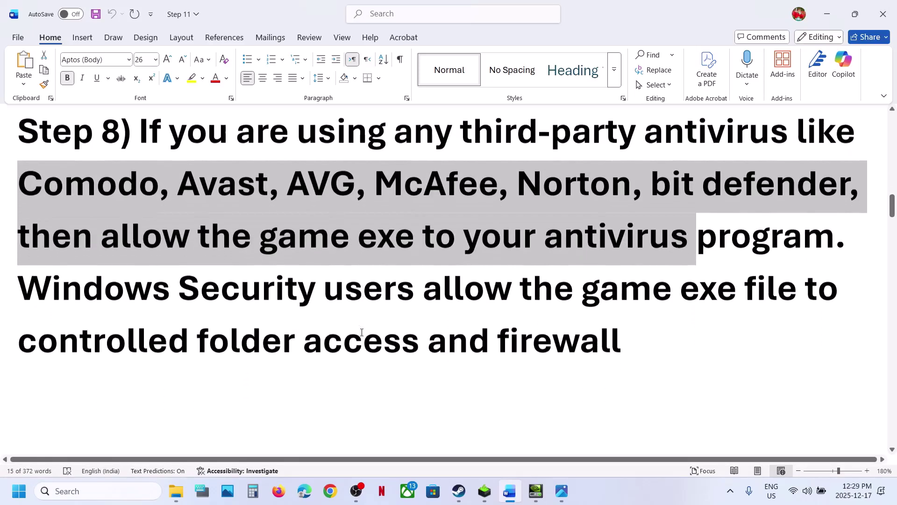
scroll(362, 332, down, 5)
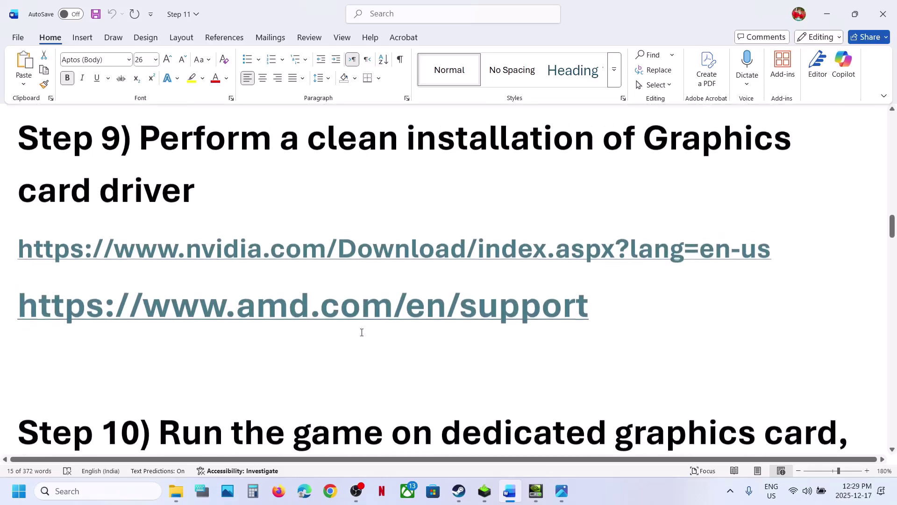
scroll(362, 330, up, 1)
Step: Find and download GeForce Game Ready Driver 591.44 for the detected GPU from NVIDIA
ctrl+click(398, 285)
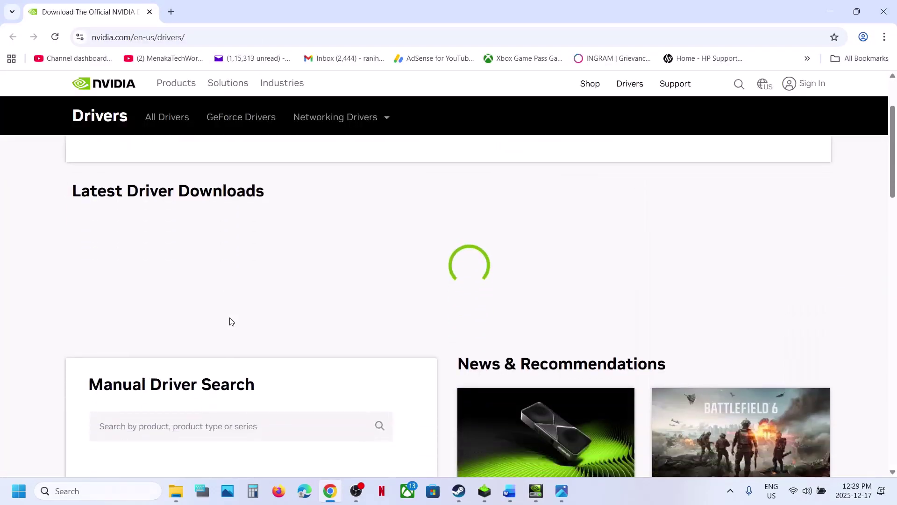
scroll(231, 321, down, 5)
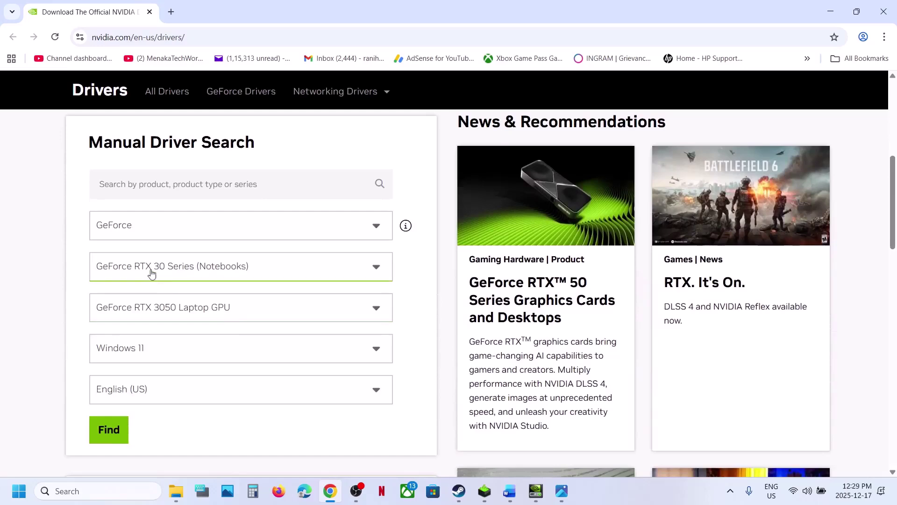
click(109, 431)
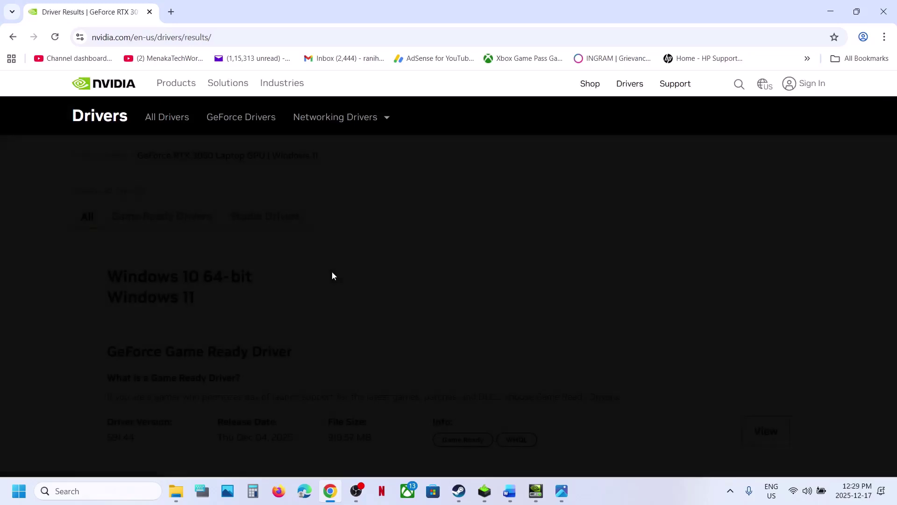
scroll(253, 340, down, 3)
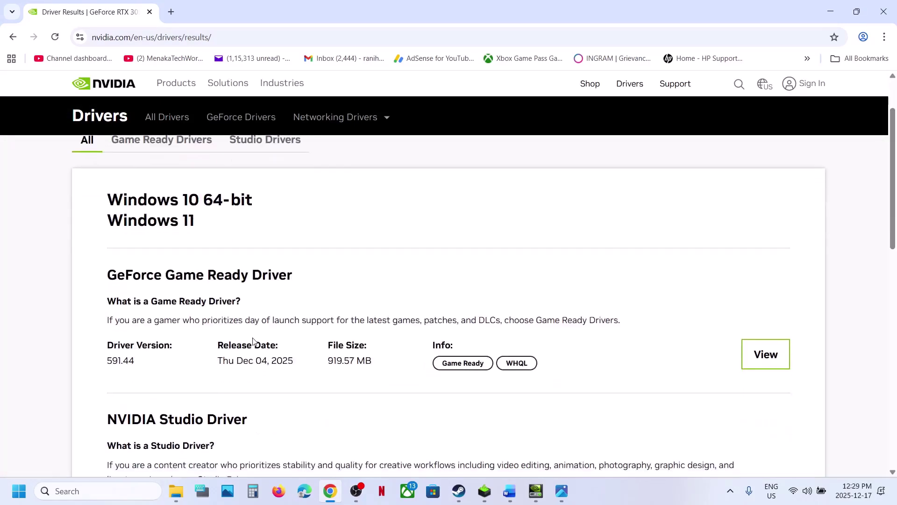
click(763, 332)
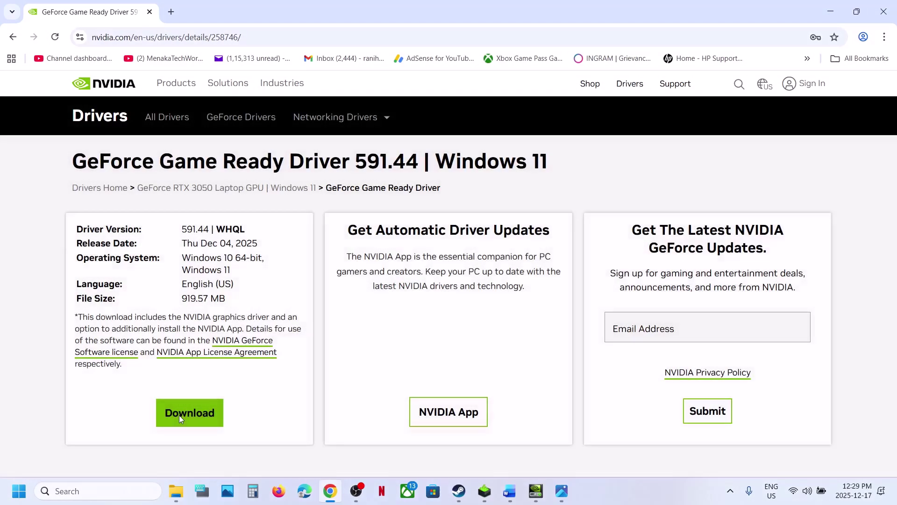
click(179, 415)
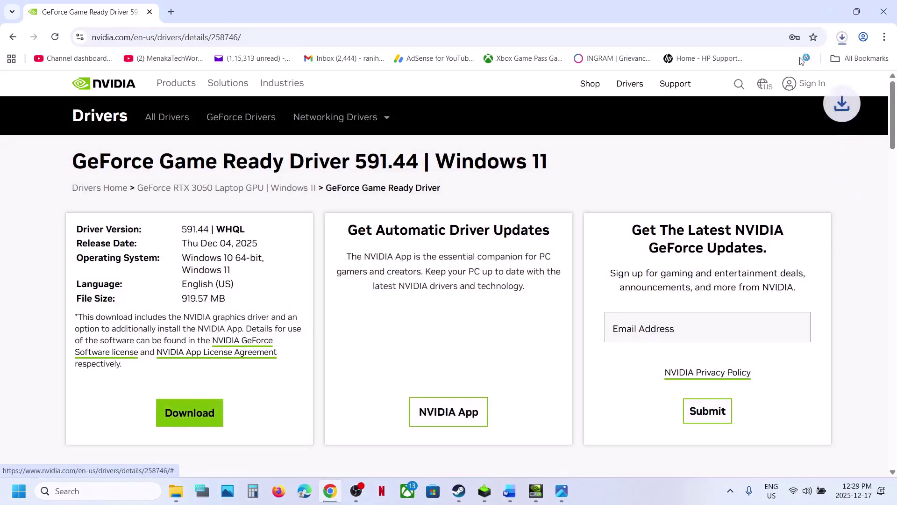
click(840, 39)
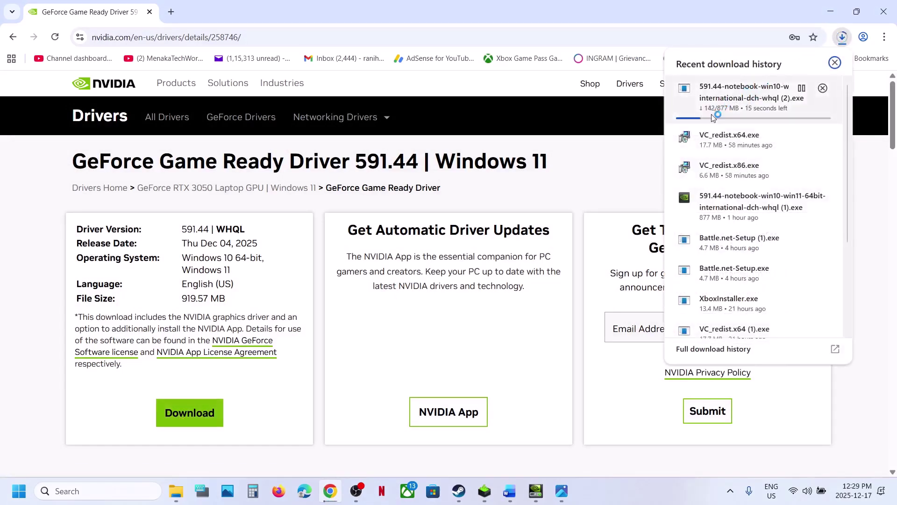
Step: Accept the NVIDIA license and choose Custom installation, continuing to the driver components
click(486, 492)
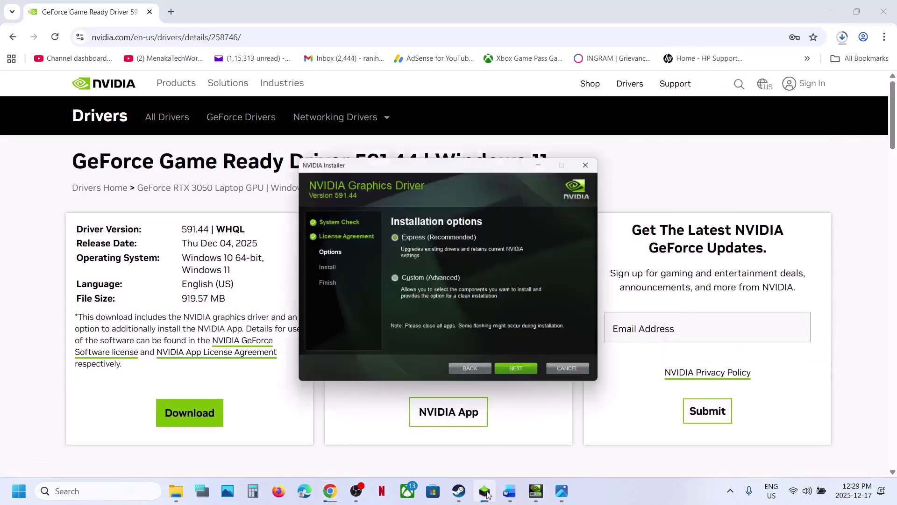
click(468, 350)
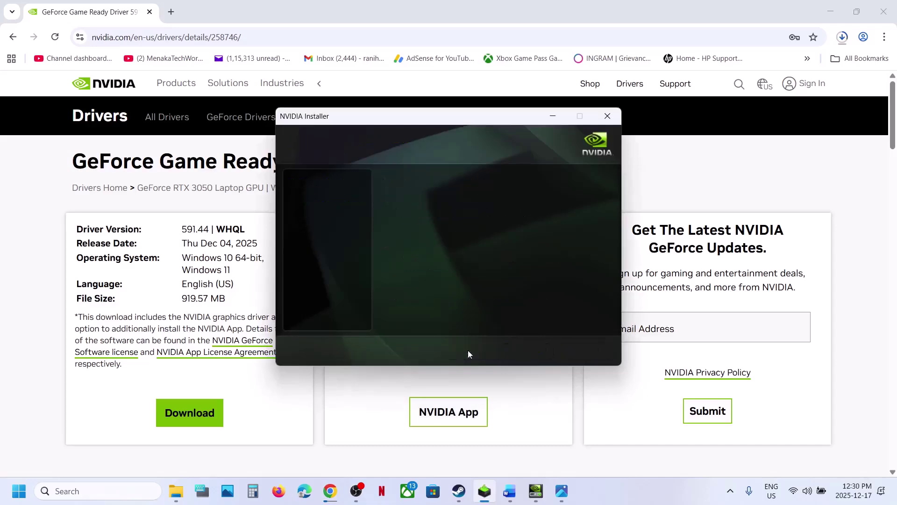
click(525, 355)
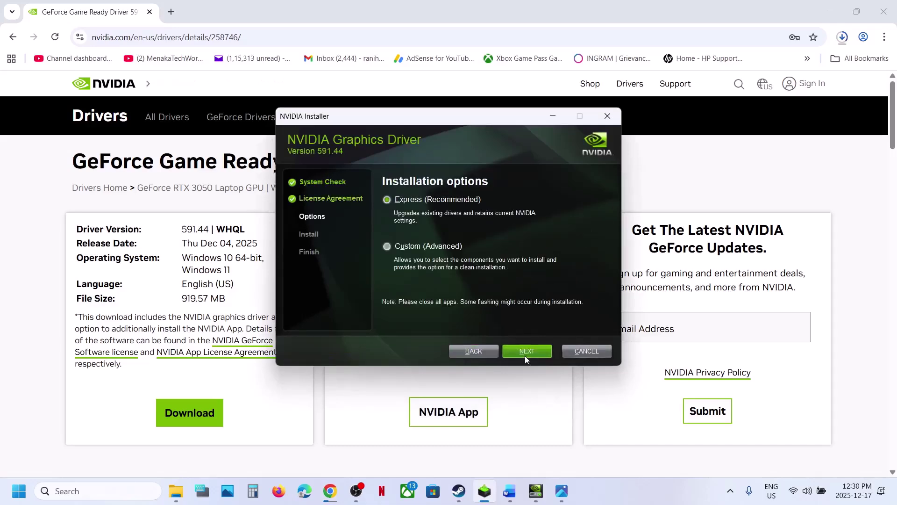
click(388, 247)
click(528, 351)
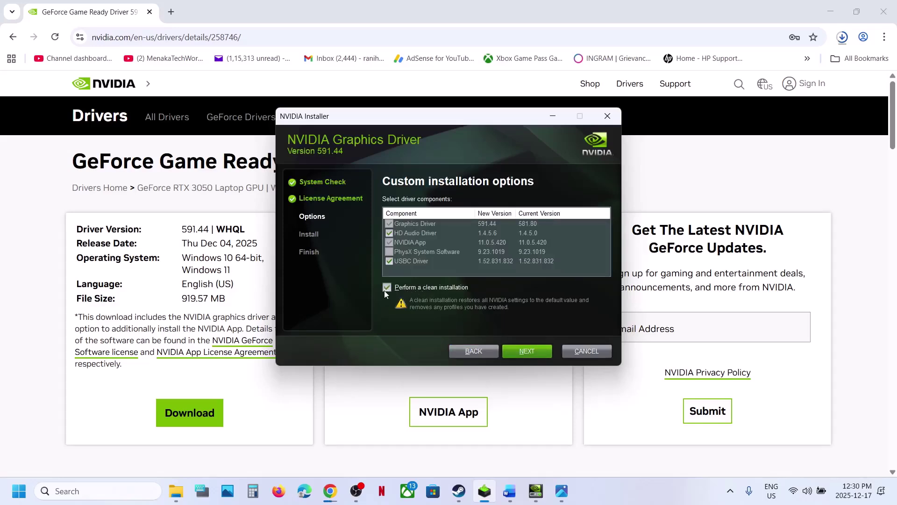
Step: Bring the browser forward and view the Start menu's power options, then dismiss them
click(350, 393)
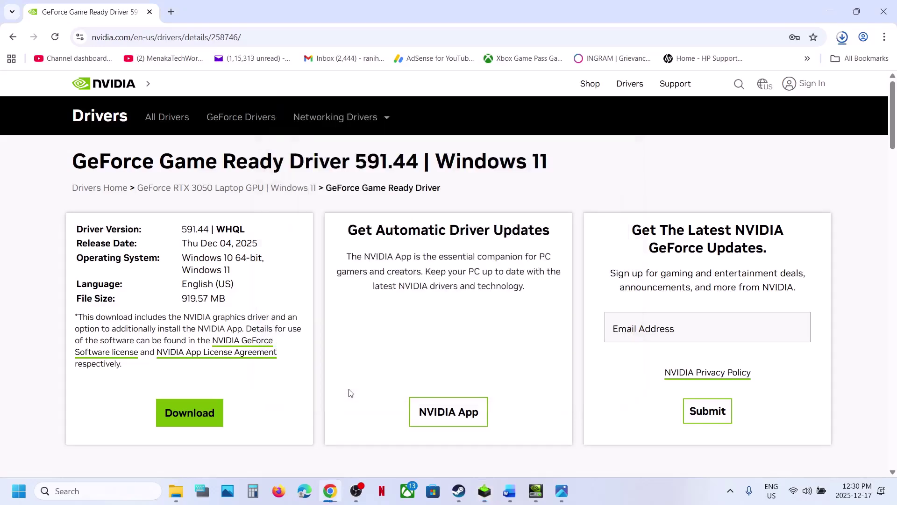
click(17, 501)
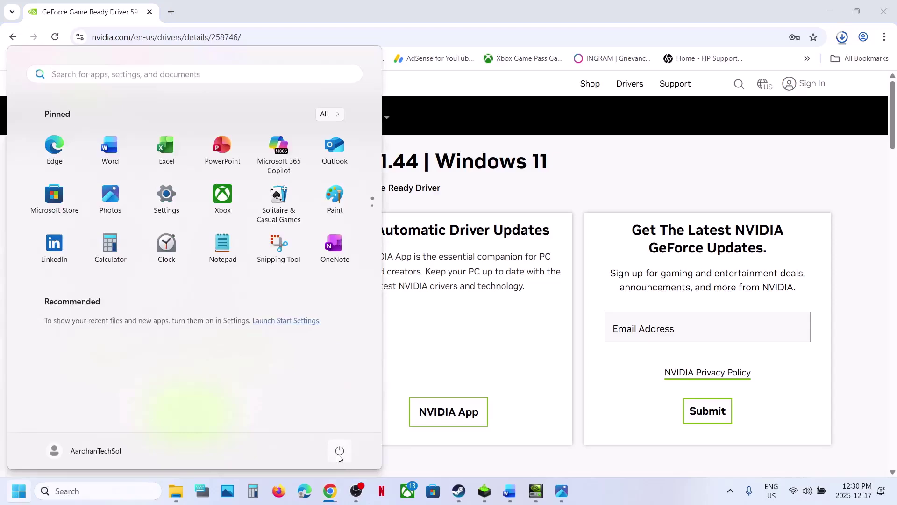
click(340, 452)
key(Escape)
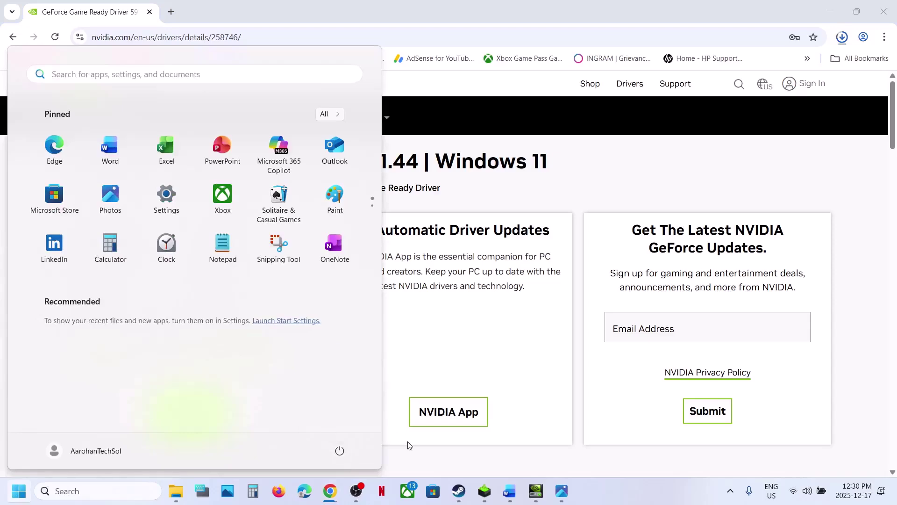
Step: From the Word guide's AMD link, select Graphics > Radeon RX > RX 9000 Series > RX 9070 XT drivers
click(515, 495)
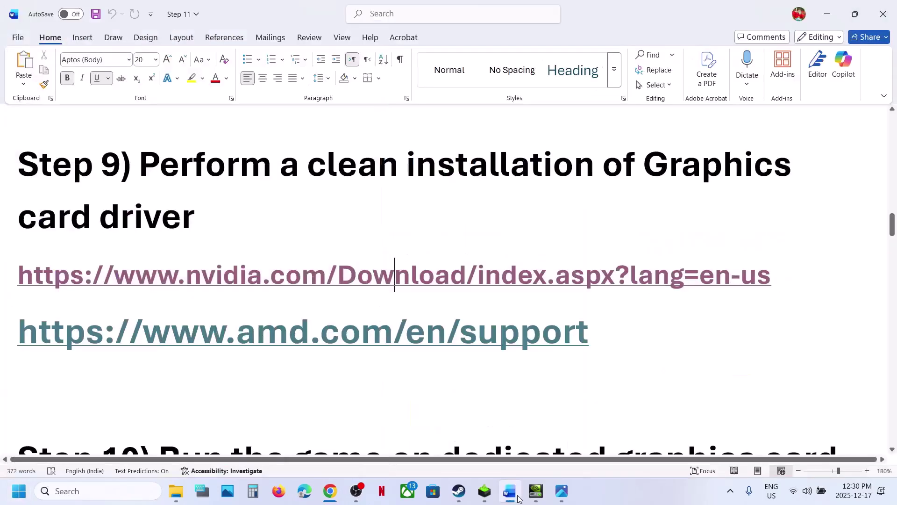
ctrl+click(275, 337)
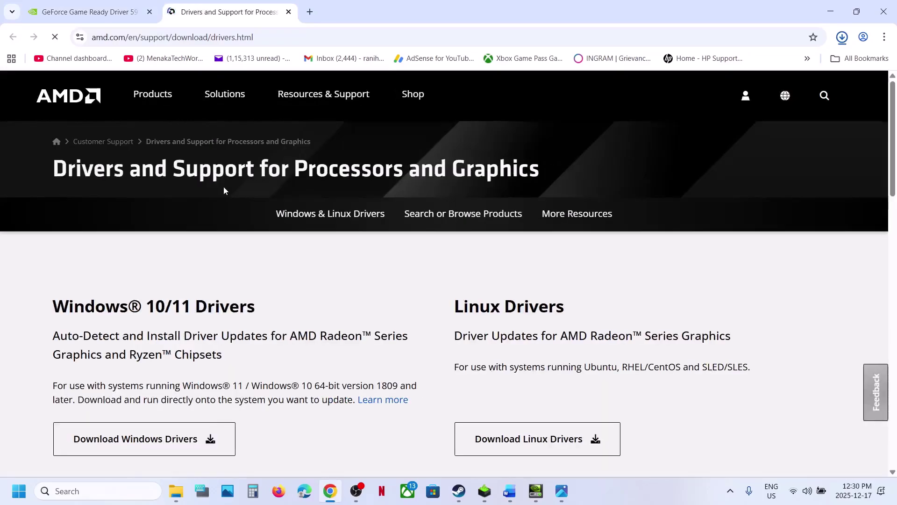
scroll(258, 348, down, 8)
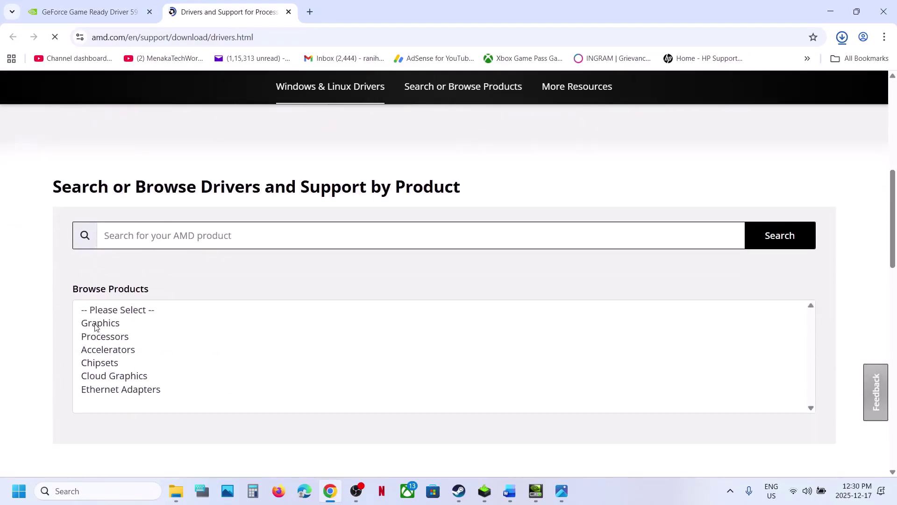
click(95, 327)
click(109, 321)
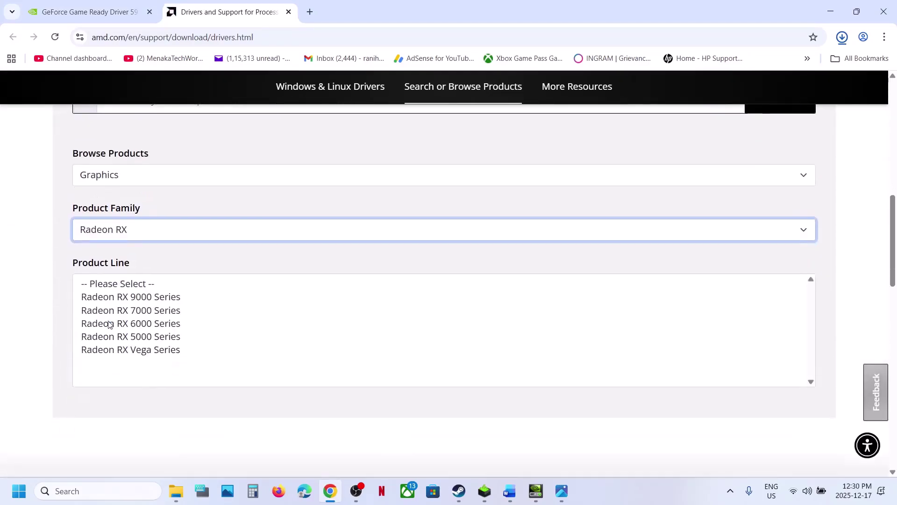
click(108, 301)
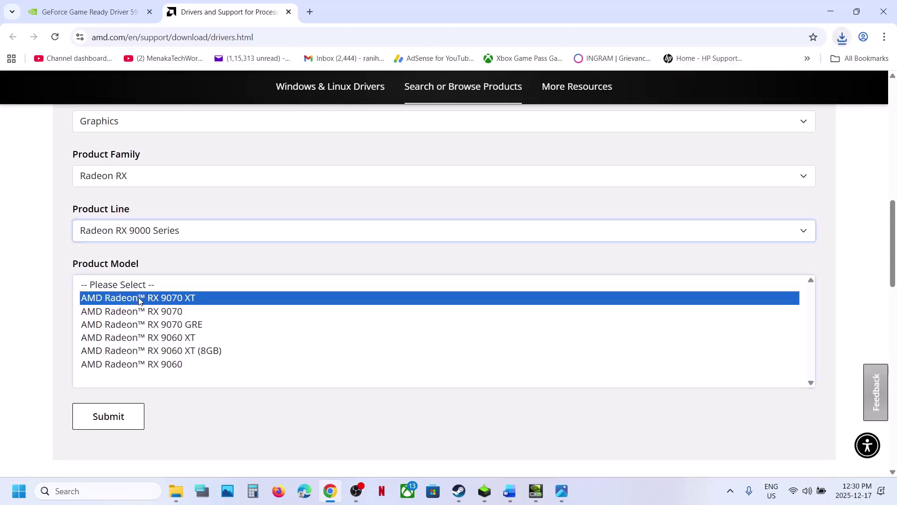
click(139, 297)
click(119, 291)
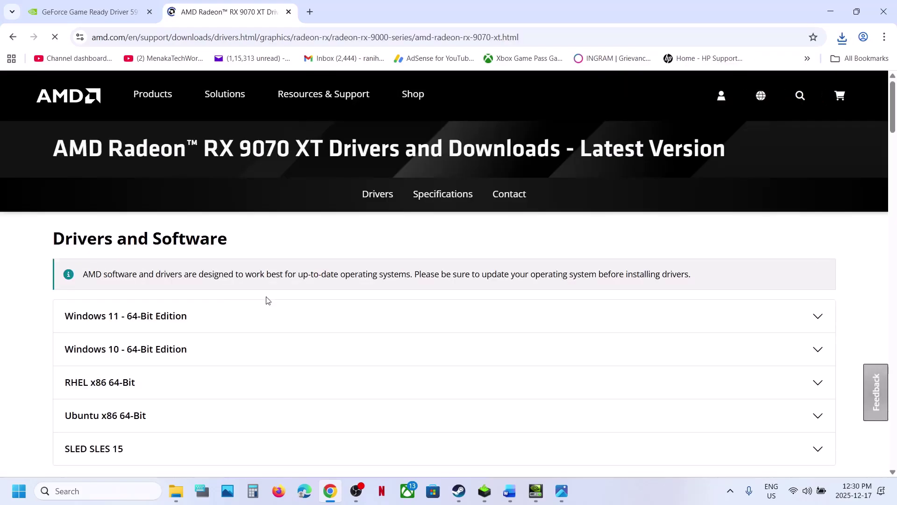
Step: Expand the Windows 11 downloads, highlight the Adrenalin version, and return to Word
click(153, 322)
scroll(140, 289, down, 5)
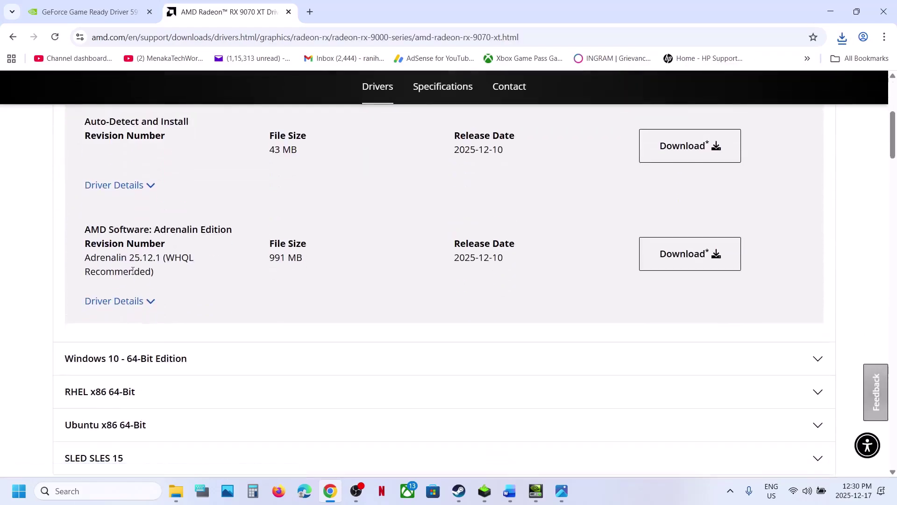
drag(116, 261, 85, 258)
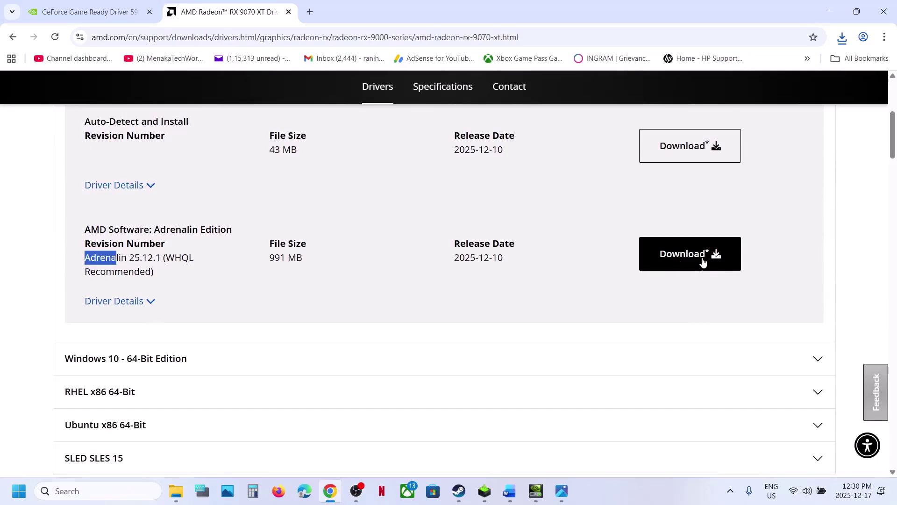
click(518, 492)
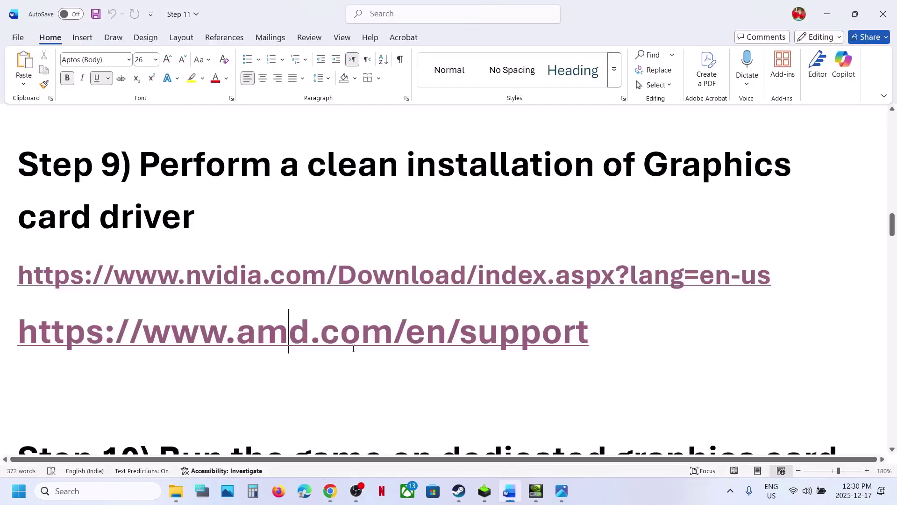
Step: Read Step 10 in the guide and open Windows Graphics settings by searching 'graphics settings'
scroll(353, 346, down, 5)
triple_click(644, 271)
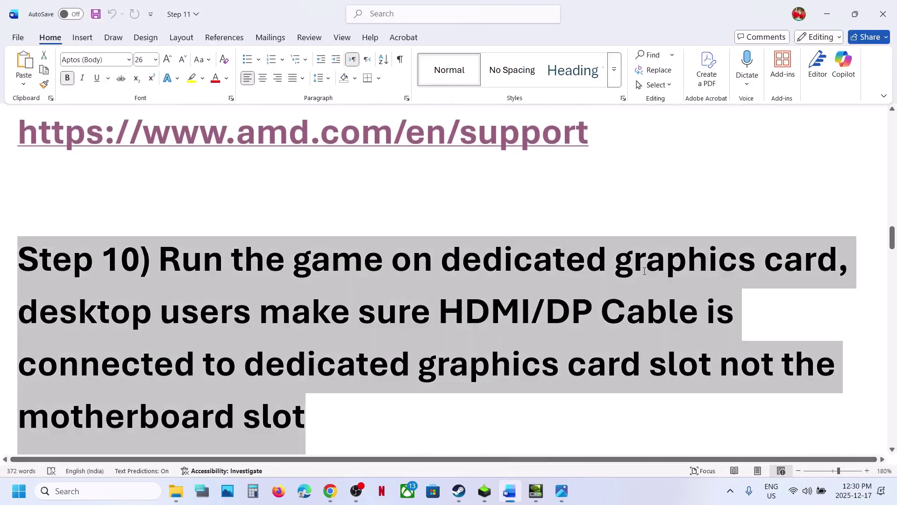
double_click(645, 272)
click(107, 499)
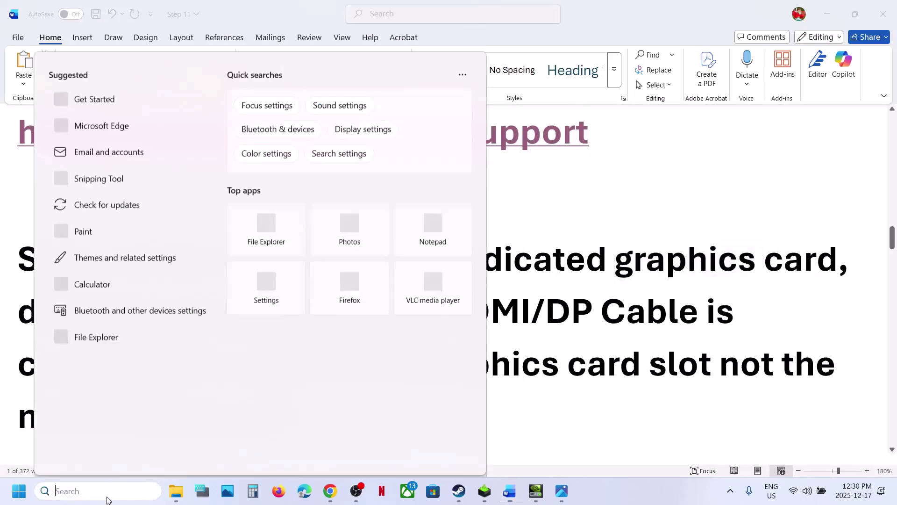
text(graphics settings)
click(104, 131)
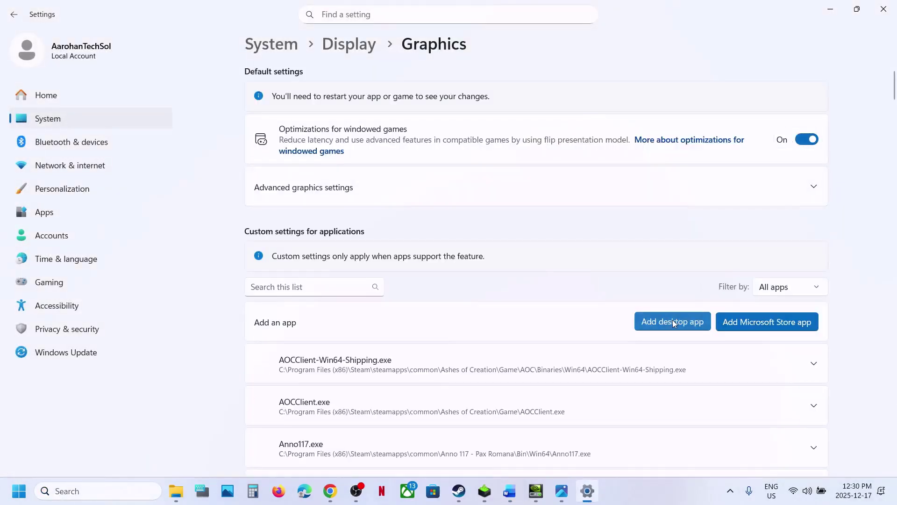
Step: Add the TOTClient-Win64-Shipping executable to the graphics app list
click(673, 322)
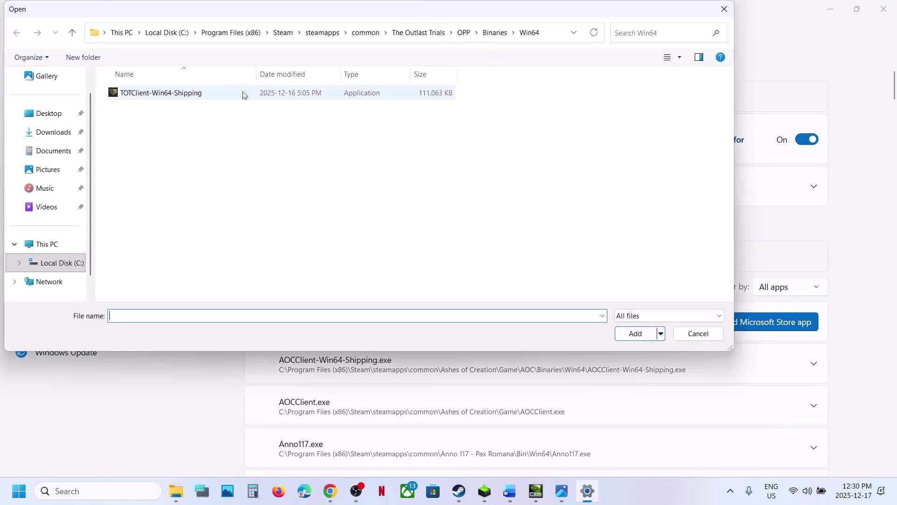
click(208, 97)
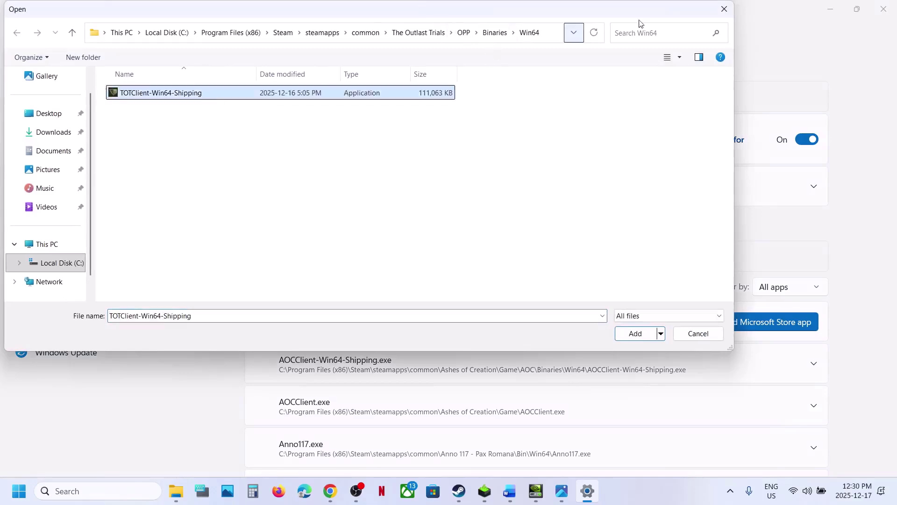
click(556, 37)
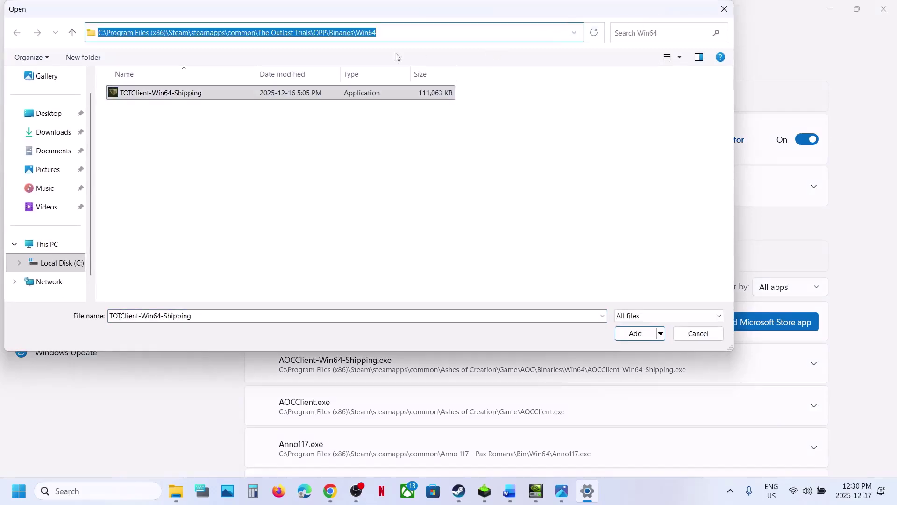
click(625, 332)
Step: Set The Outlast Trials GPU preference to High Performance (NVIDIA GeForce RTX 3050)
scroll(450, 392, down, 15)
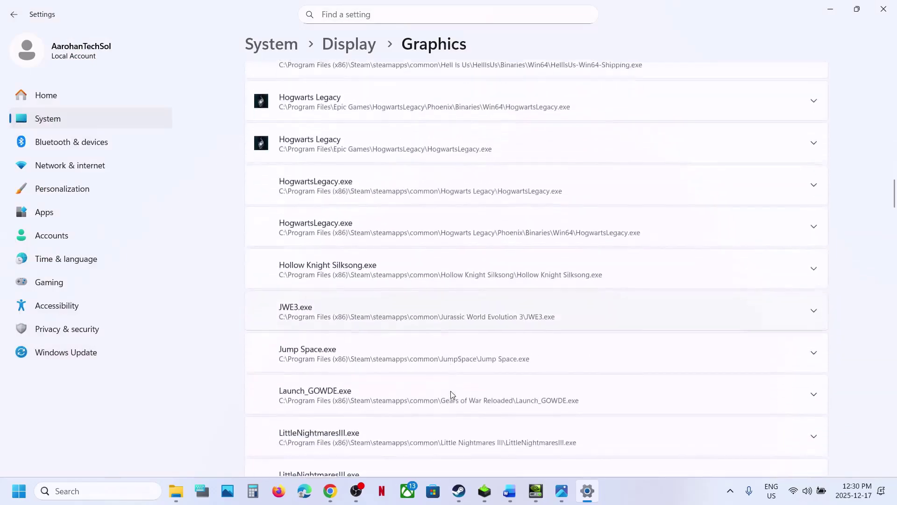
scroll(451, 392, down, 20)
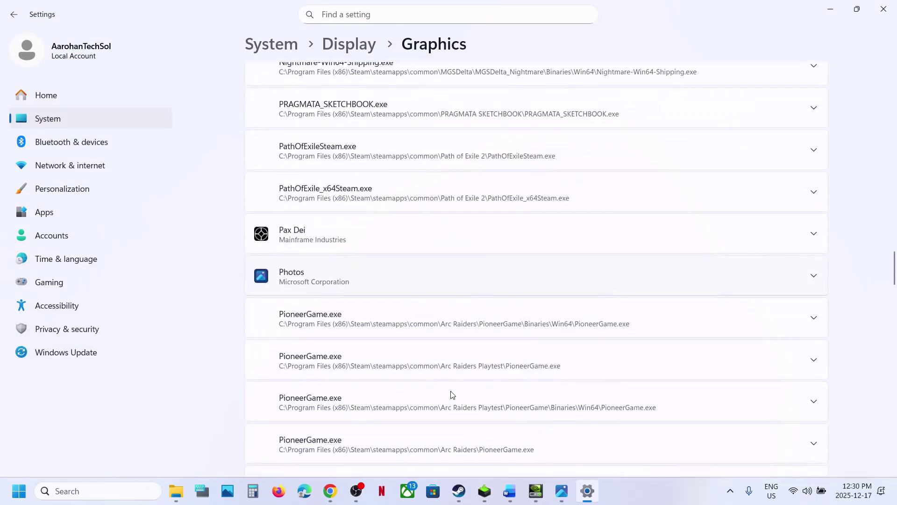
scroll(452, 395, down, 12)
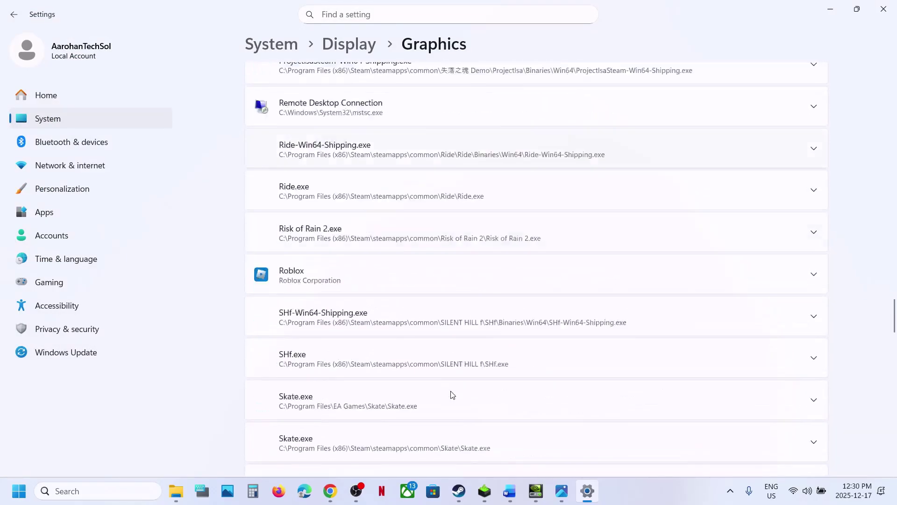
scroll(452, 395, down, 8)
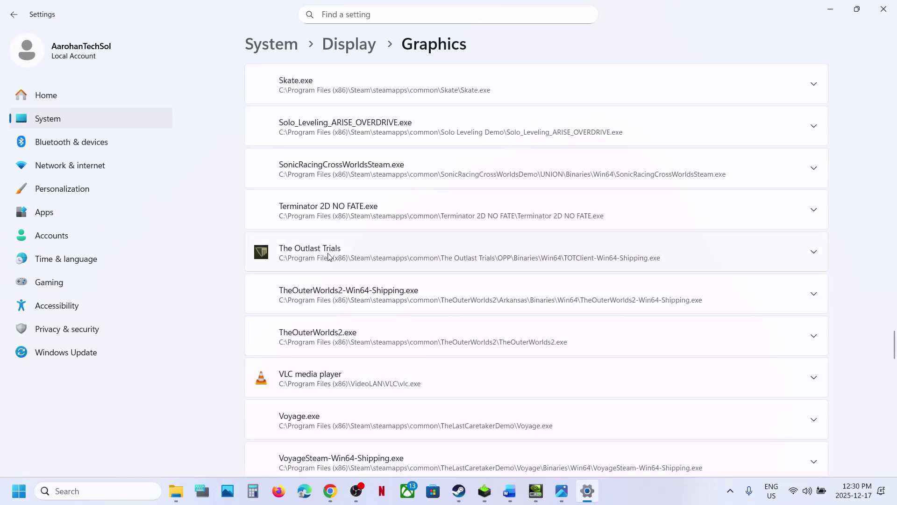
click(329, 257)
scroll(513, 274, up, 2)
click(719, 366)
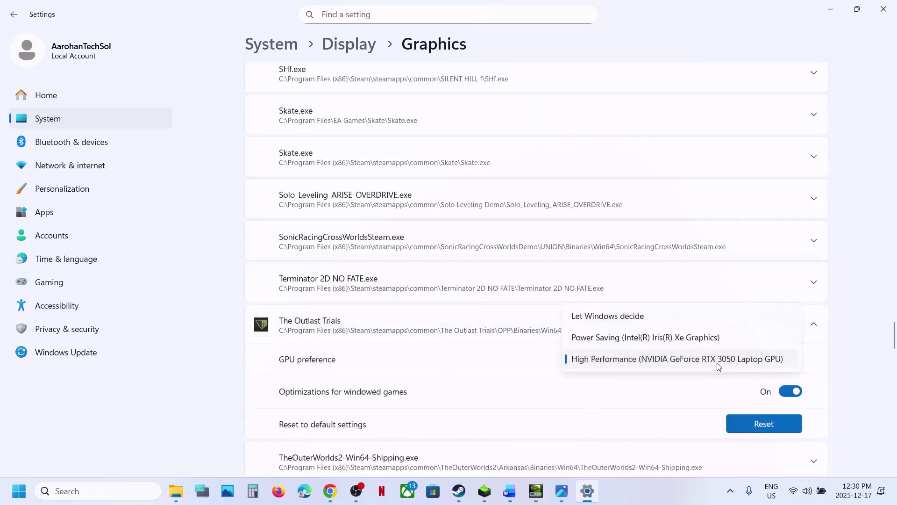
click(719, 363)
Step: Close Settings and review the guide's advice about the display cable
click(887, 11)
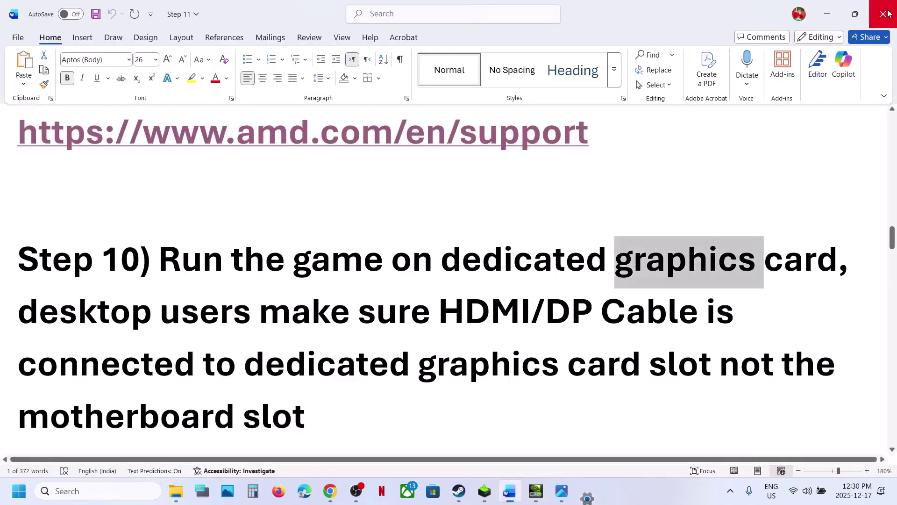
scroll(359, 176, down, 2)
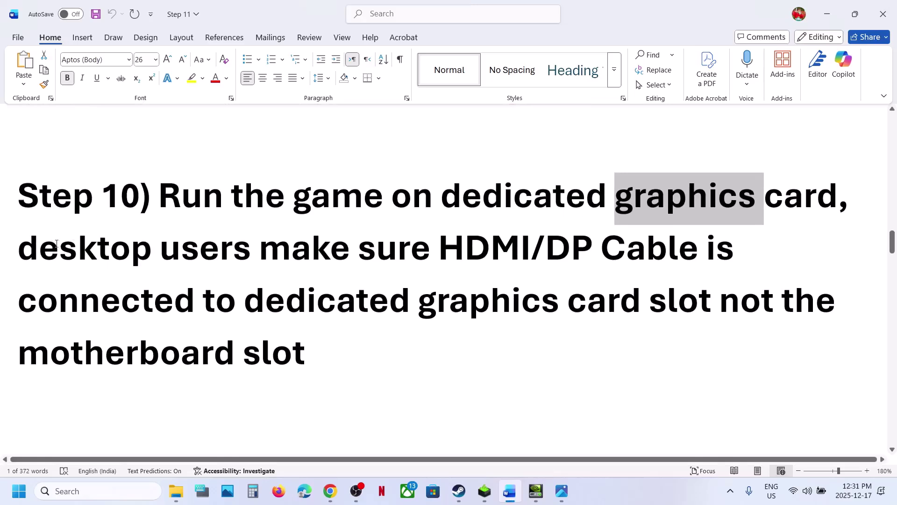
drag(39, 249, 314, 352)
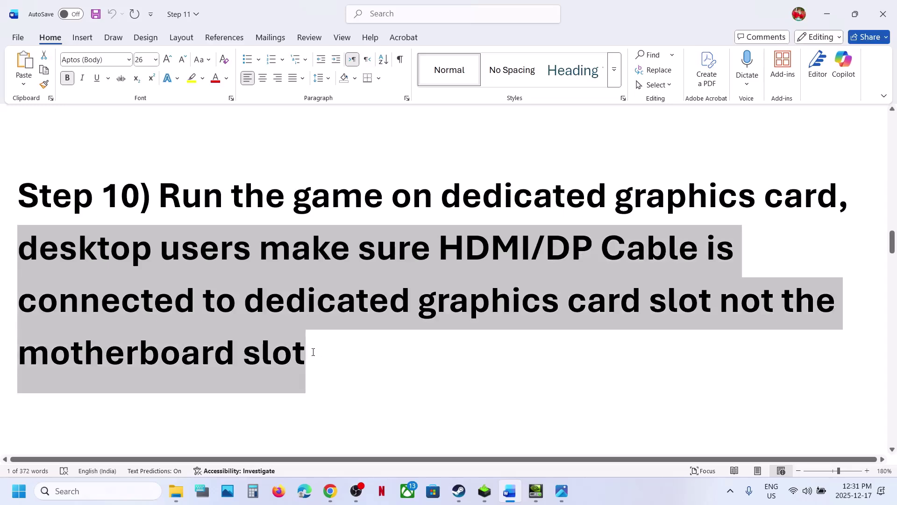
click(315, 351)
scroll(314, 352, down, 1)
scroll(314, 352, down, 5)
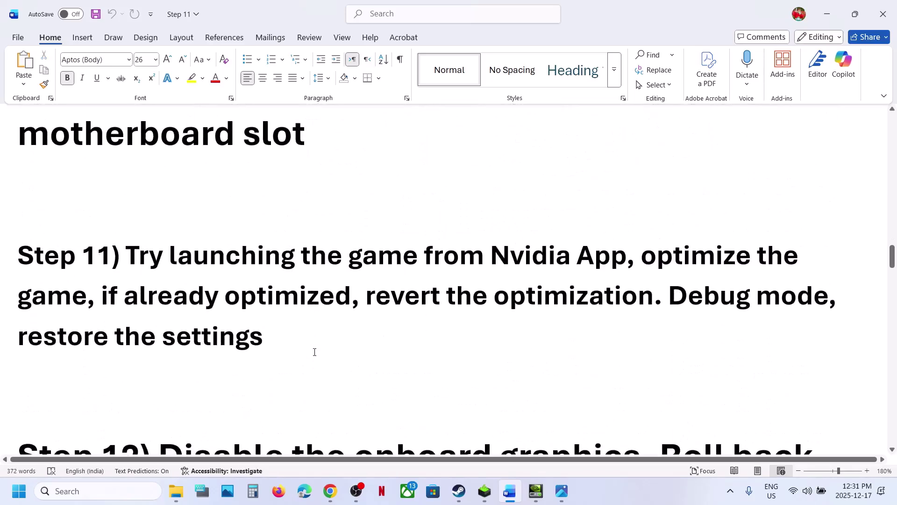
Step: Launch the NVIDIA App and open The Outlast Trials program settings
click(95, 491)
text(nvidia)
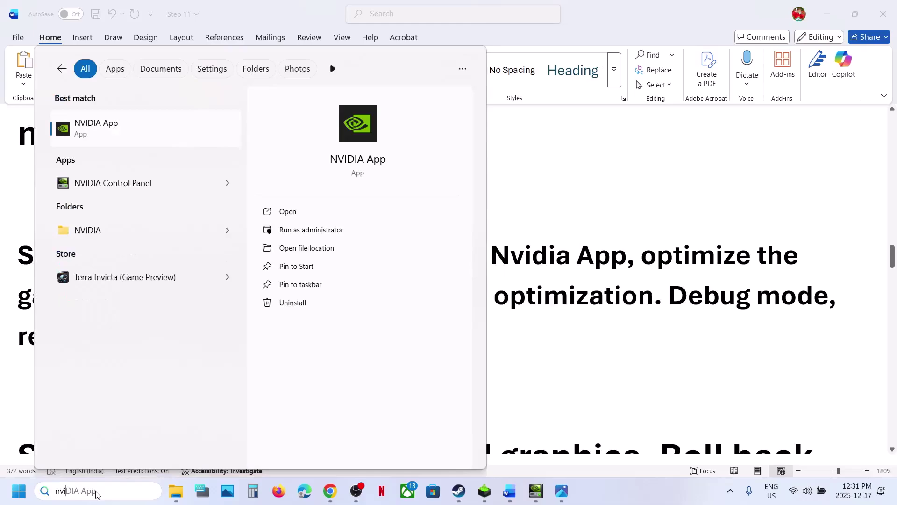
key(Return)
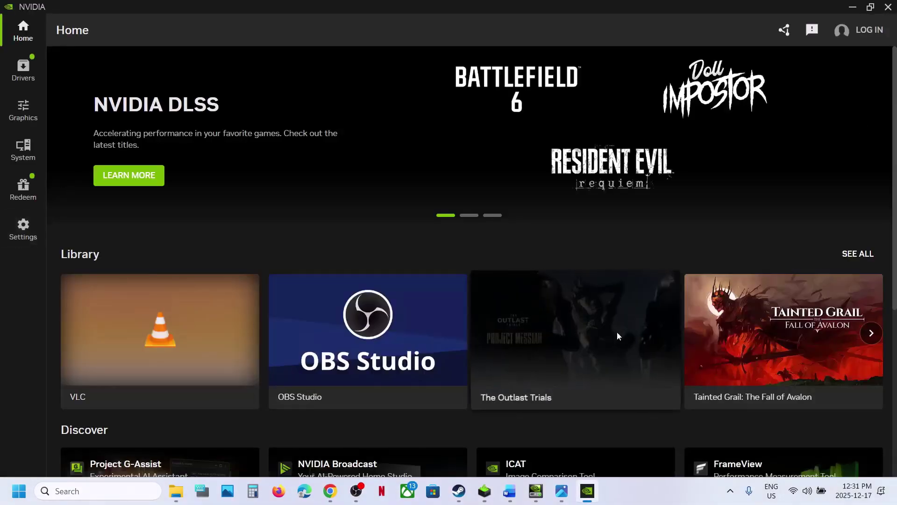
click(576, 352)
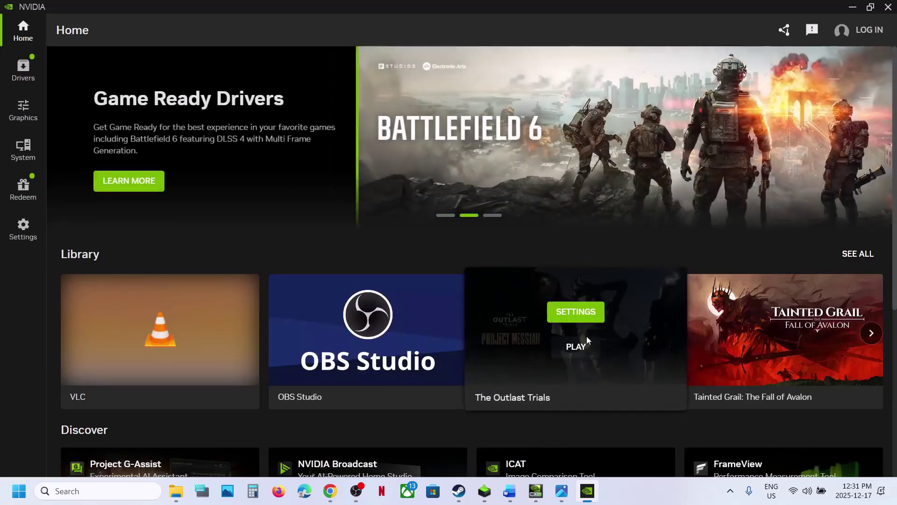
click(576, 311)
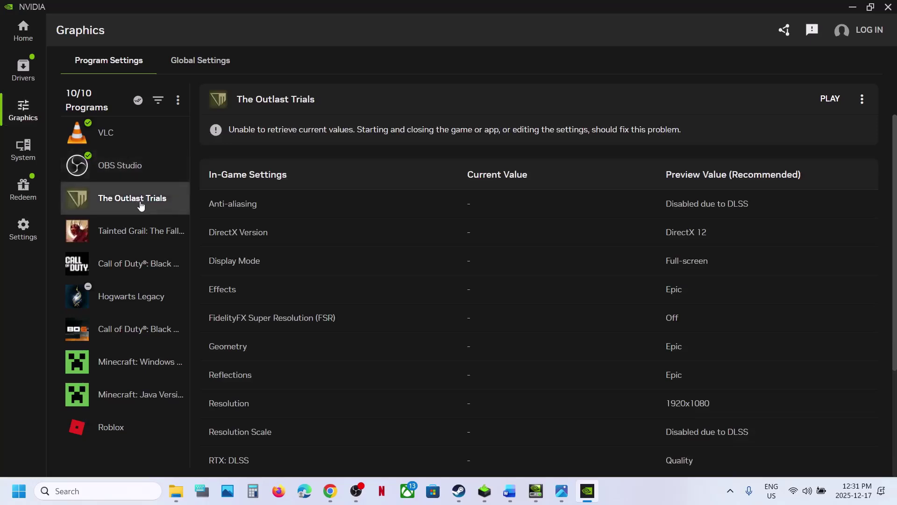
Step: Optimize VLC's settings, revert the optimization, then close the NVIDIA App
click(124, 145)
click(837, 157)
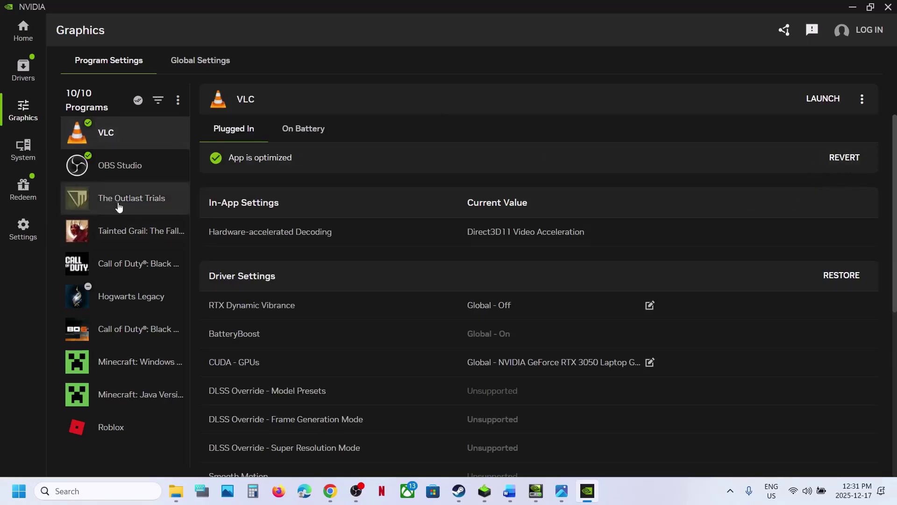
click(840, 161)
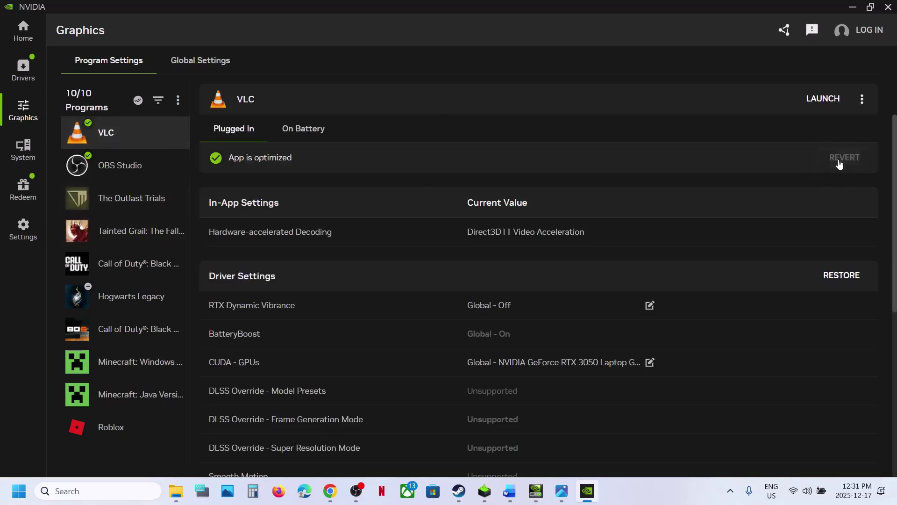
click(29, 239)
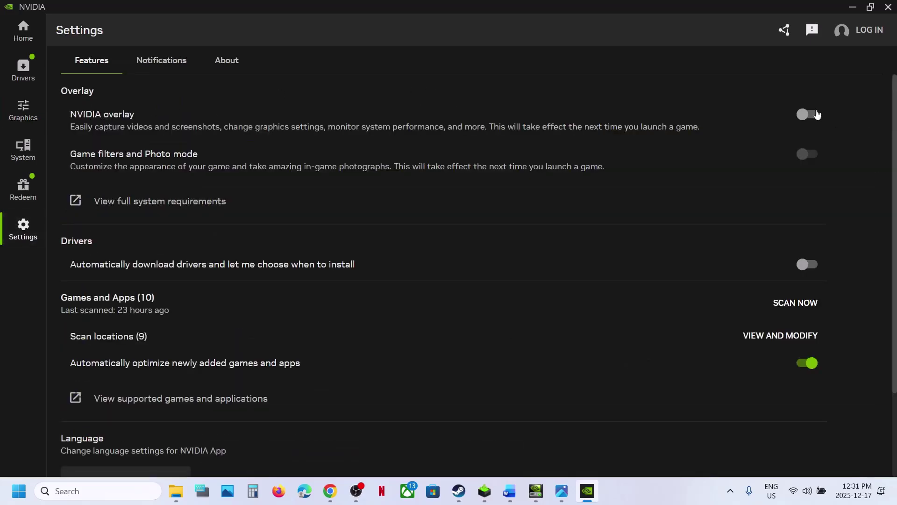
click(887, 8)
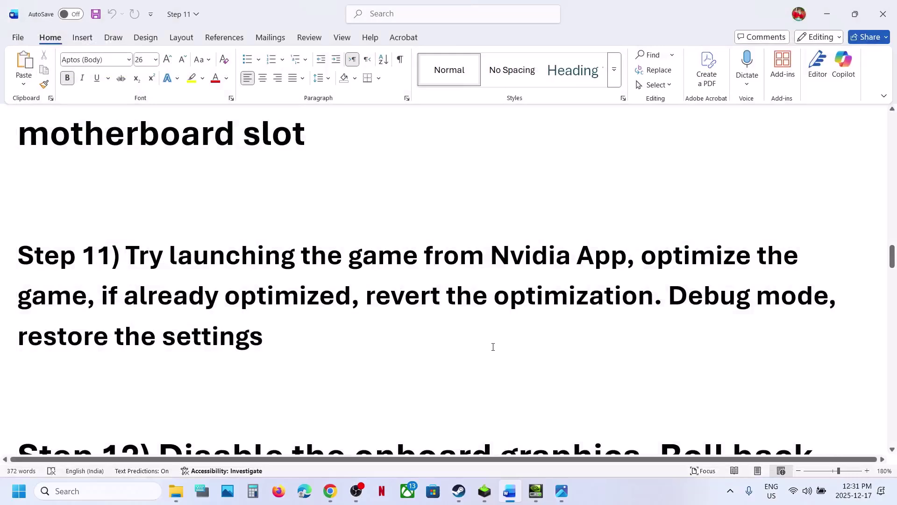
Step: Check the guide, then open NVIDIA Control Panel from the desktop context menu
click(597, 488)
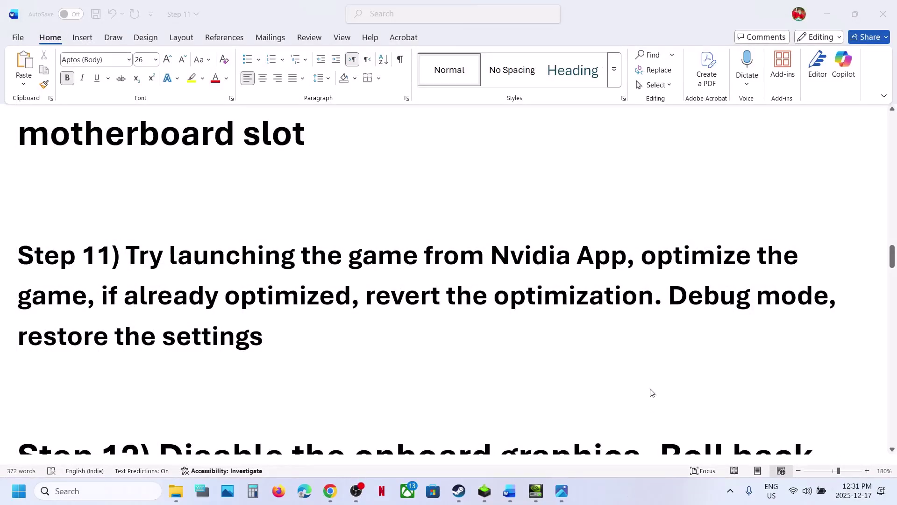
key(alt+Tab)
shift+click(768, 301)
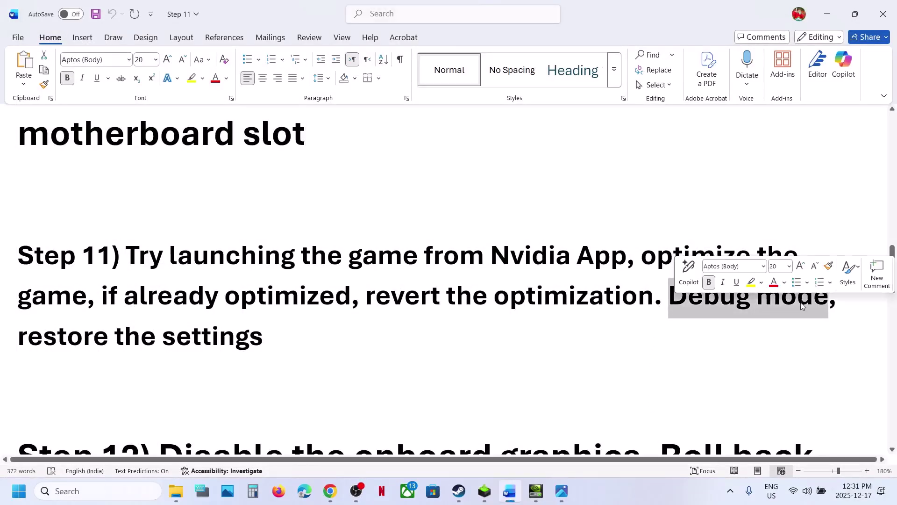
key(super+d)
right_click(502, 260)
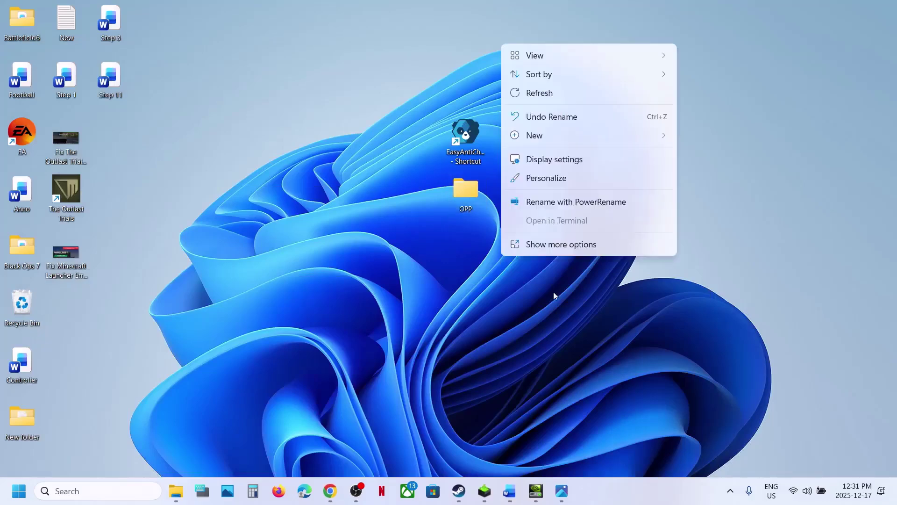
click(557, 244)
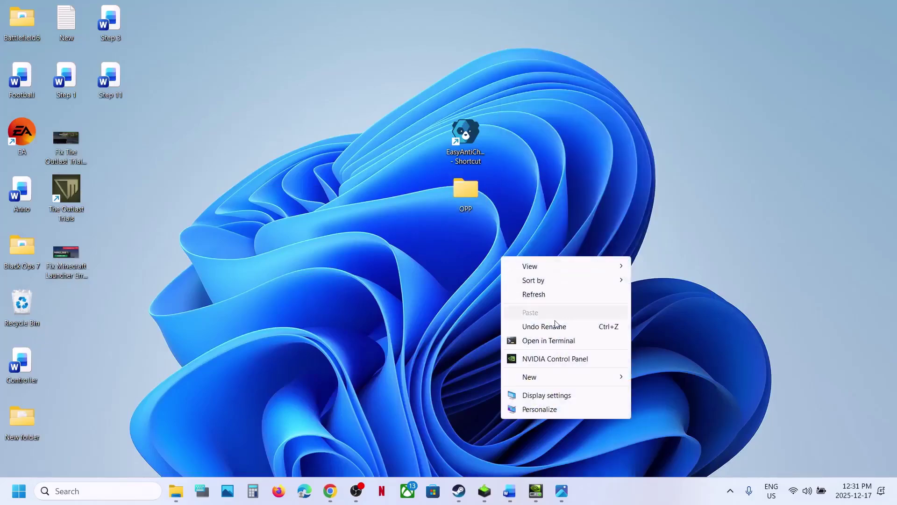
click(542, 358)
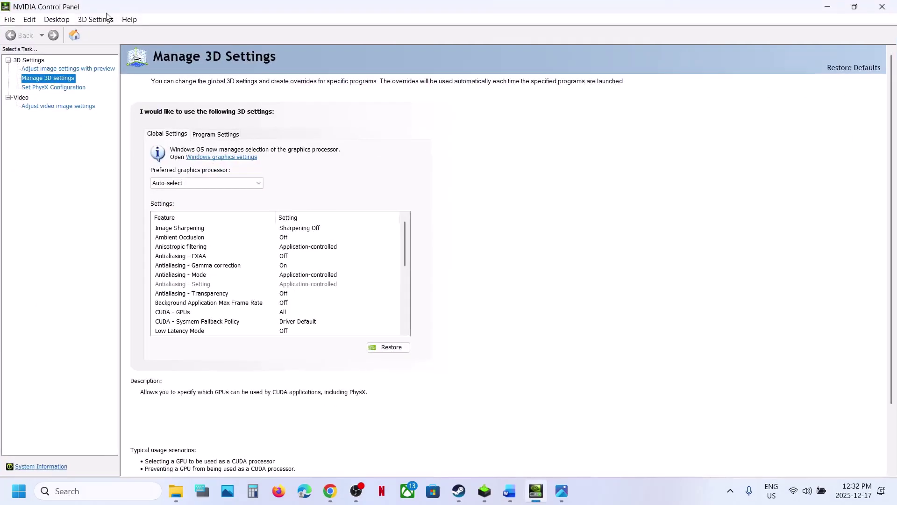
Step: Enable Debug Mode from the NVIDIA Control Panel Help menu
click(126, 19)
click(145, 75)
click(130, 20)
click(500, 451)
Step: Restore Manage 3D Settings' Global Settings to defaults, confirm with Yes, and apply
click(458, 491)
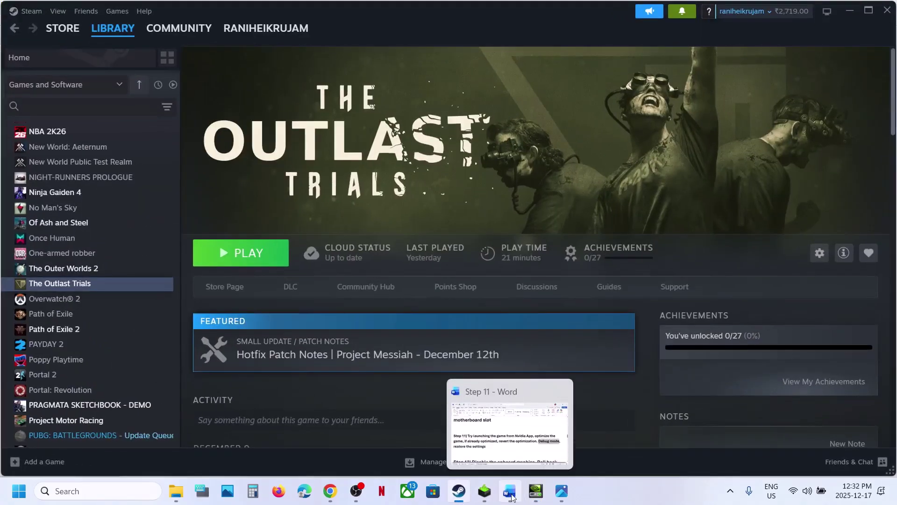
click(511, 497)
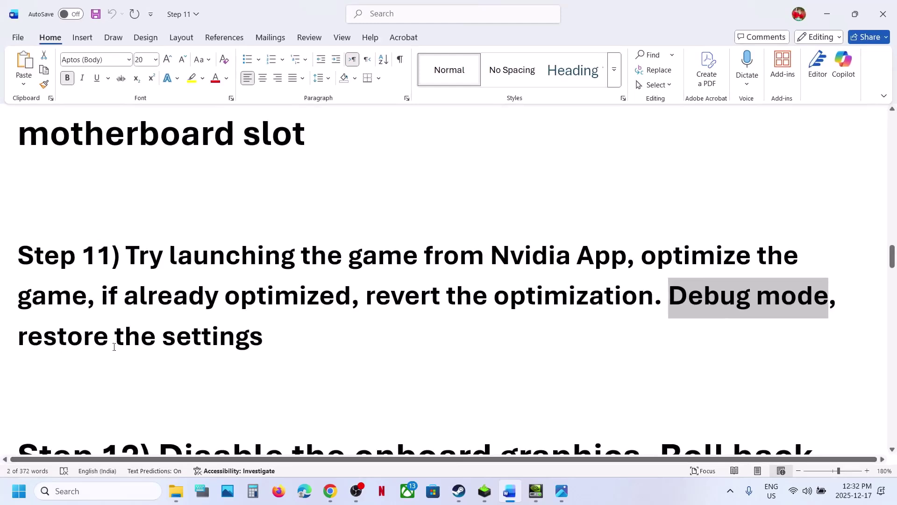
drag(114, 347, 404, 384)
click(536, 491)
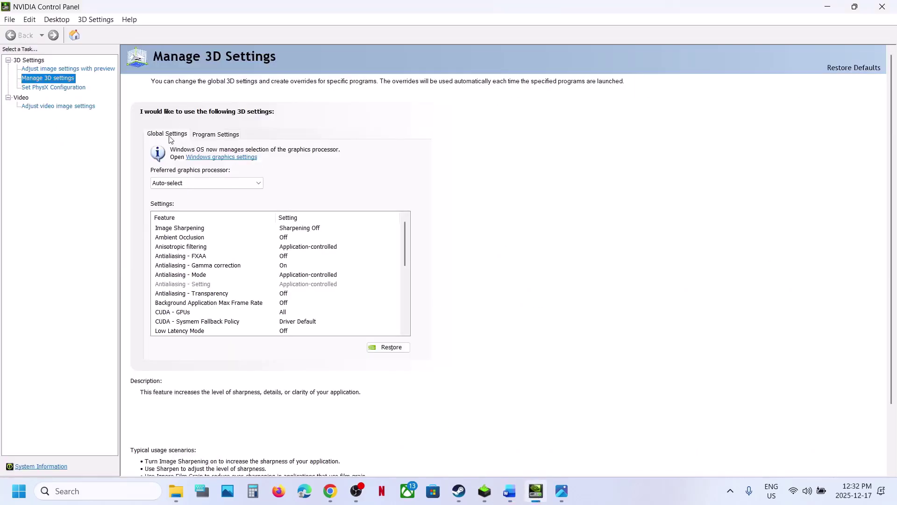
click(379, 347)
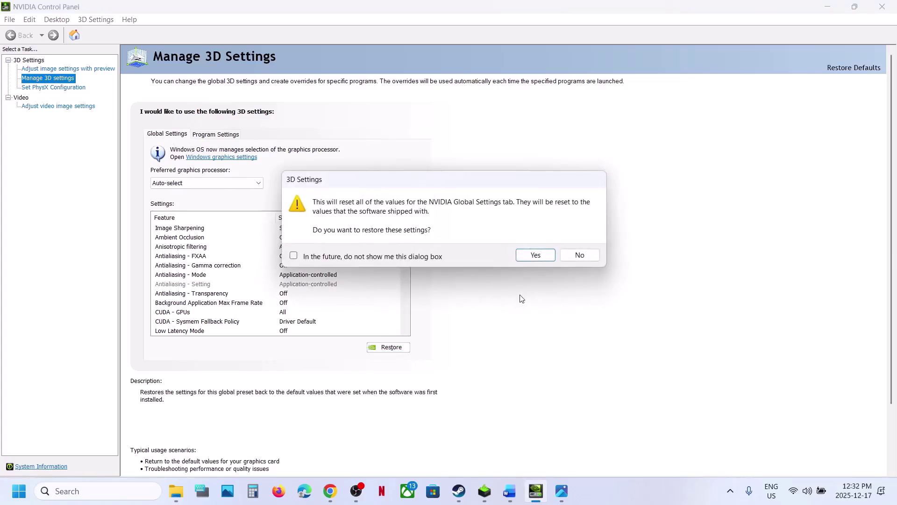
click(536, 255)
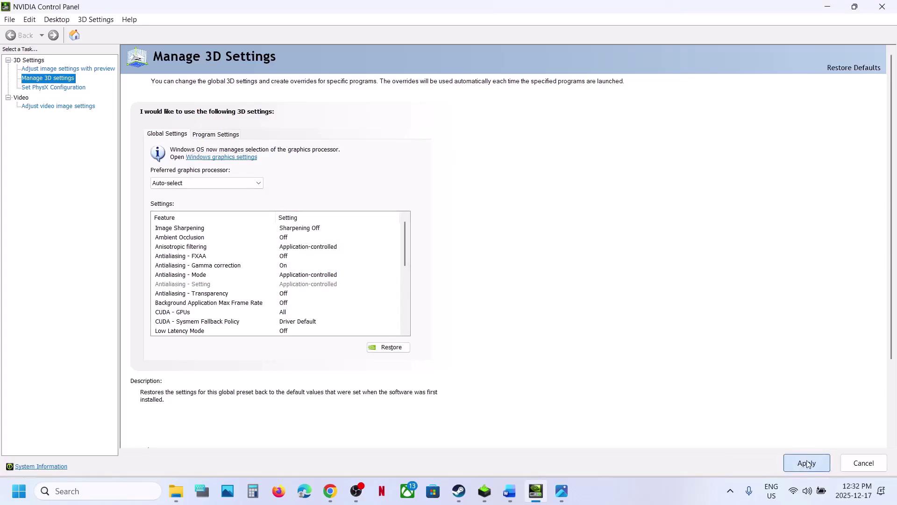
click(807, 463)
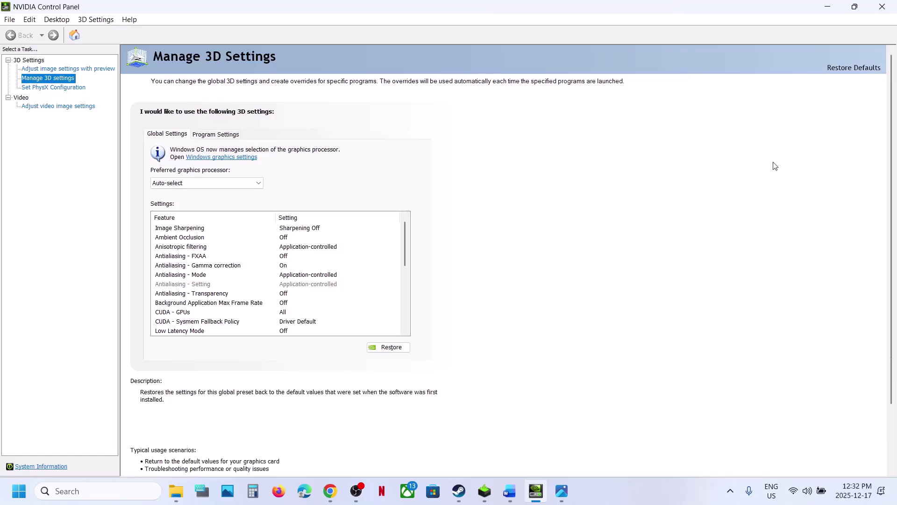
Step: Close NVIDIA Control Panel and open Device Manager from the Start right-click menu
click(883, 6)
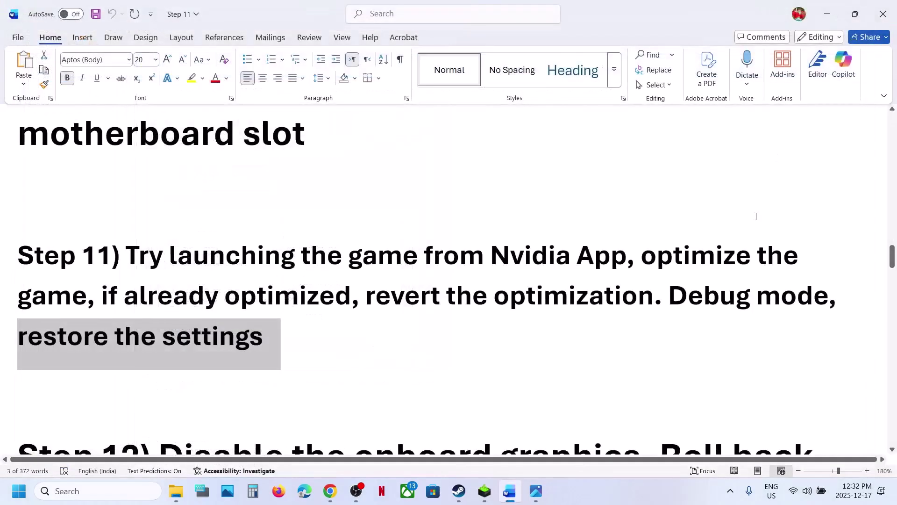
scroll(501, 287, down, 3)
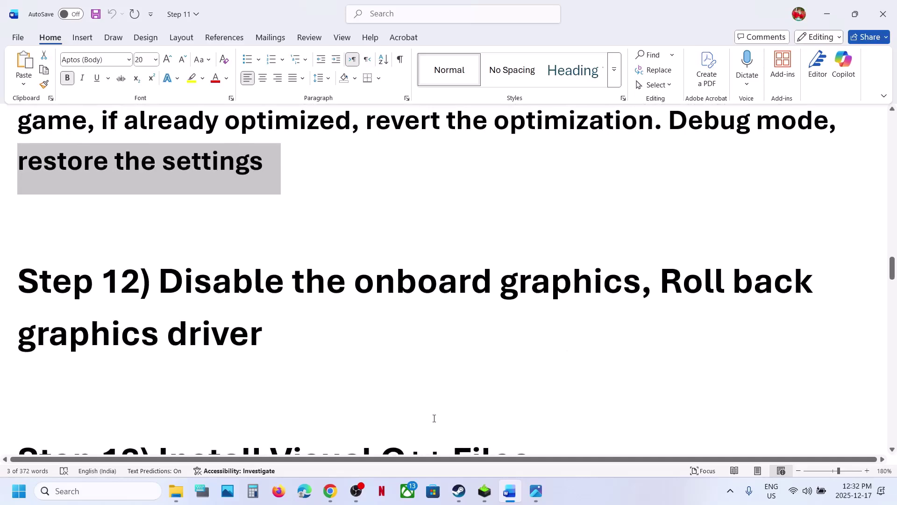
right_click(19, 490)
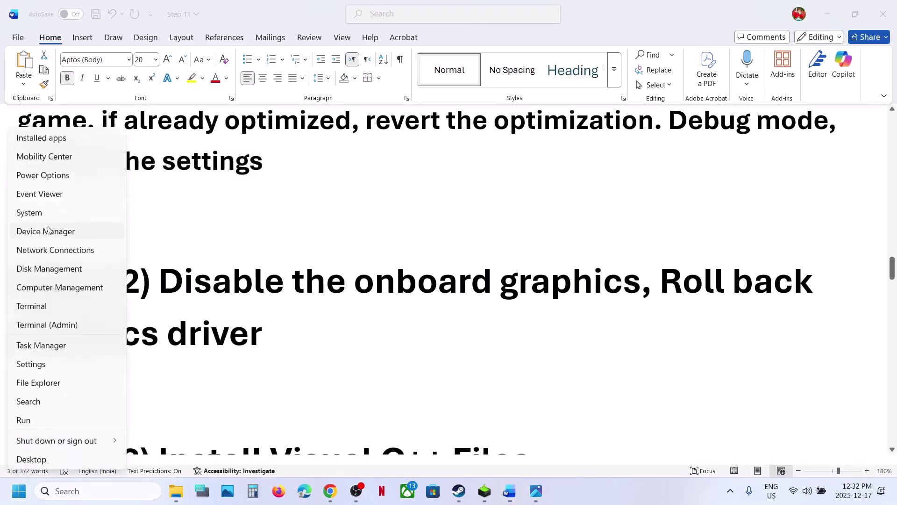
click(48, 231)
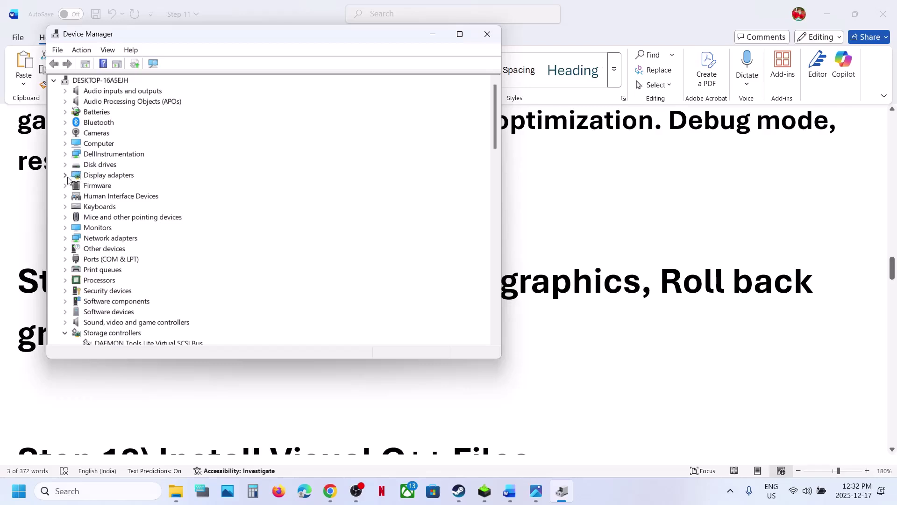
Step: Expand Display adapters to view Intel Iris Xe and RTX 3050, showing Intel's actions menu
click(65, 175)
click(128, 186)
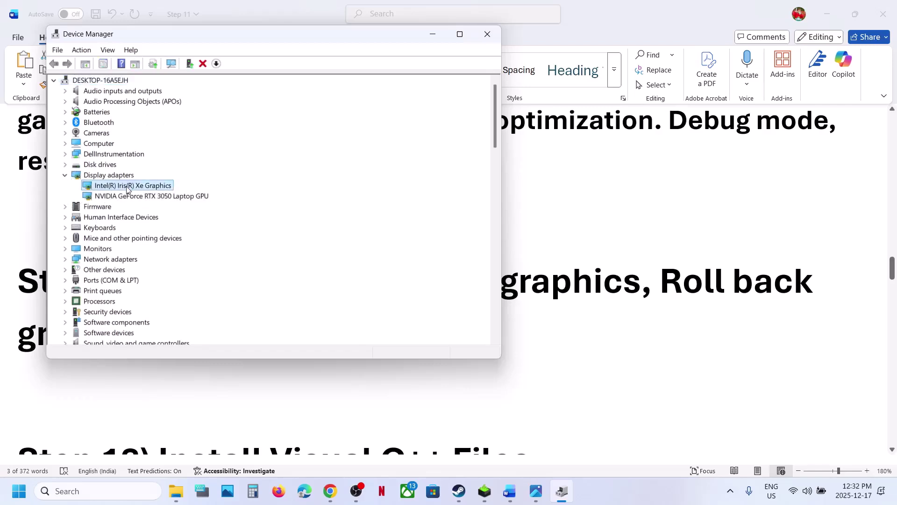
click(131, 200)
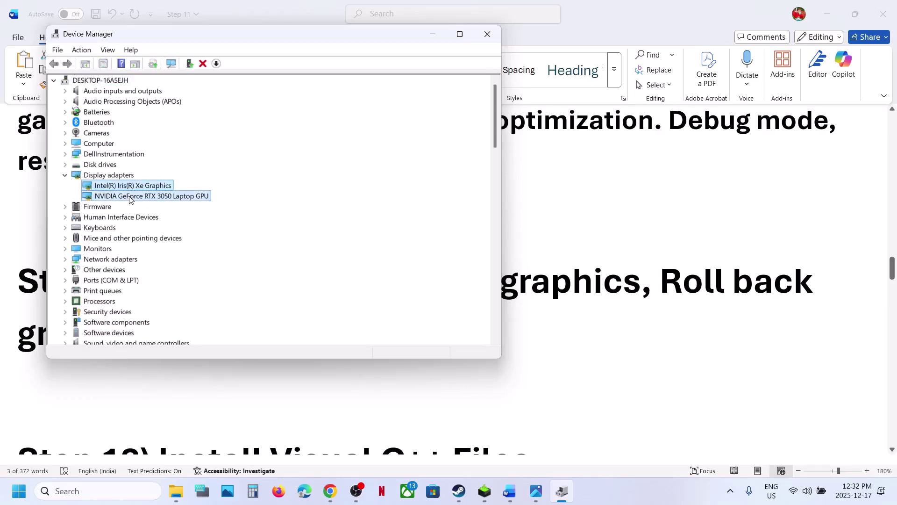
click(122, 187)
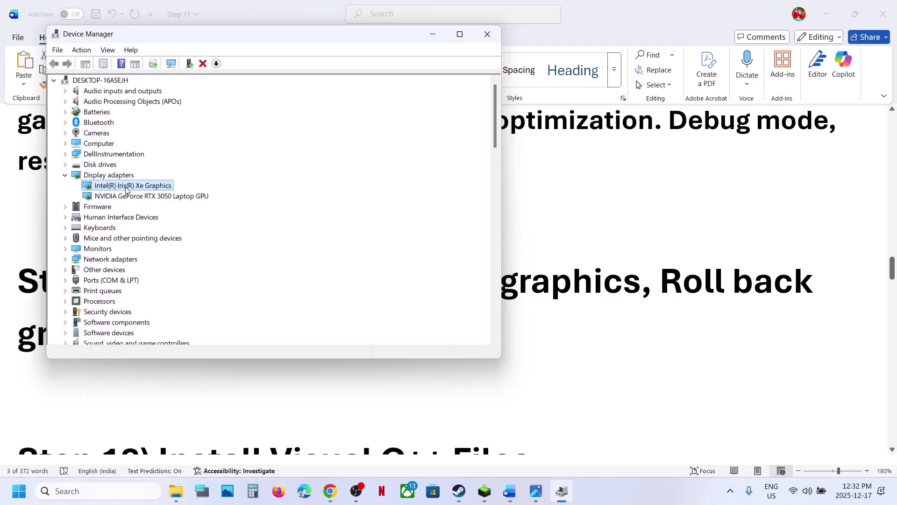
right_click(127, 189)
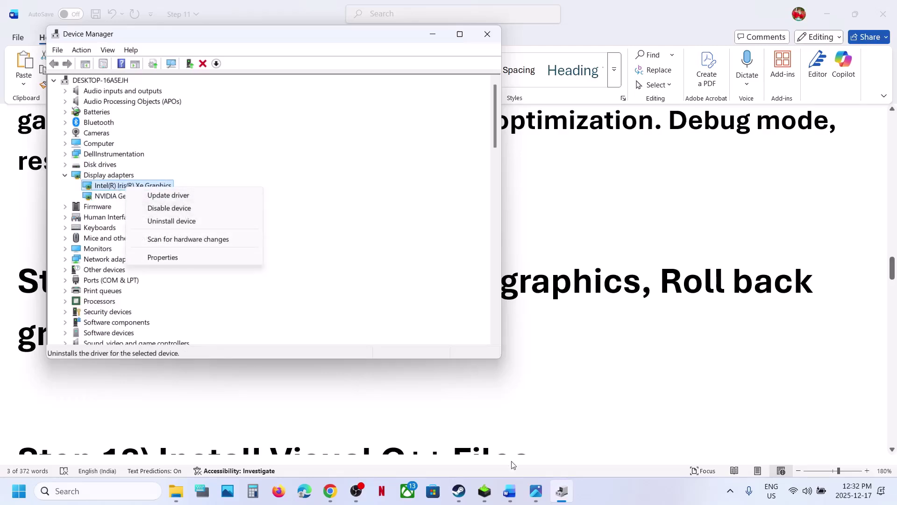
Step: Reopen the Intel Iris Xe actions menu and note the guide's Roll back graphics driver step
click(465, 494)
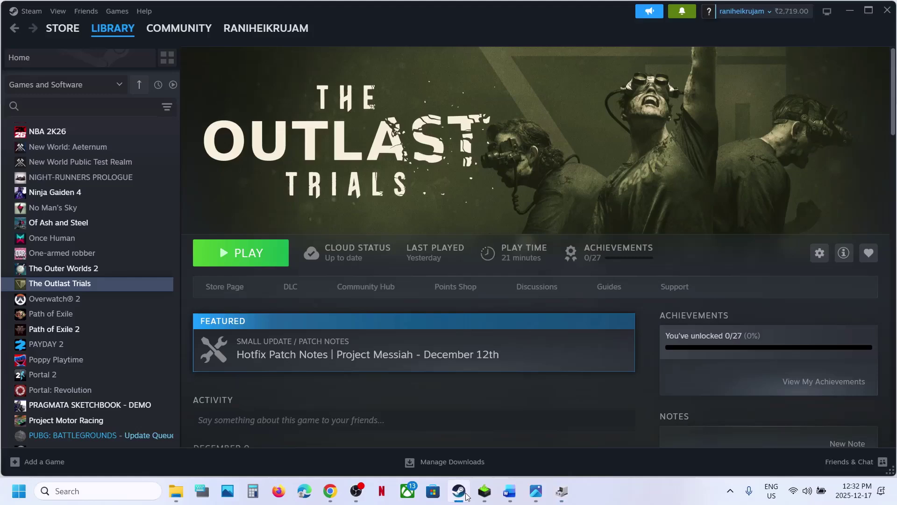
click(460, 491)
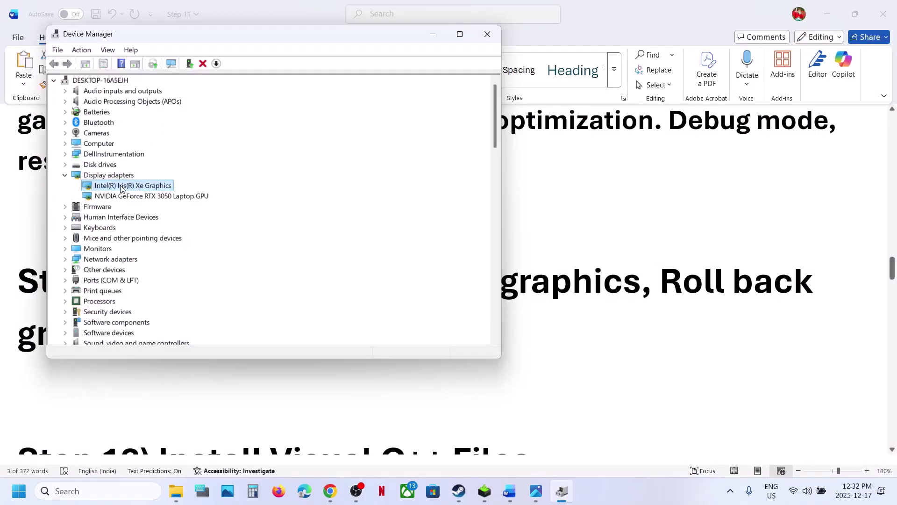
right_click(120, 186)
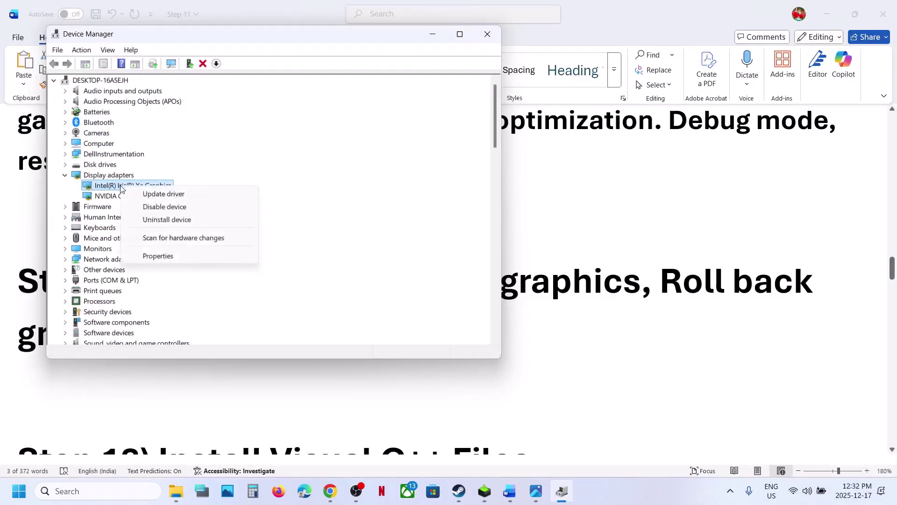
click(536, 199)
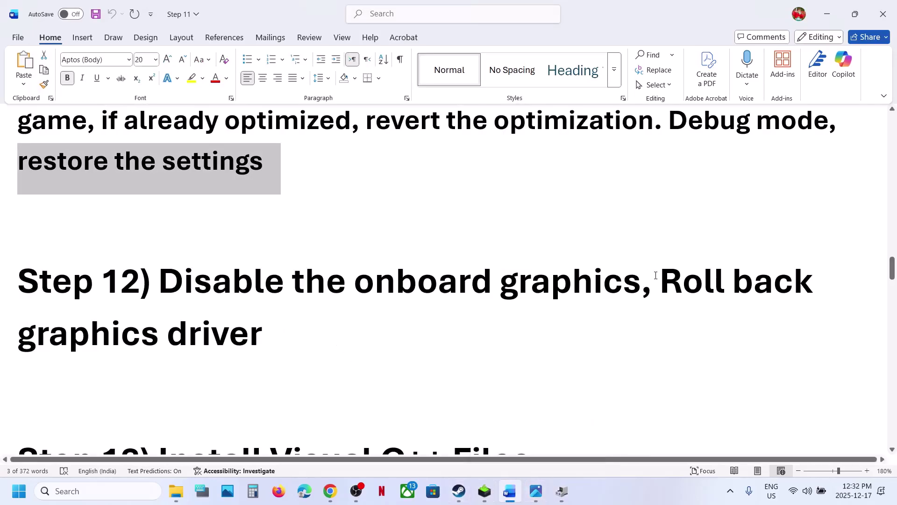
drag(655, 275, 263, 336)
click(339, 494)
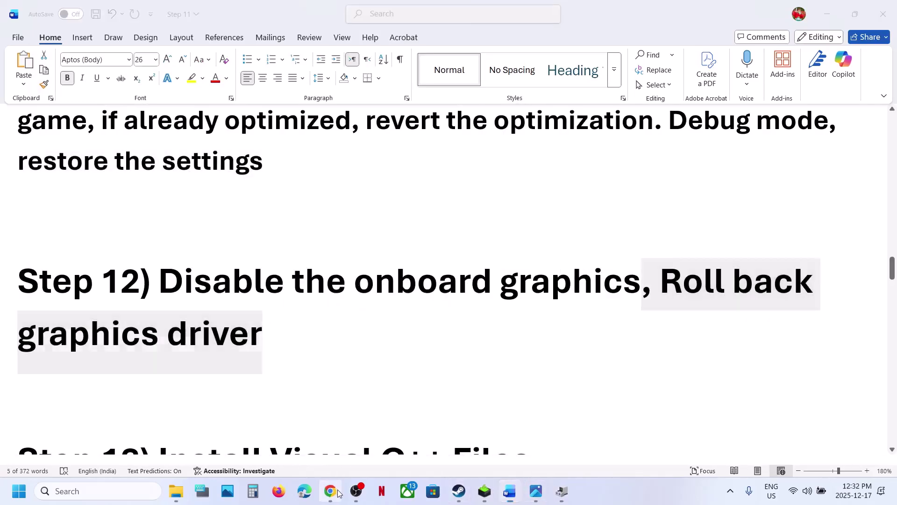
Step: On the NVIDIA driver page, expand older versions and highlight driver 581.80
click(99, 13)
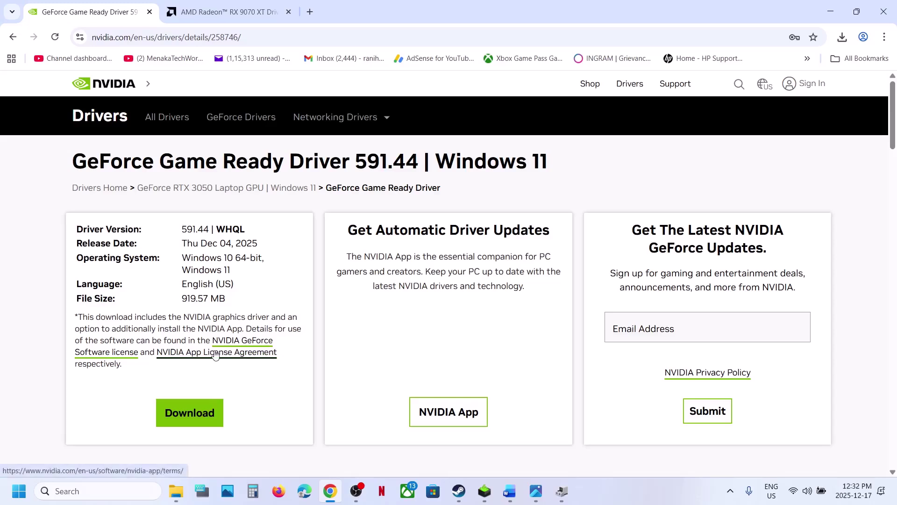
key(alt+Left)
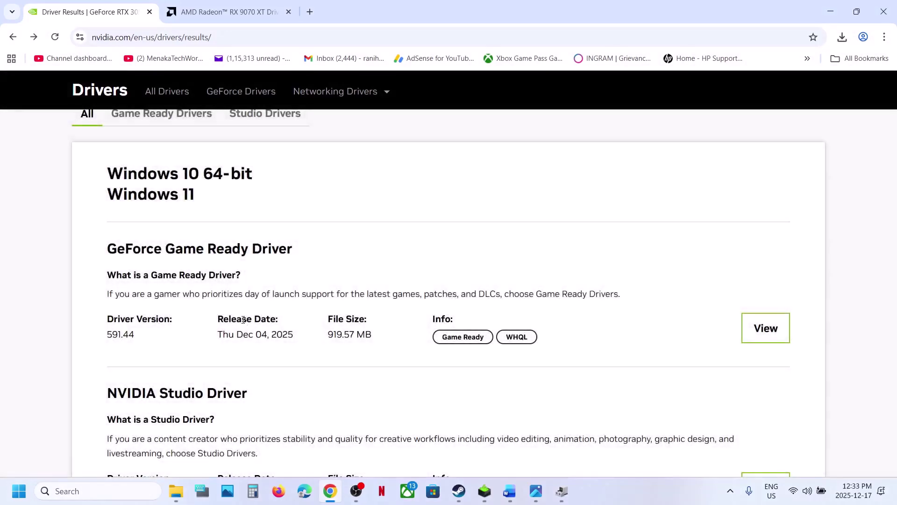
scroll(242, 319, down, 5)
click(150, 297)
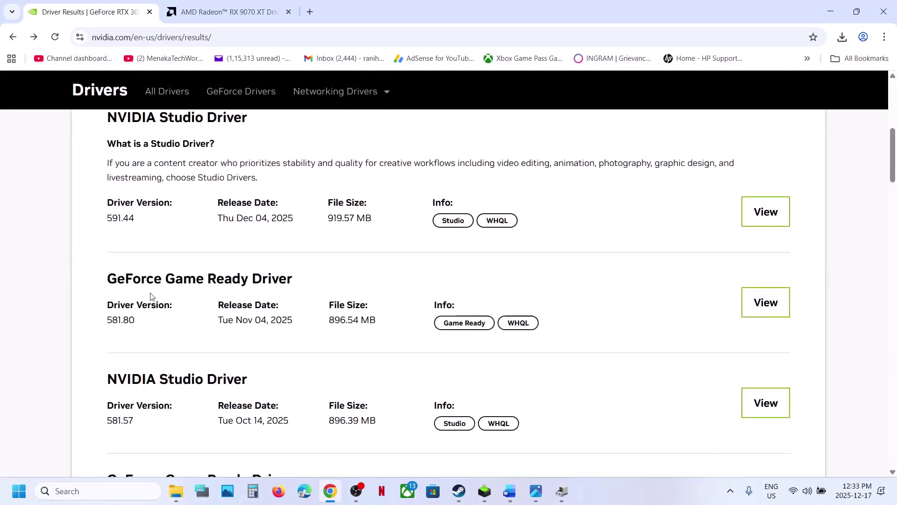
scroll(152, 300, down, 3)
drag(135, 171, 112, 171)
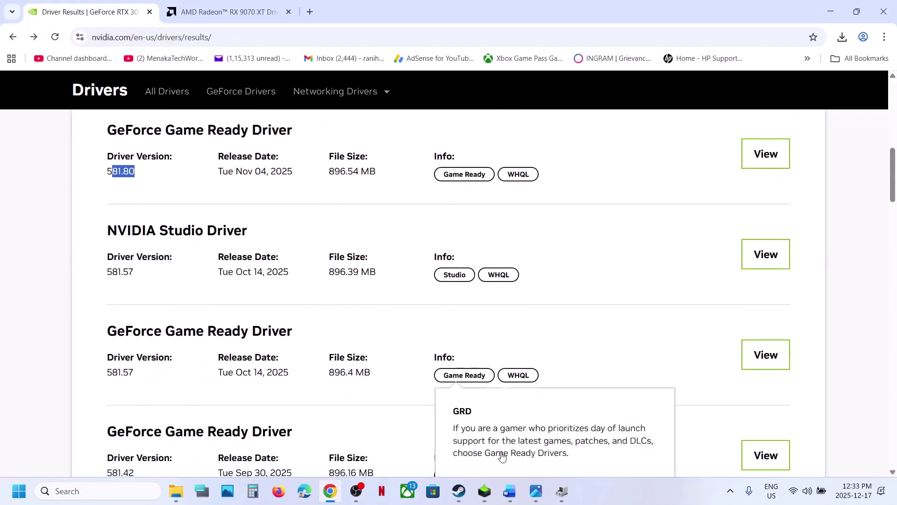
click(485, 491)
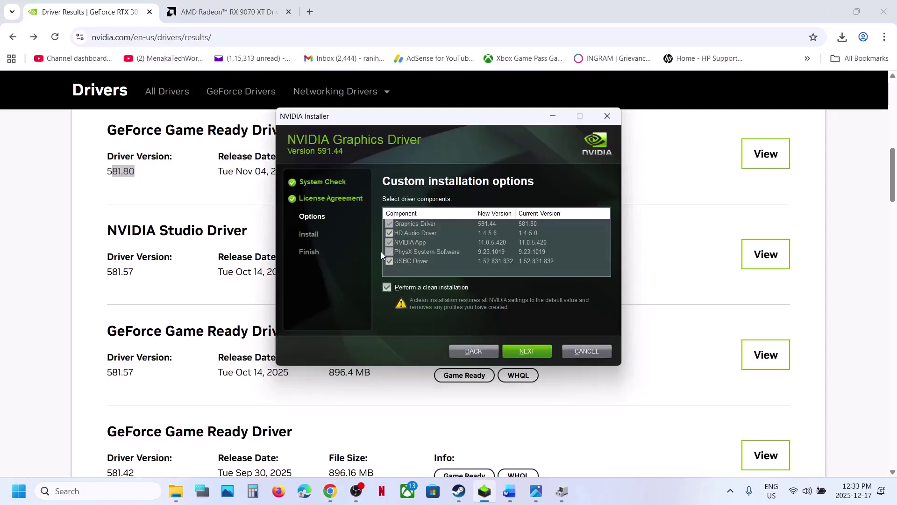
Step: Browse AMD's previous driver versions for Windows 11 64-bit, then return to the Word guide
click(216, 14)
scroll(174, 312, down, 3)
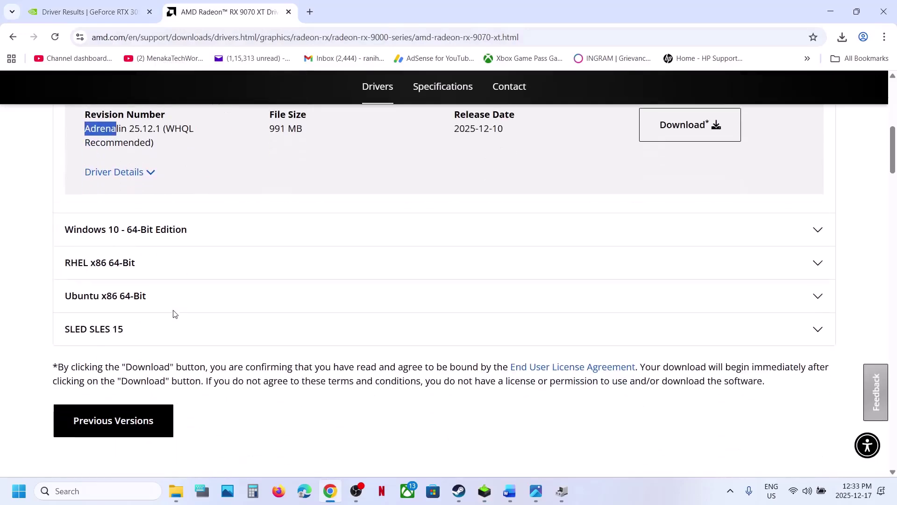
scroll(175, 313, down, 2)
click(126, 338)
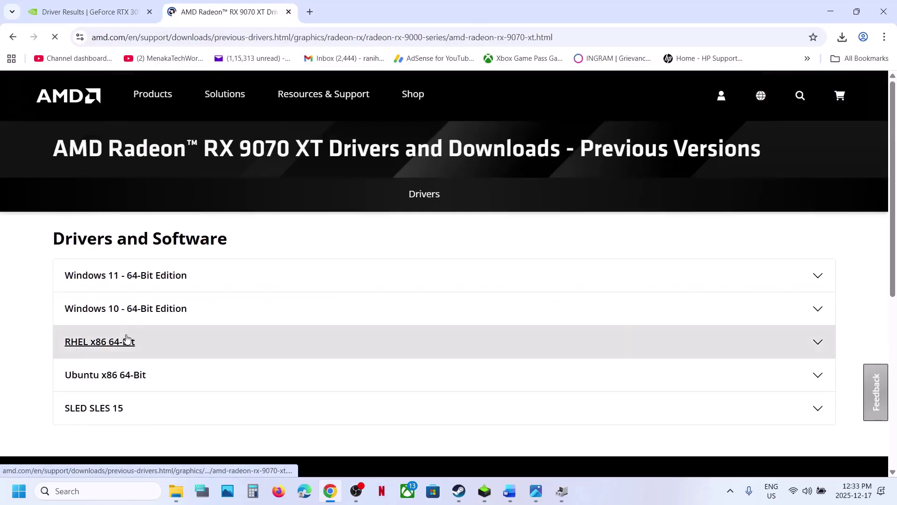
scroll(126, 340, down, 1)
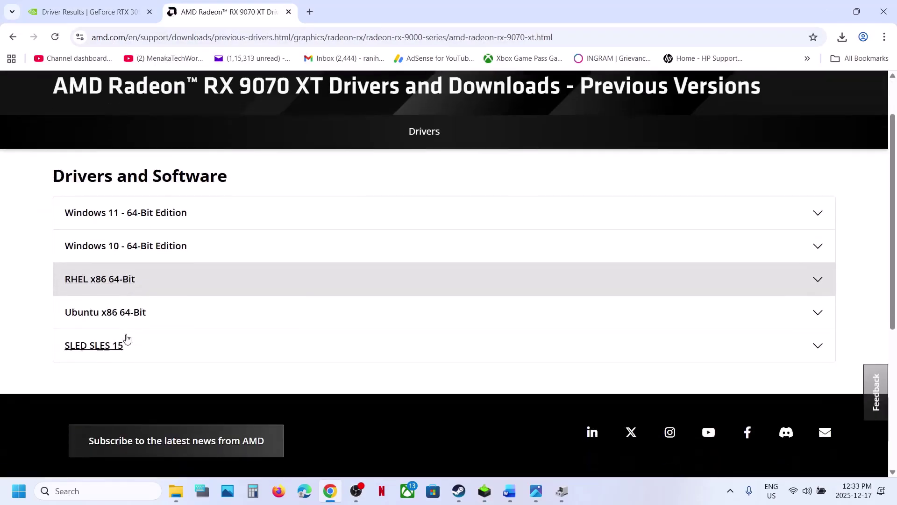
click(134, 214)
drag(127, 302, 176, 302)
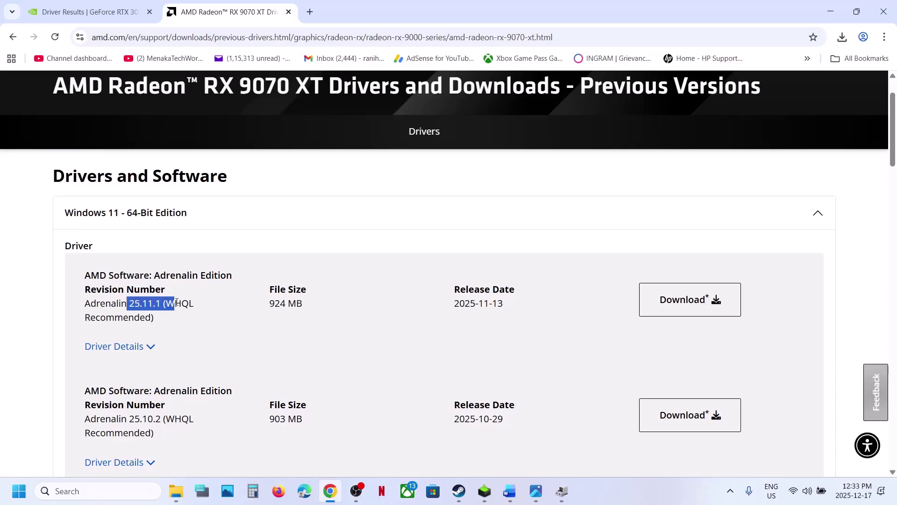
click(459, 491)
click(509, 491)
Step: Open the Microsoft Learn Visual C++ download page and locate the X86 and X64 rows
scroll(322, 277, down, 1)
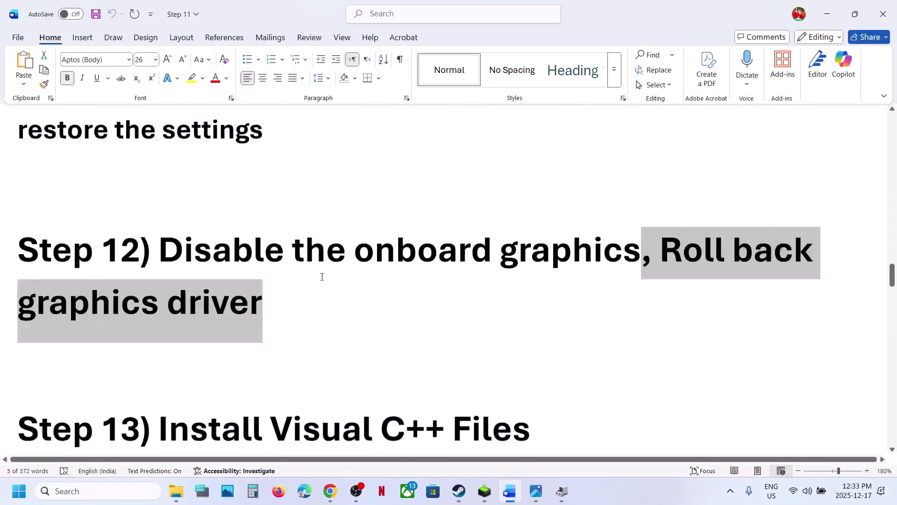
scroll(322, 277, down, 4)
ctrl+click(285, 297)
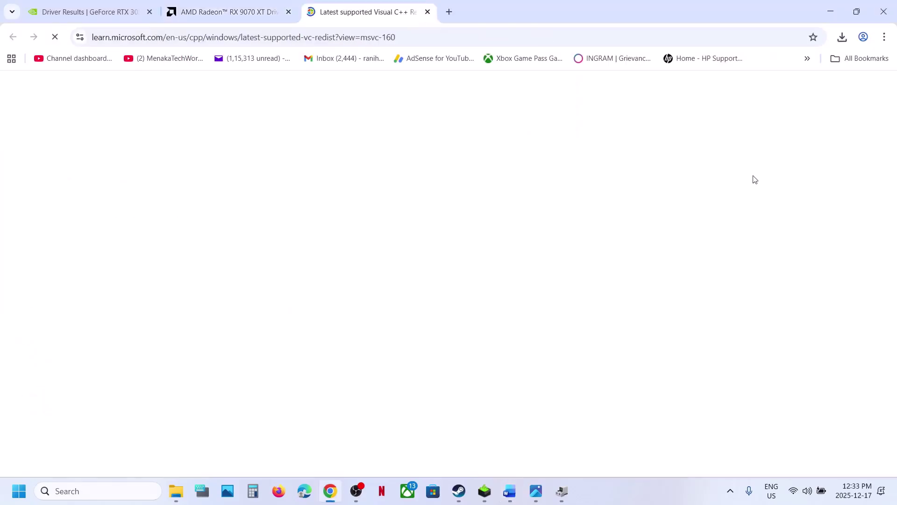
scroll(490, 224, down, 5)
scroll(490, 224, down, 12)
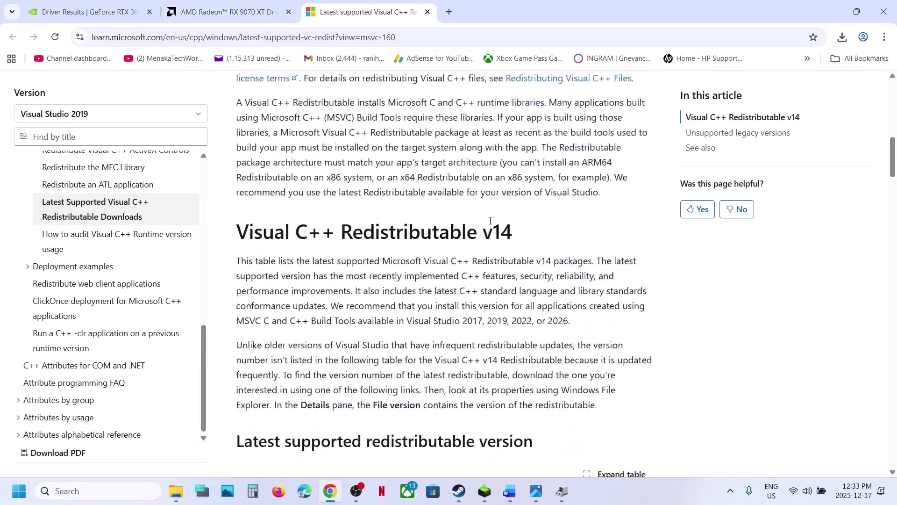
drag(241, 293, 431, 323)
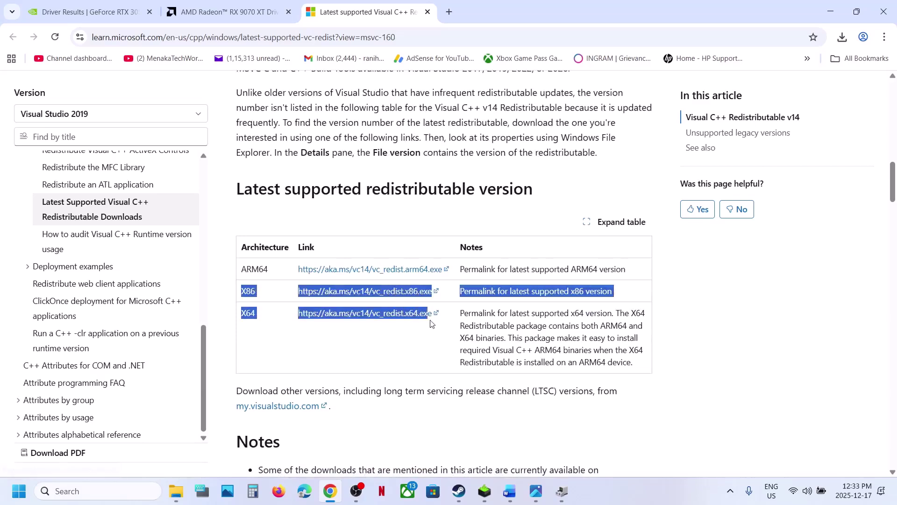
Step: Download vc_redist.x86 and run a Repair install
click(364, 291)
click(465, 308)
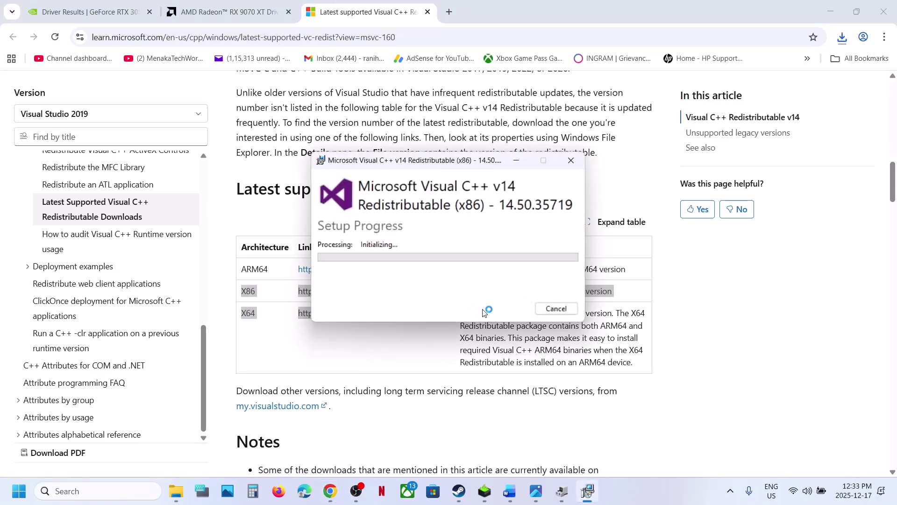
click(390, 335)
click(588, 492)
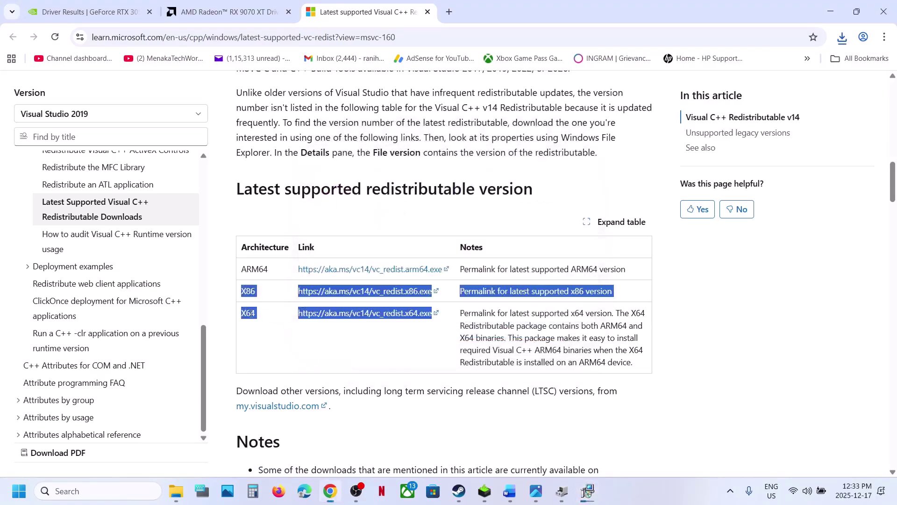
click(387, 312)
Step: Download vc_redist.x64 and run a Repair install
click(396, 314)
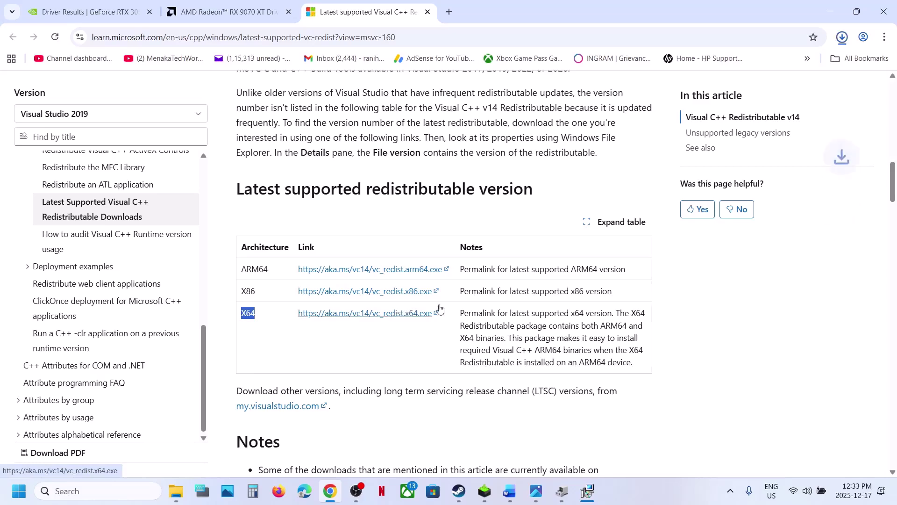
click(846, 39)
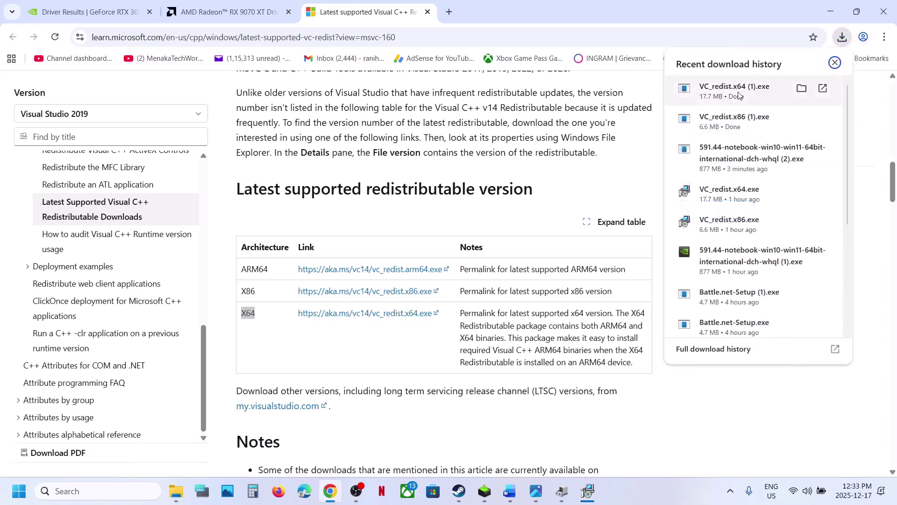
key(Escape)
click(463, 309)
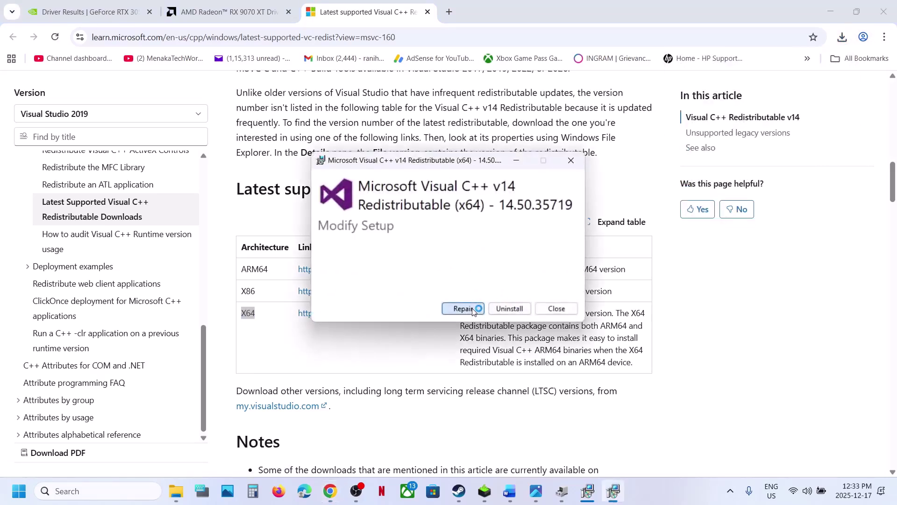
click(388, 333)
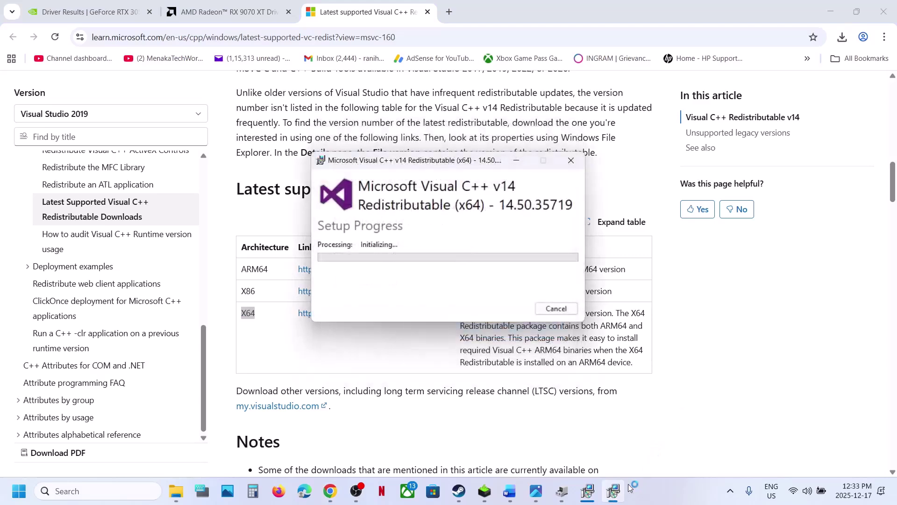
Step: Close both finished setup windows and return to the Word guide at Step 14
drag(475, 165, 222, 224)
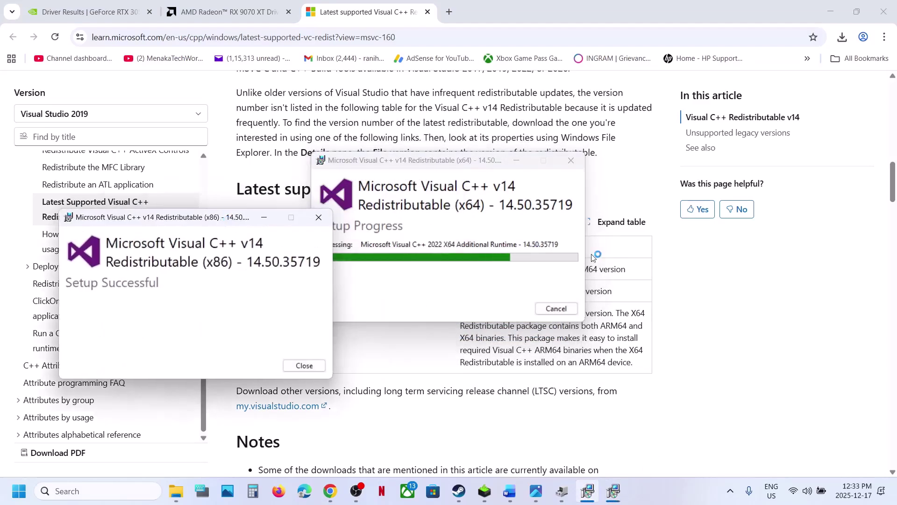
click(556, 309)
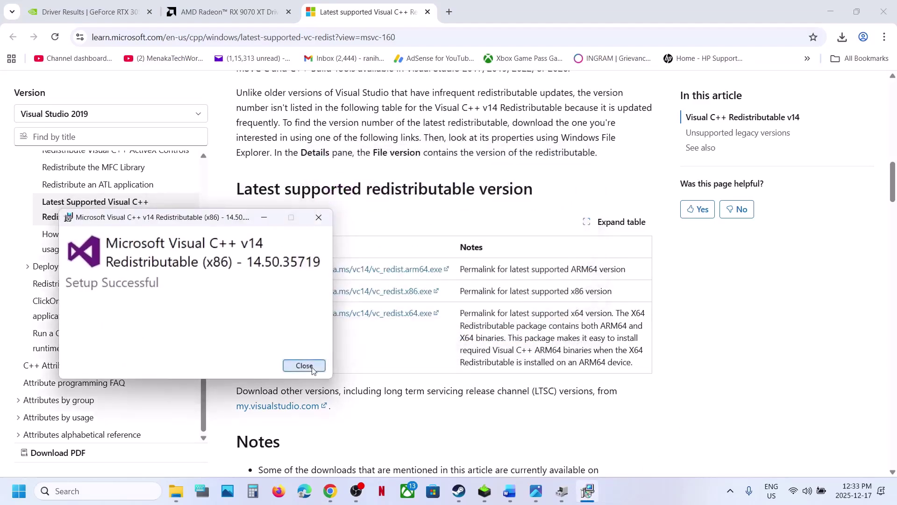
click(311, 369)
key(super)
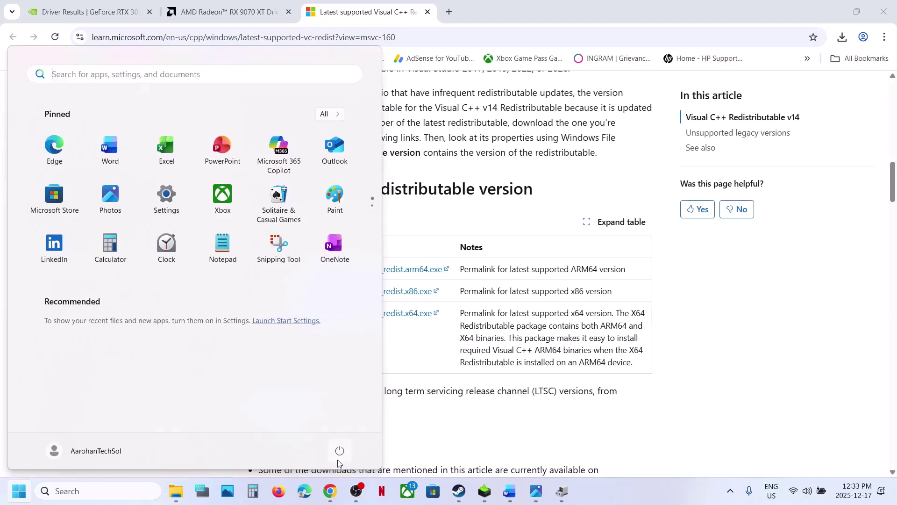
click(340, 451)
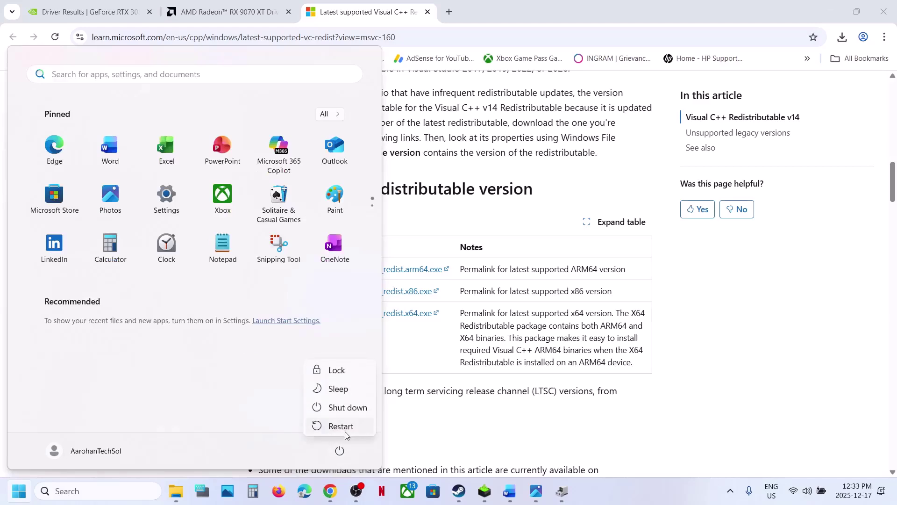
click(509, 490)
scroll(397, 307, down, 5)
scroll(397, 306, down, 3)
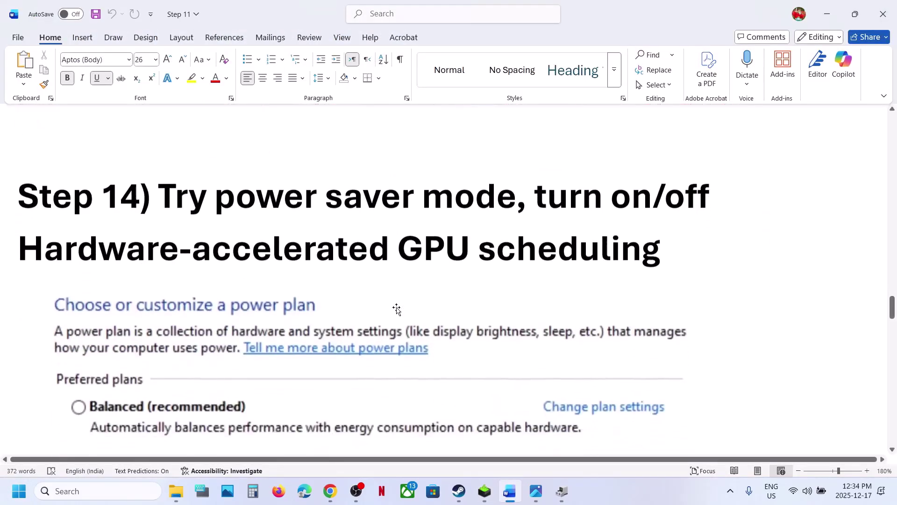
Step: Check Power Options in Control Panel (Balanced plan active), then close it
click(81, 491)
text(control)
key(Return)
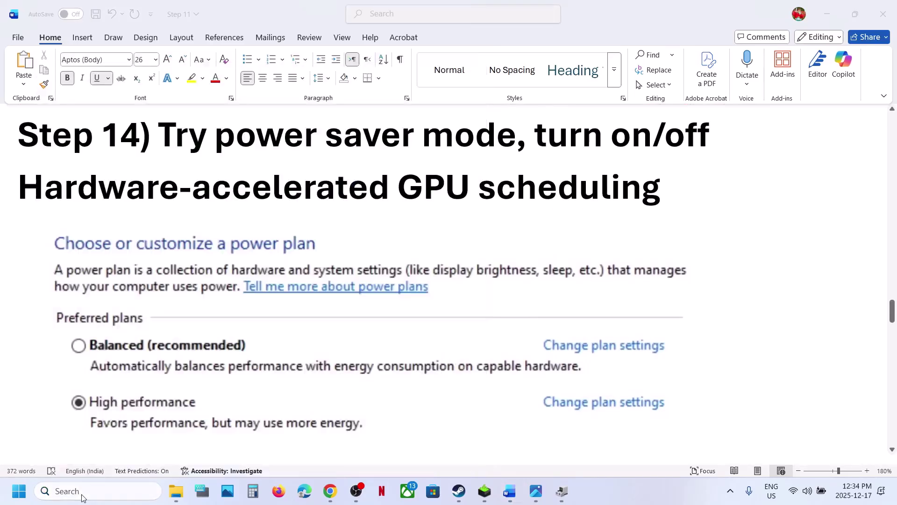
click(313, 181)
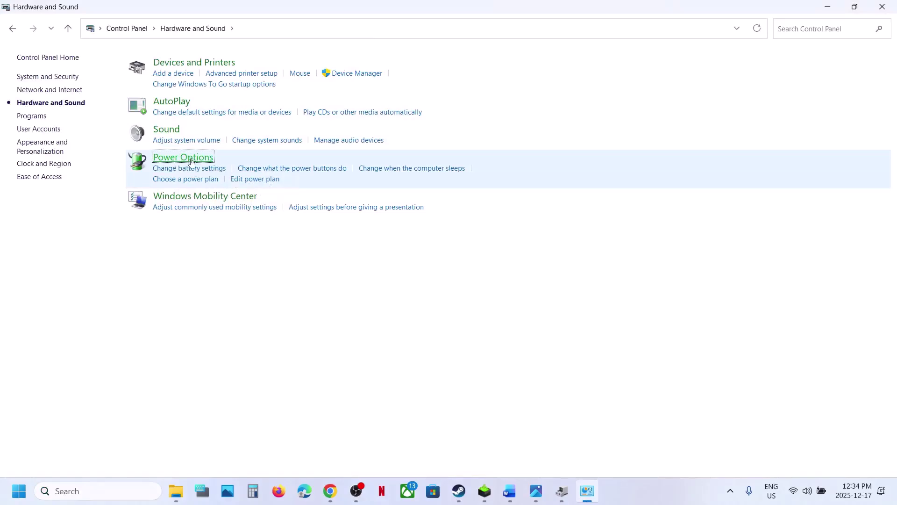
click(182, 161)
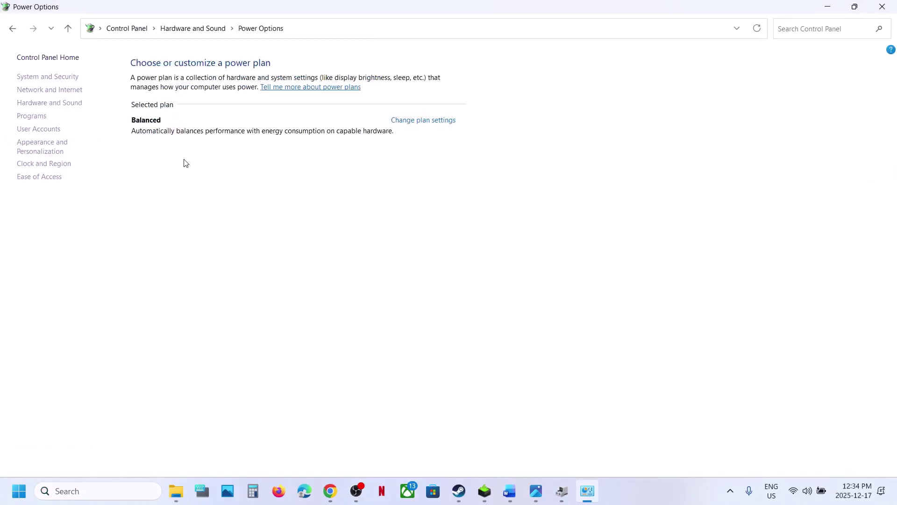
click(882, 6)
Step: Return to the guide's GPU-scheduling step and start a Windows search
scroll(415, 285, down, 3)
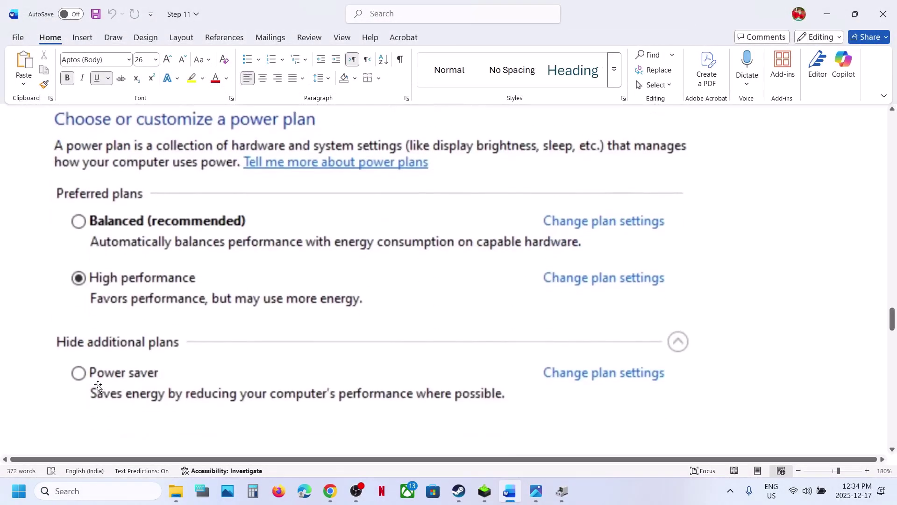
click(460, 495)
click(461, 497)
scroll(280, 336, up, 2)
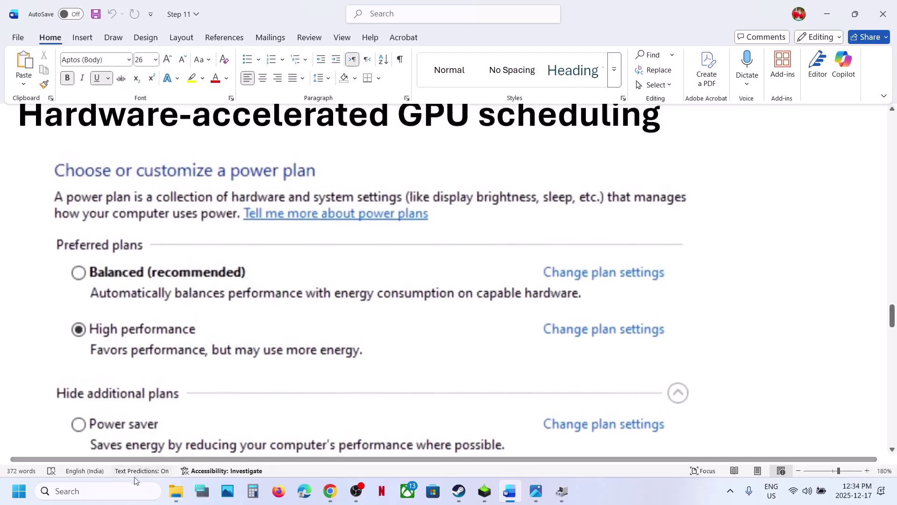
click(113, 490)
Step: Open Graphics settings, expand Advanced graphics settings and switch Hardware-accelerated GPU scheduling On
text(graphics setting)
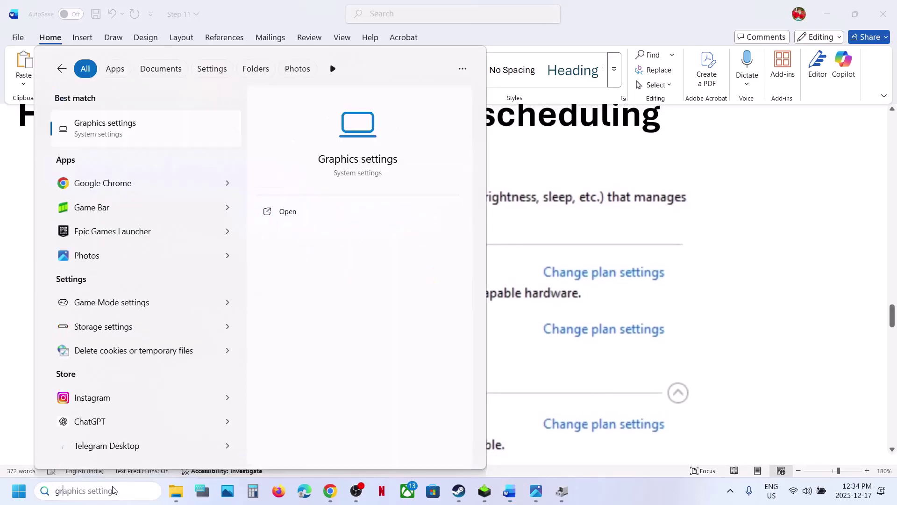
key(Return)
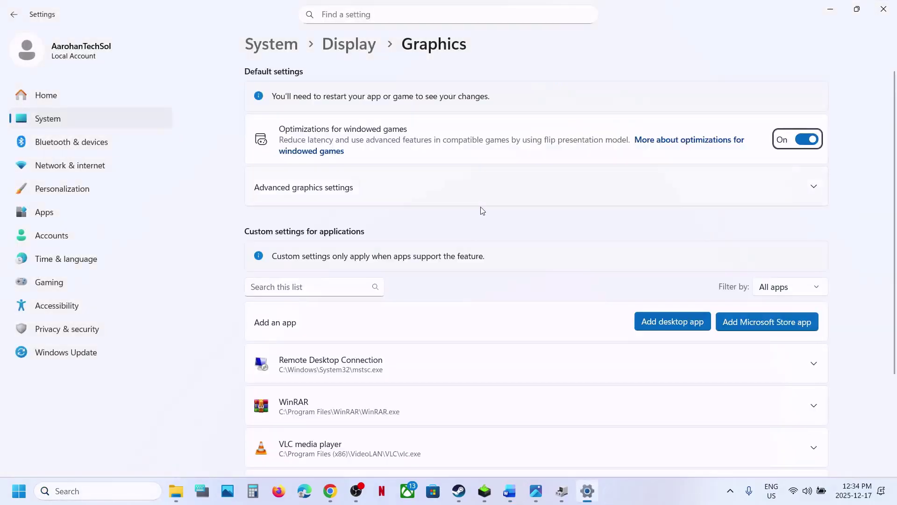
click(306, 191)
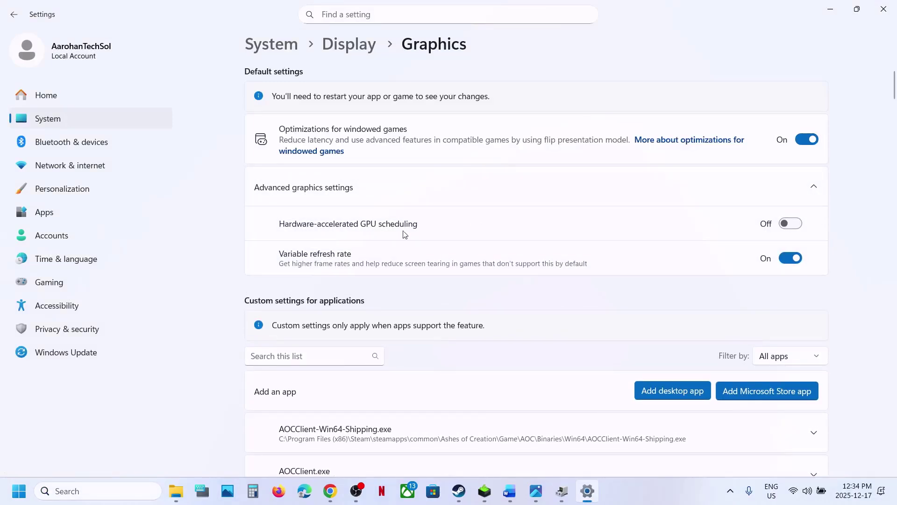
click(794, 224)
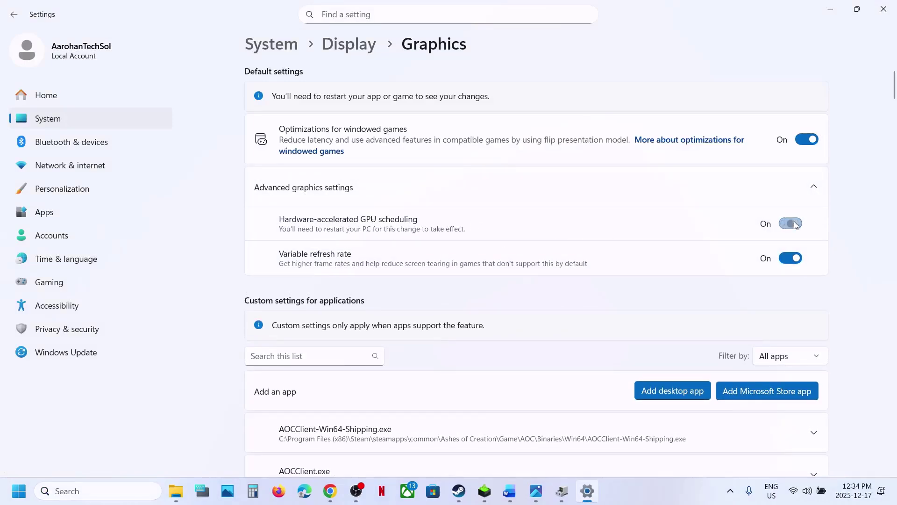